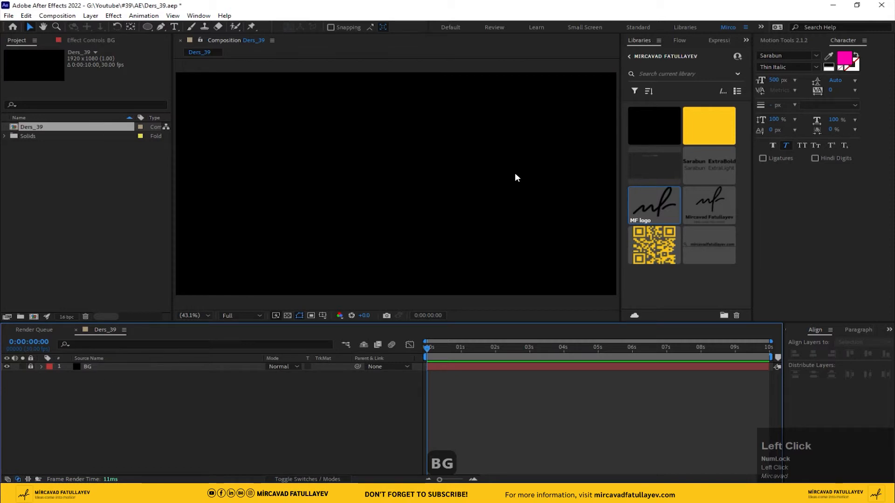
Place the MF logo from the library into the Ders_39 composition and centre it horizontally and vertically.
drag(643, 205, 371, 171)
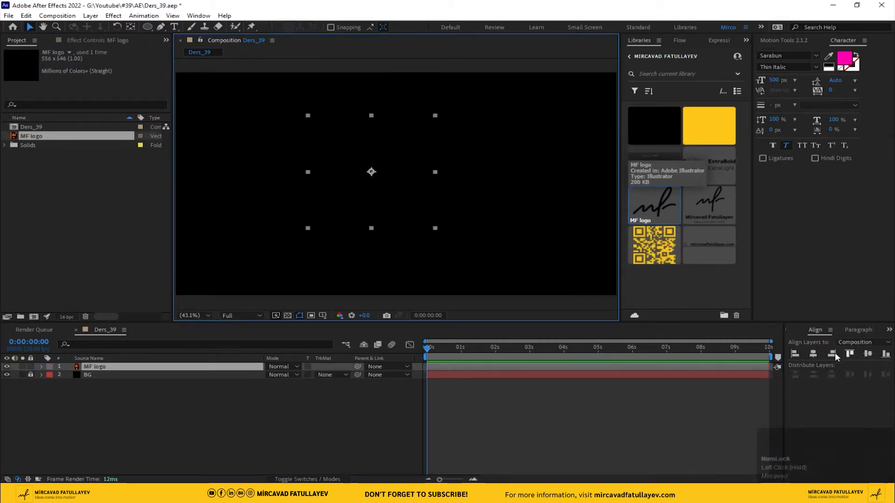
click(813, 354)
click(868, 354)
Apply a Fill effect to the MF logo layer and colour it yellow to match the library swatch.
click(116, 373)
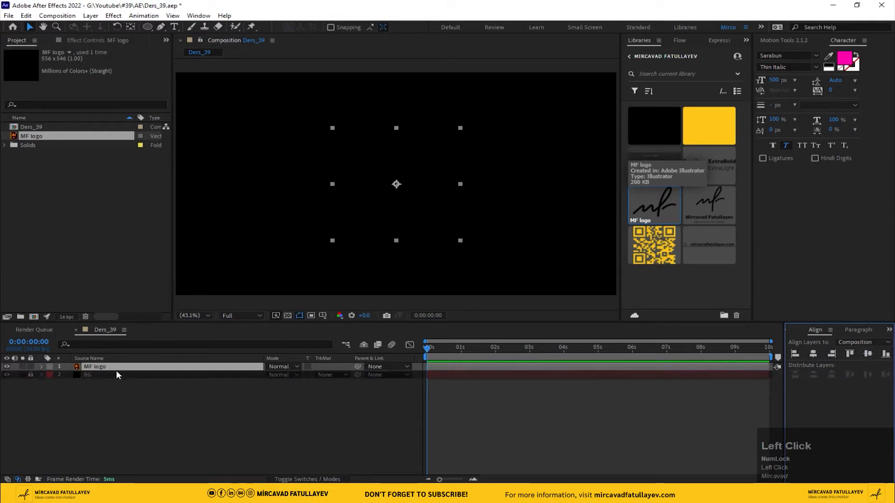
click(102, 366)
key(ctrl+space)
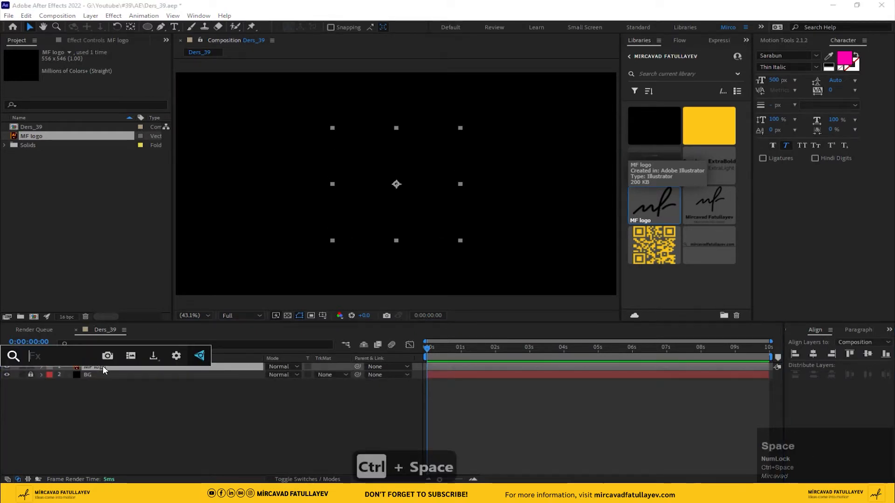
text(fil)
click(49, 387)
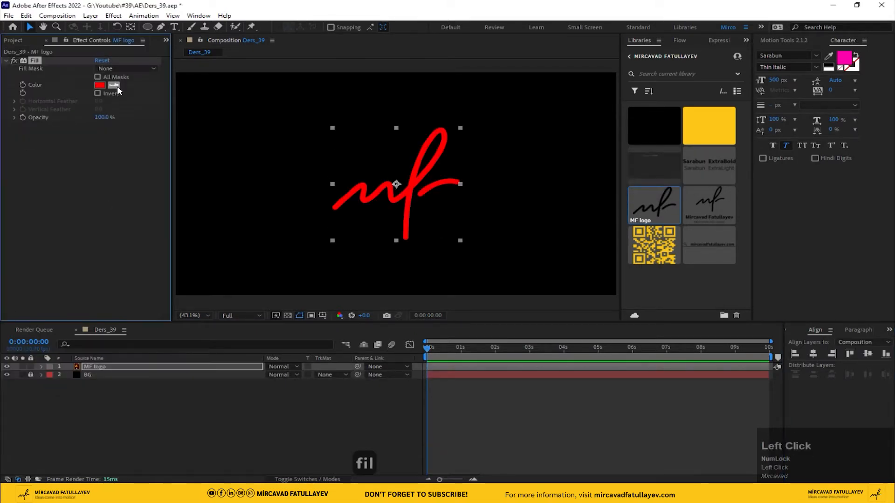
click(126, 372)
click(819, 365)
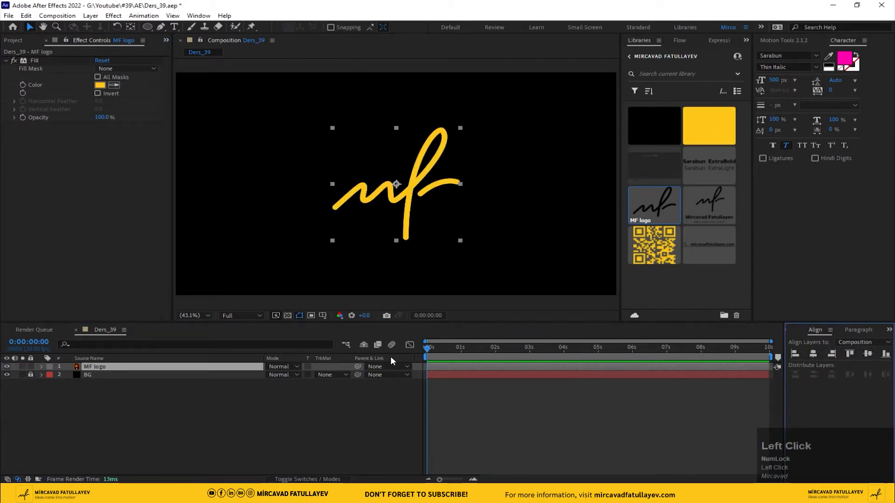
Convert the MF logo layer to a shape layer with Motion Tools and select the new shape layer.
click(178, 368)
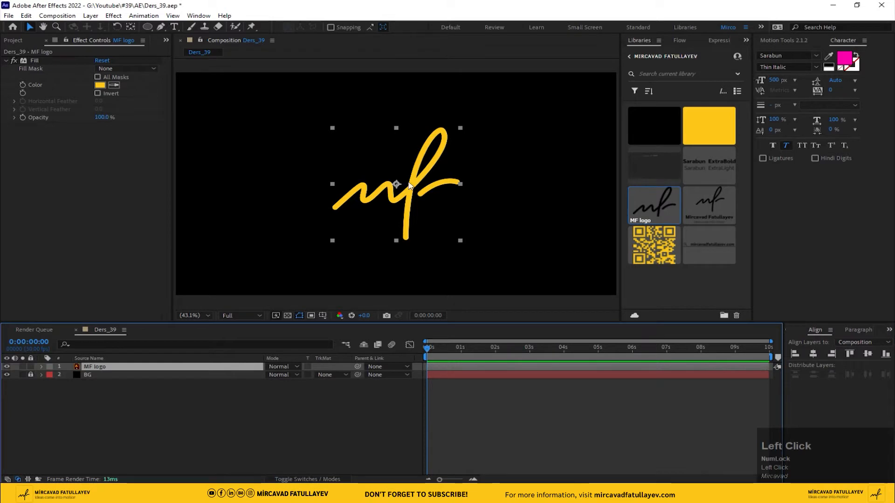
right_click(160, 373)
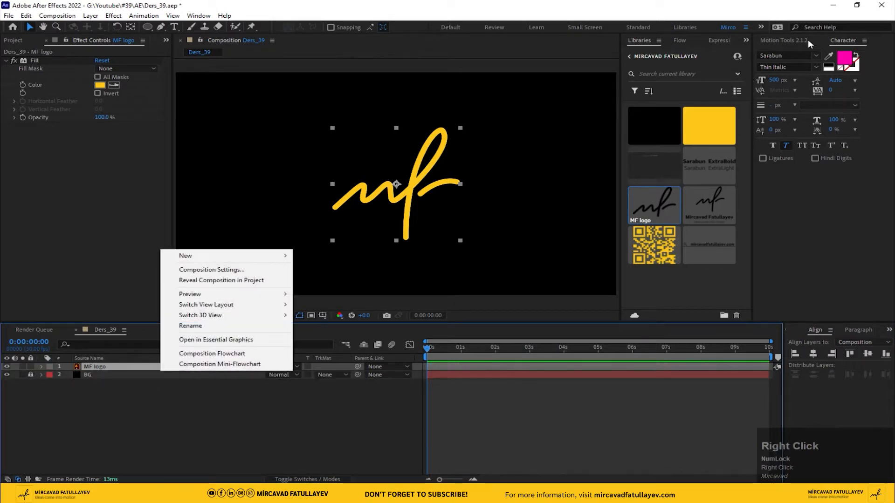
click(784, 41)
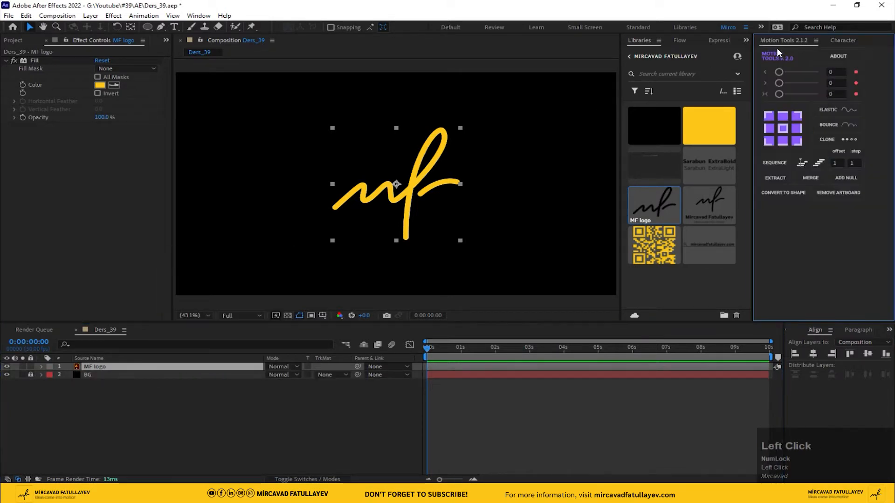
click(774, 193)
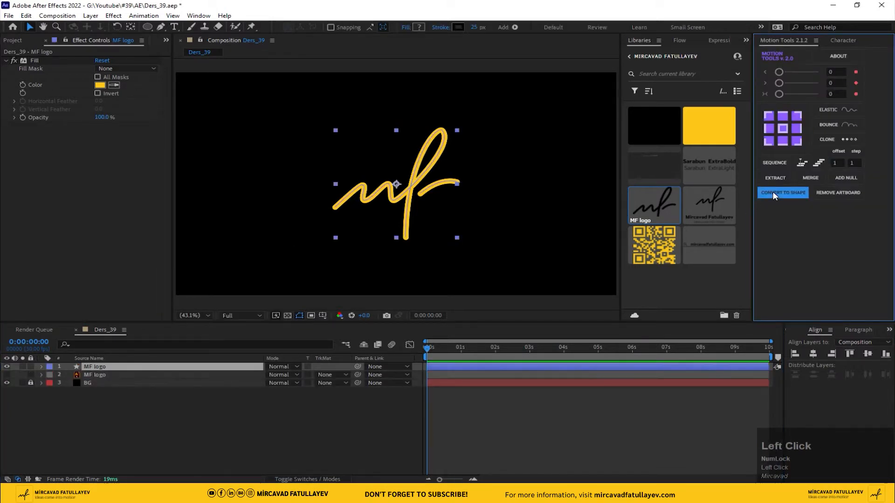
click(103, 366)
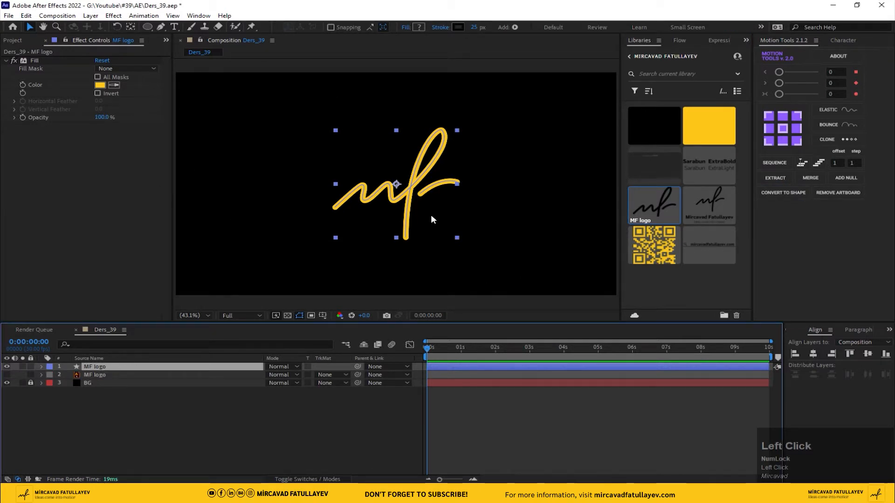
Add Trim Paths to the MF logo shape layer's contents and expand its properties.
scroll(431, 218, up, 1)
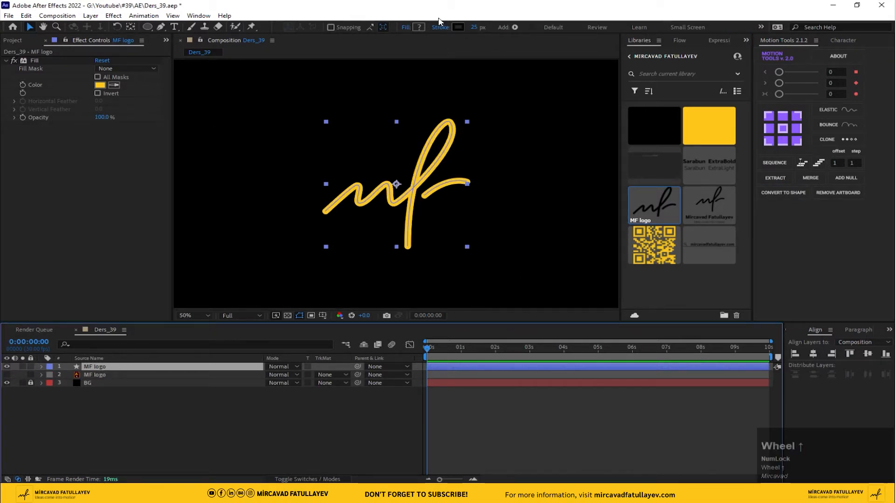
click(481, 27)
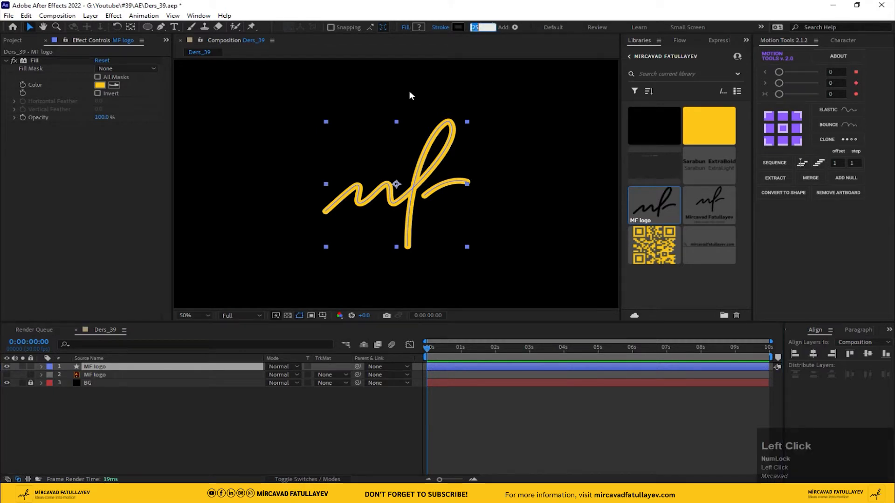
click(41, 367)
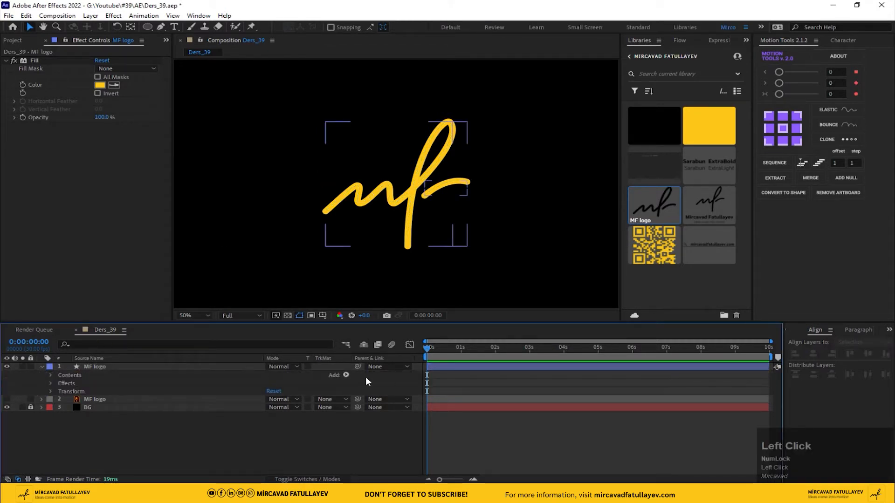
click(346, 375)
click(382, 322)
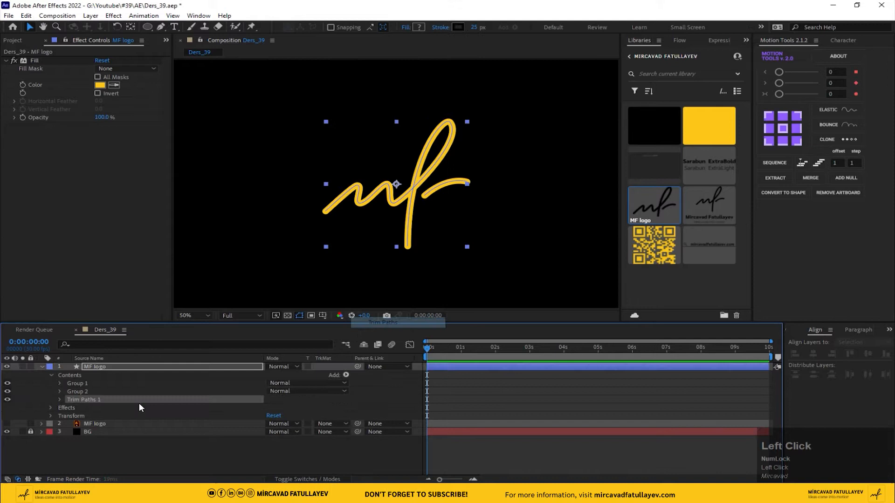
click(60, 400)
Try out the Trim Paths End and Start values on the logo and return them to 100% and 0%.
drag(274, 416, 185, 413)
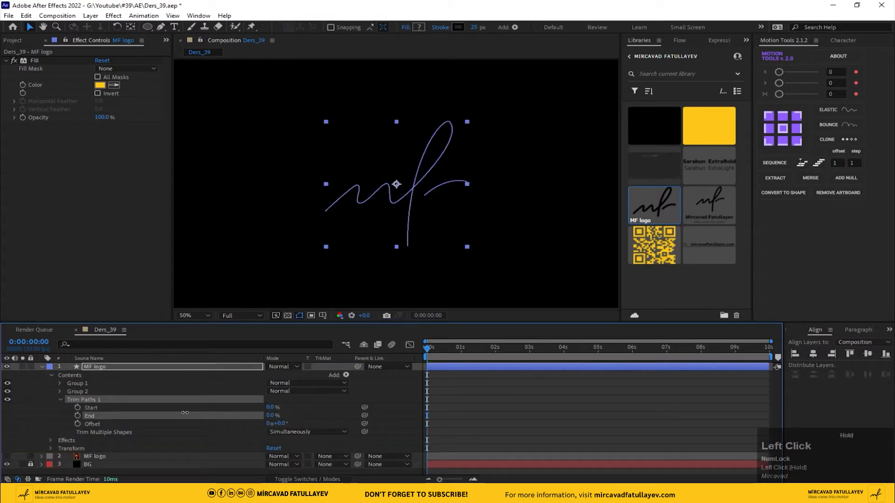
drag(99, 411, 324, 420)
drag(274, 408, 41, 402)
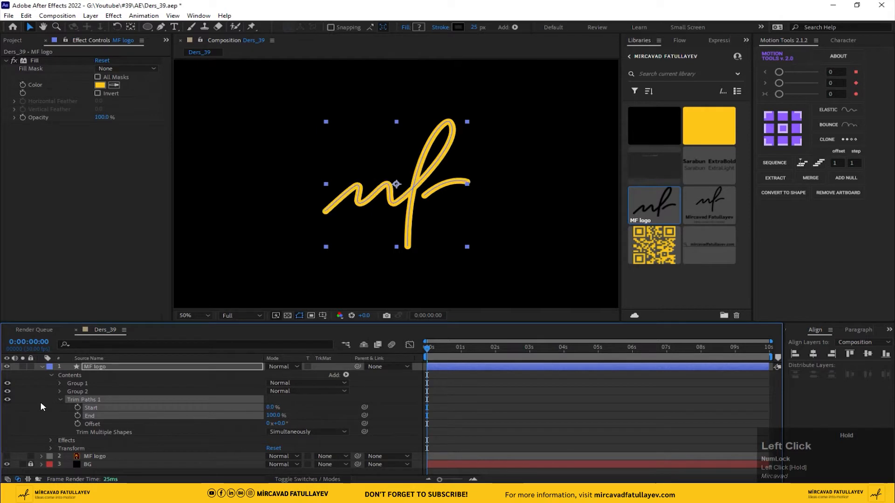
click(307, 405)
Keyframe the Trim Paths End from 0% at 0 seconds to 100% at 2 seconds and preview the logo drawing on.
drag(273, 416, 86, 415)
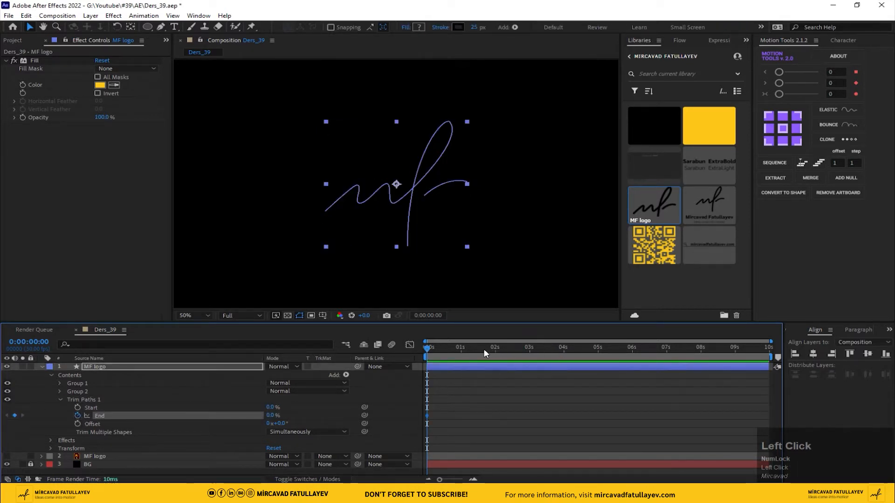
click(495, 350)
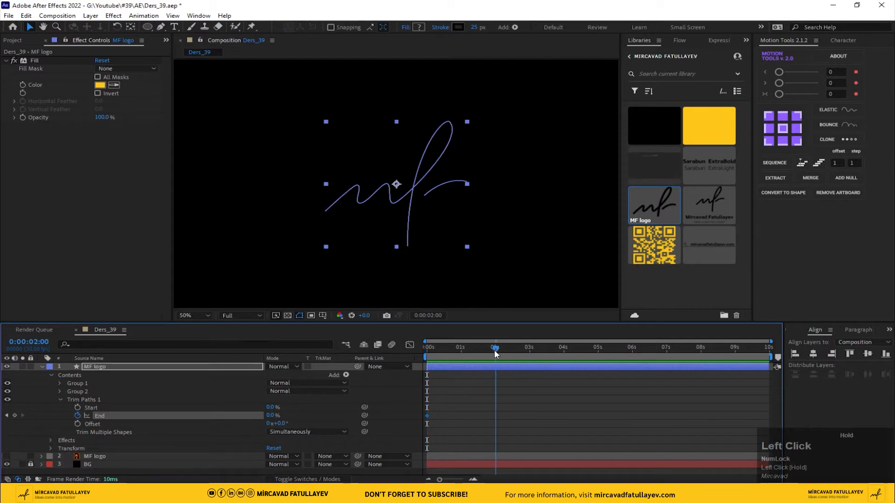
click(266, 416)
text(100)
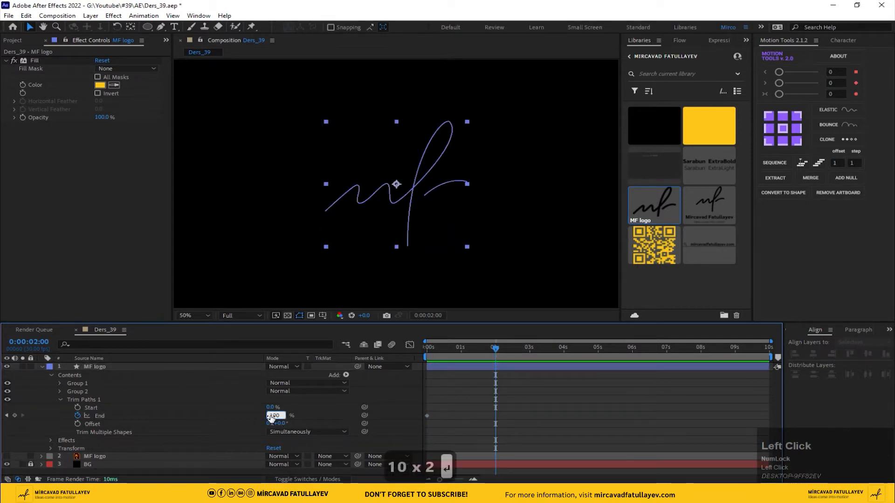
key(Return)
click(236, 378)
key(space)
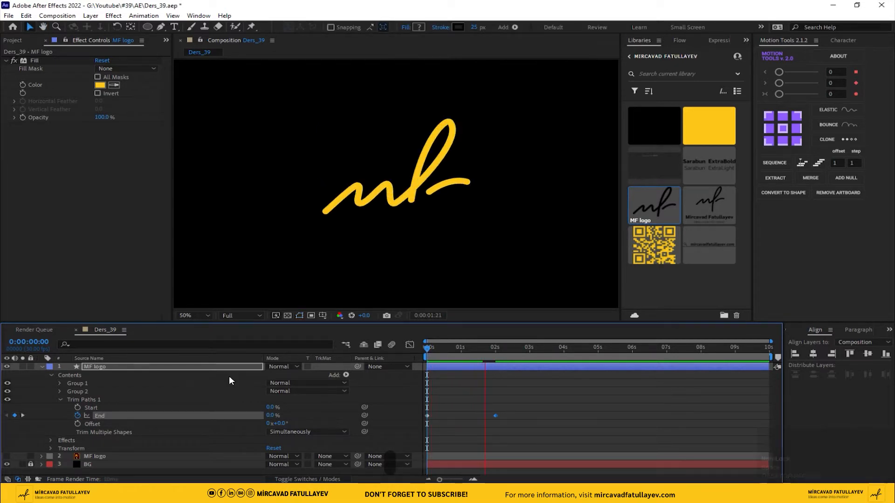
Keyframe the Trim Paths Start from 0% at 2 seconds to 100% at 4 seconds.
drag(487, 351, 496, 350)
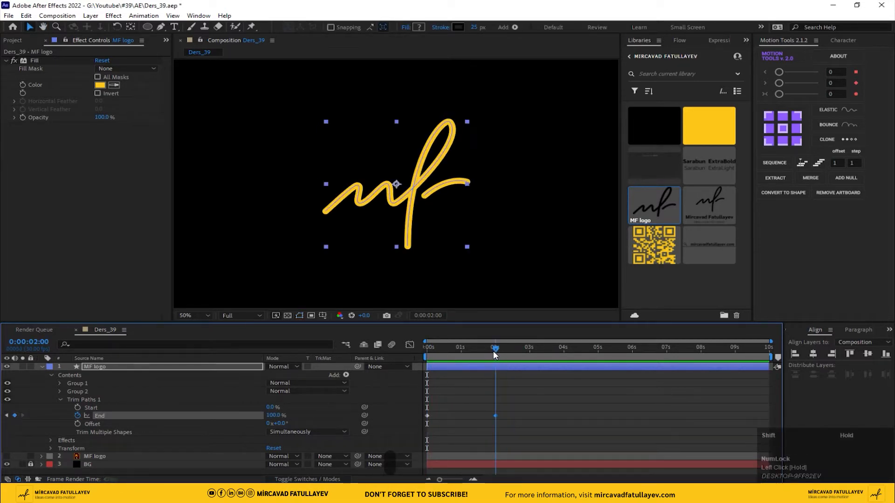
click(78, 408)
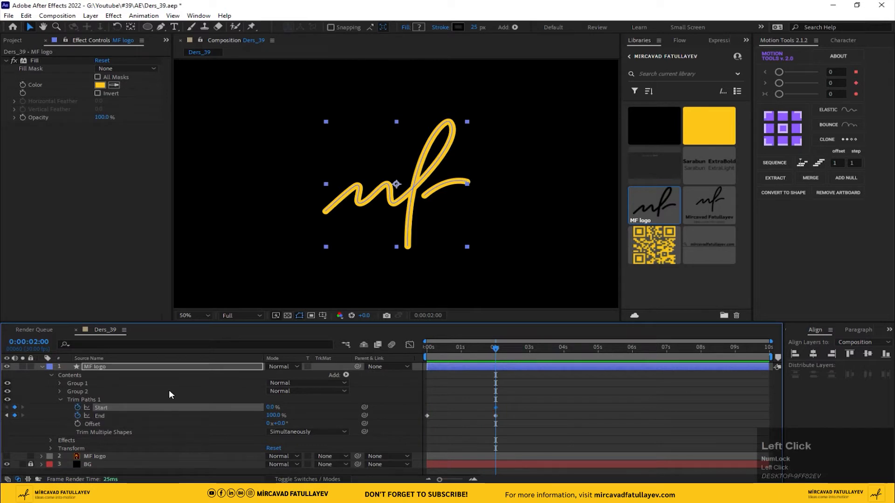
click(563, 348)
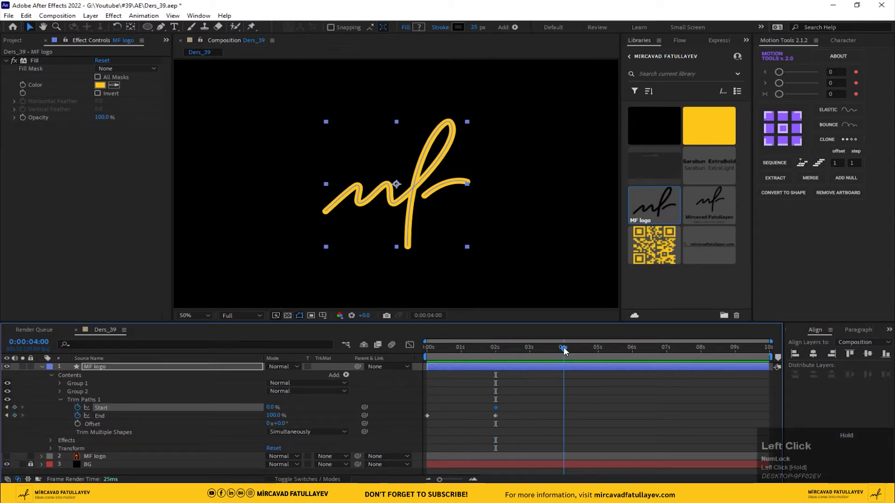
text(1)
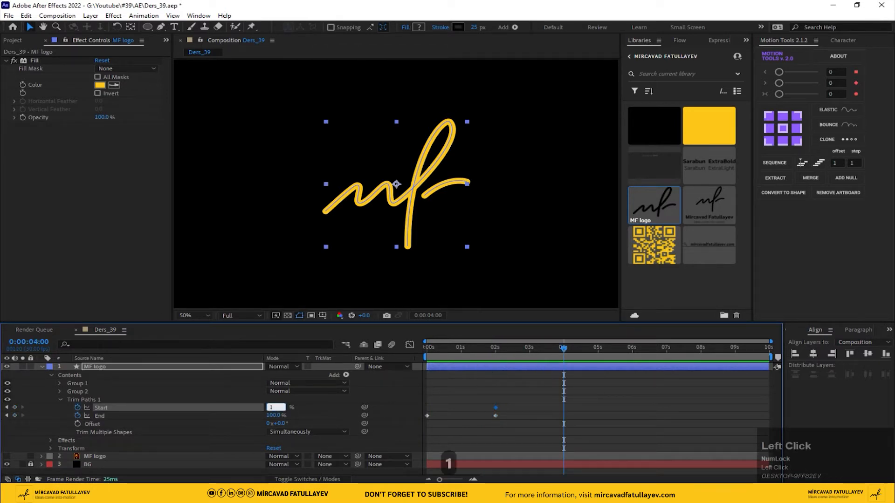
text(00)
key(Return)
End the work area at 5 seconds and preview the logo animation.
click(601, 348)
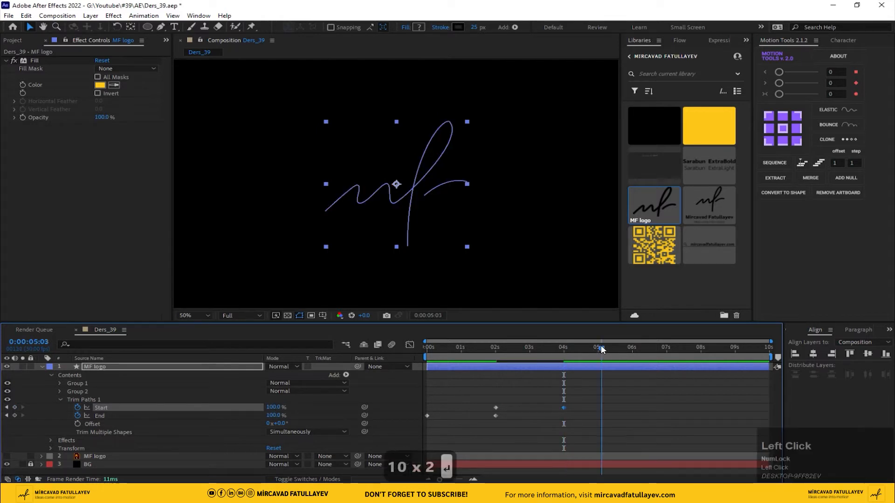
key(n)
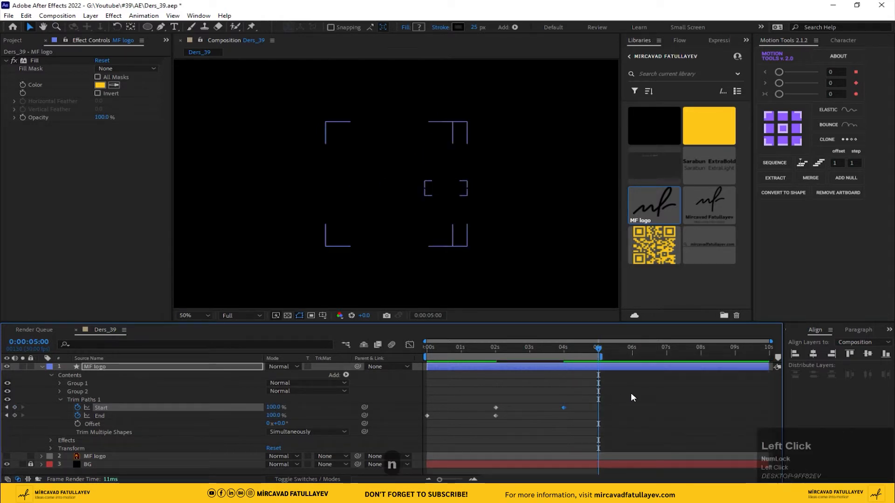
key(space)
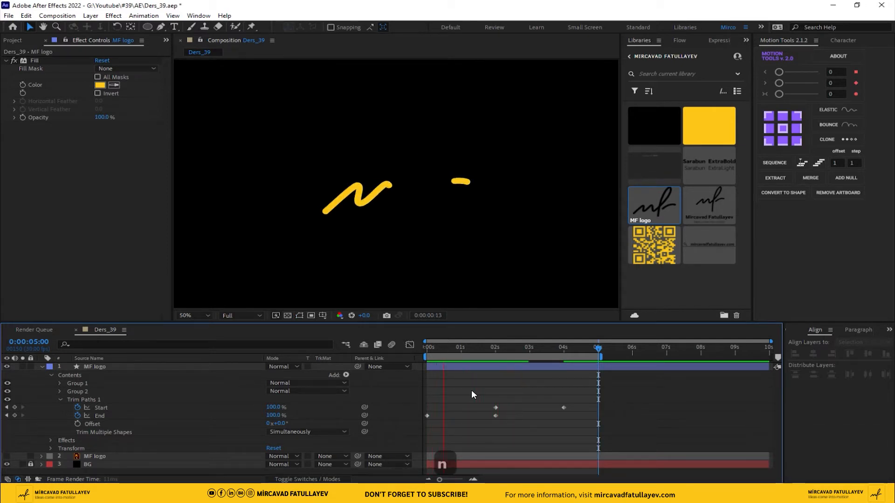
key(space)
key(space)
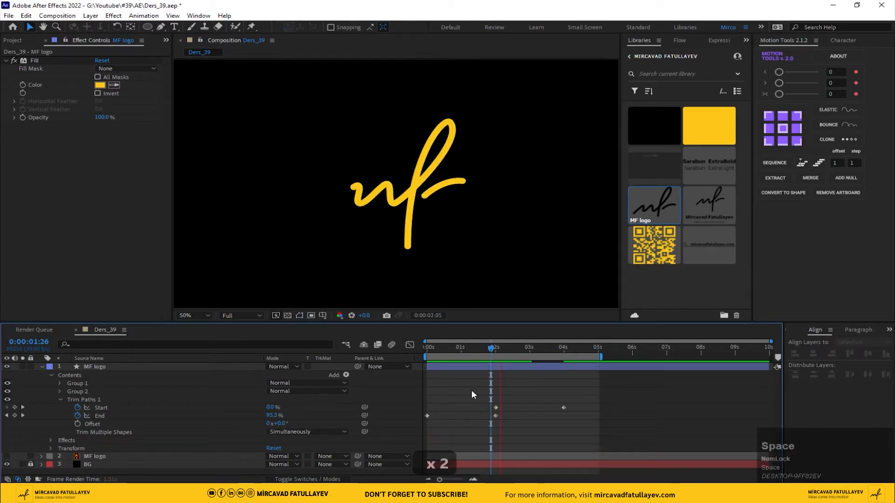
Keyframe the Trim Paths Offset from 0 at 0 seconds to one full revolution at 4 seconds and preview it.
drag(456, 354, 195, 387)
click(76, 424)
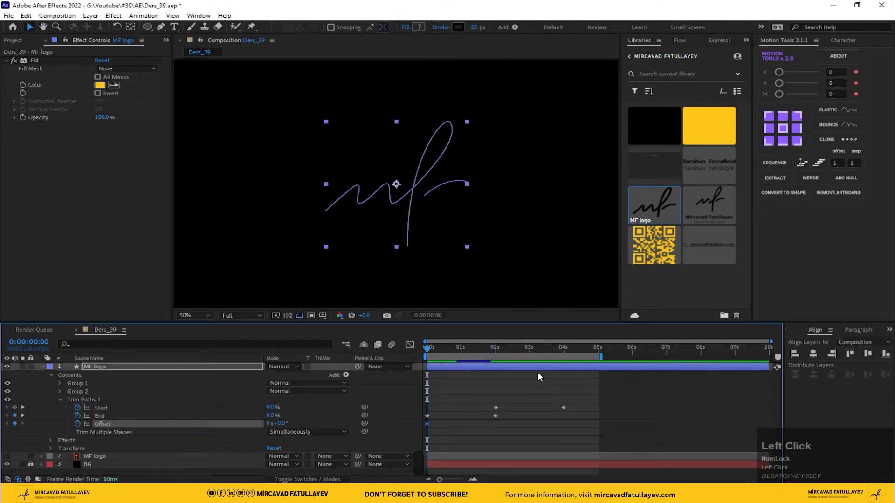
click(560, 348)
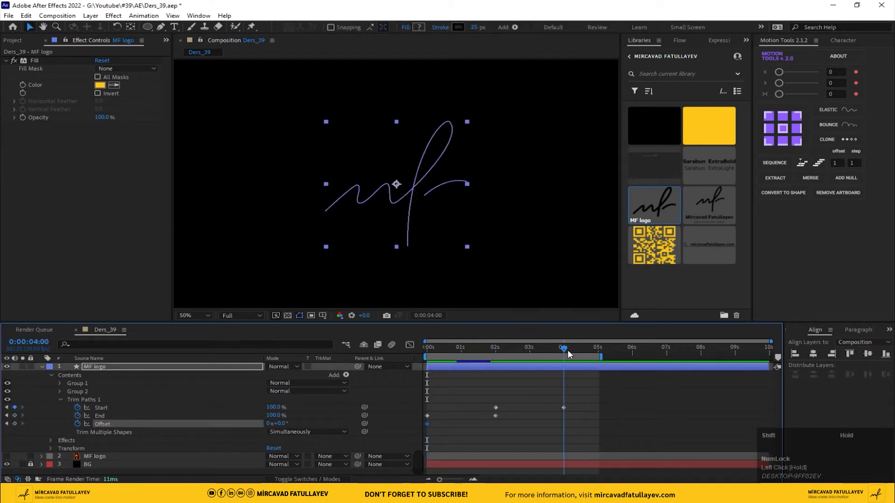
click(268, 424)
text(1)
key(Return)
key(space)
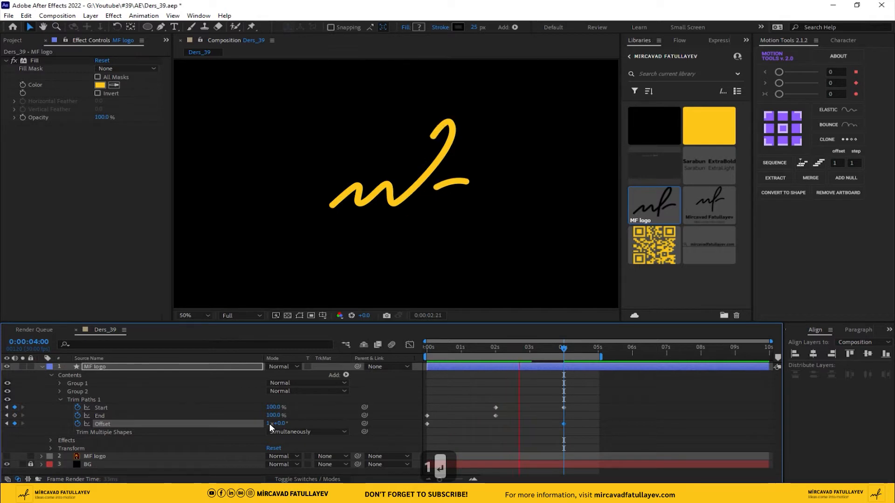
key(space)
Apply Easy Ease to all Start, End and Offset keyframes and play the animation from the beginning.
click(504, 405)
drag(604, 398, 385, 441)
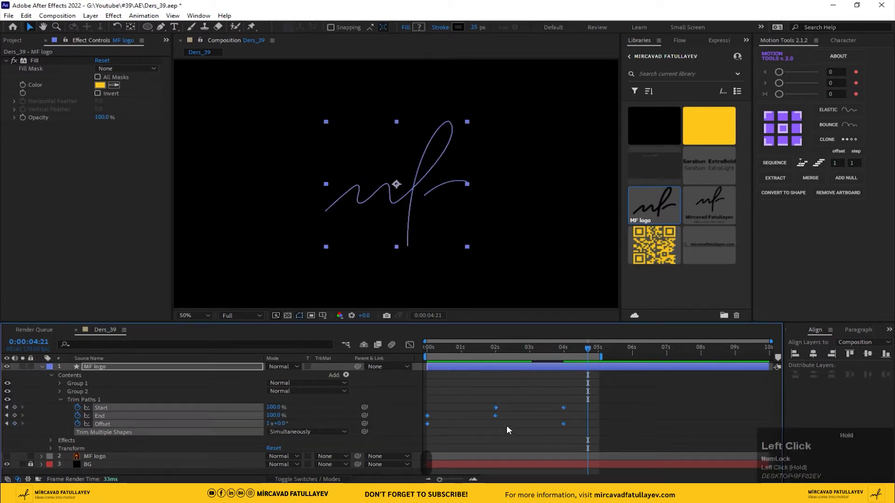
right_click(496, 406)
mouse_move(528, 402)
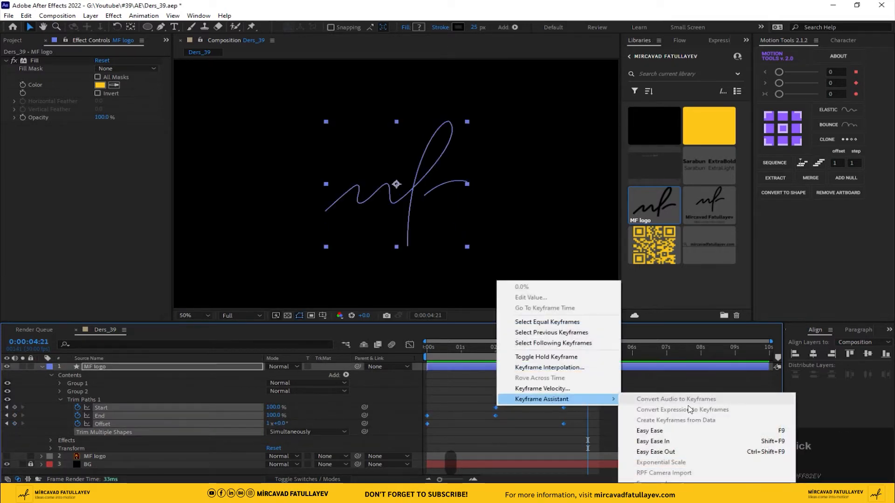
click(713, 430)
click(644, 414)
drag(478, 347, 266, 377)
key(space)
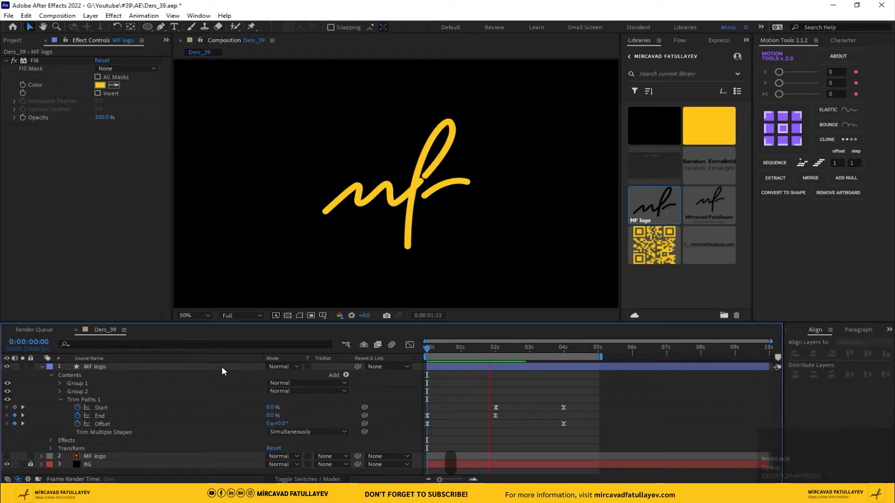
key(space)
key(space)
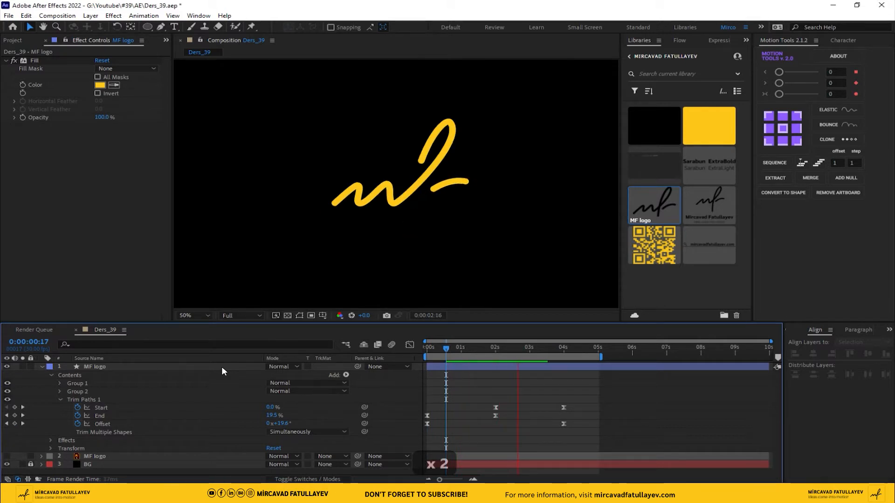
Lower the composition preview resolution to Quarter and play back the eased logo animation.
key(space)
click(224, 316)
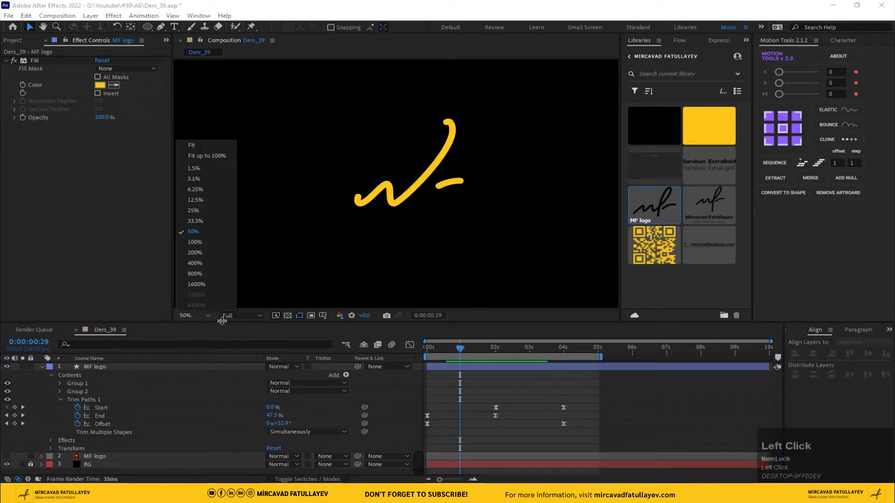
click(247, 371)
key(space)
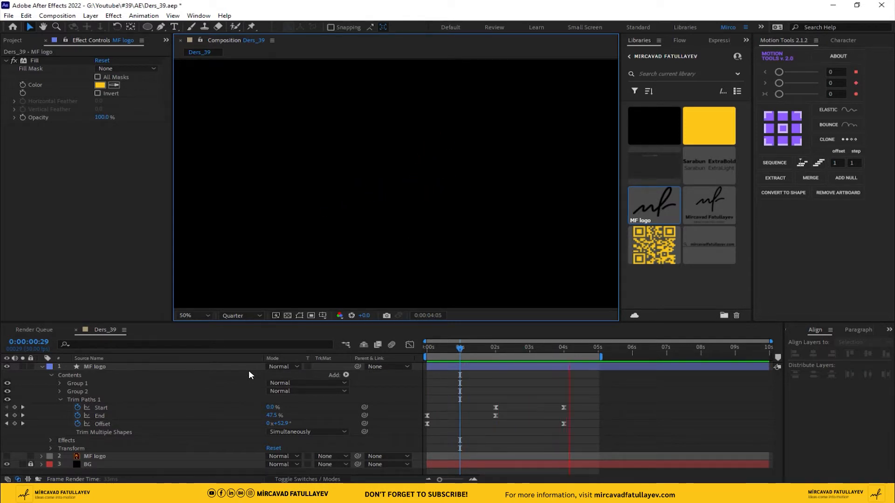
key(space)
Set the MF logo shape layer's stroke width to 20 px and check the logo just before 2 seconds.
click(487, 368)
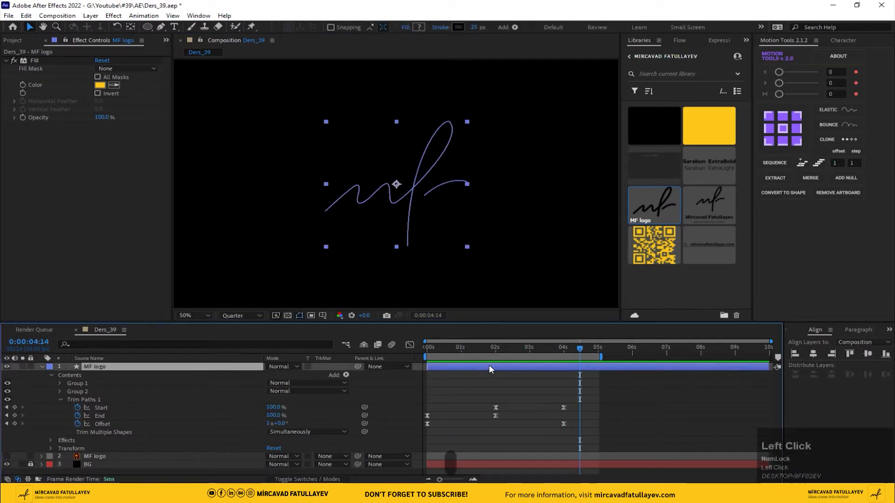
click(475, 27)
text(20)
key(Return)
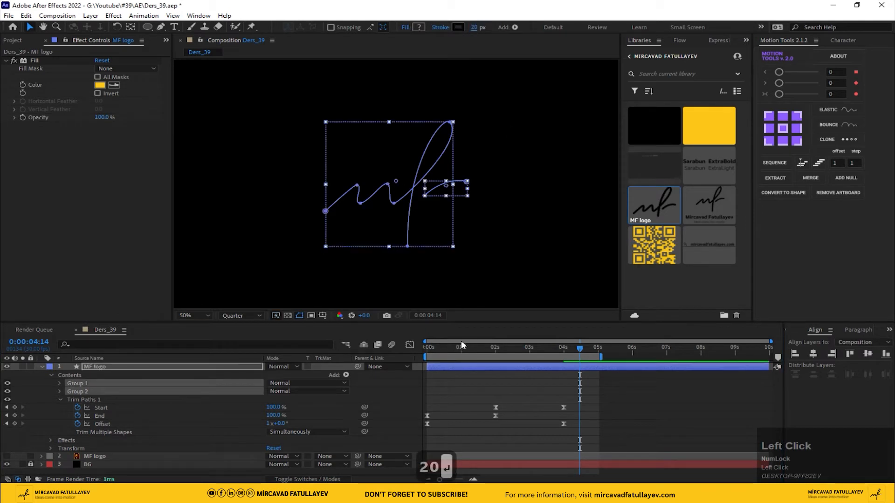
click(452, 365)
drag(498, 345, 490, 348)
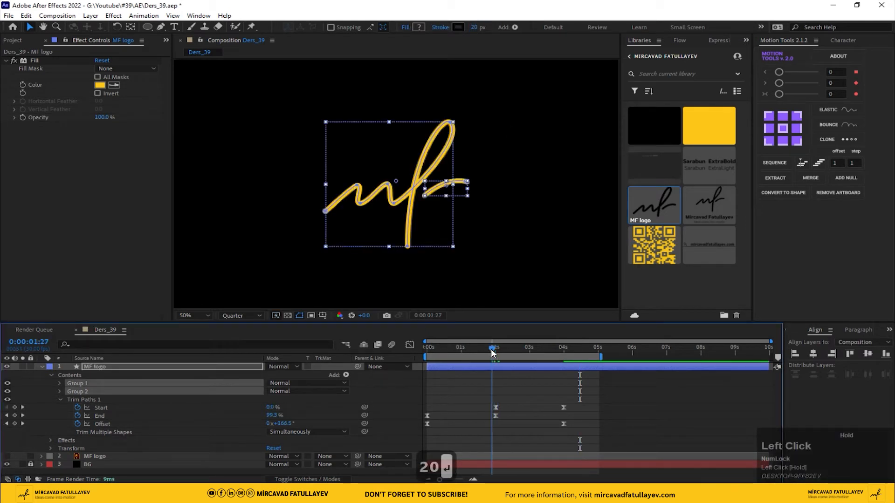
click(264, 399)
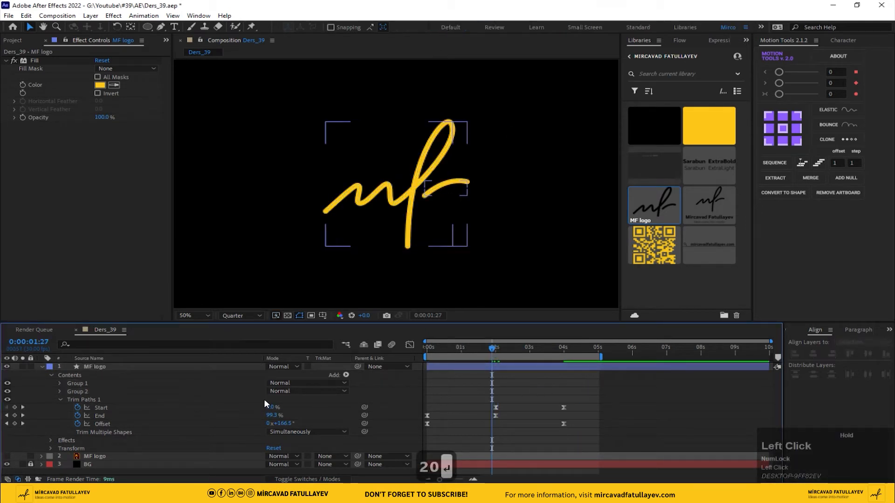
Collapse the MF logo shape layer, duplicate it and rename the copy "1".
click(85, 369)
click(41, 367)
click(100, 371)
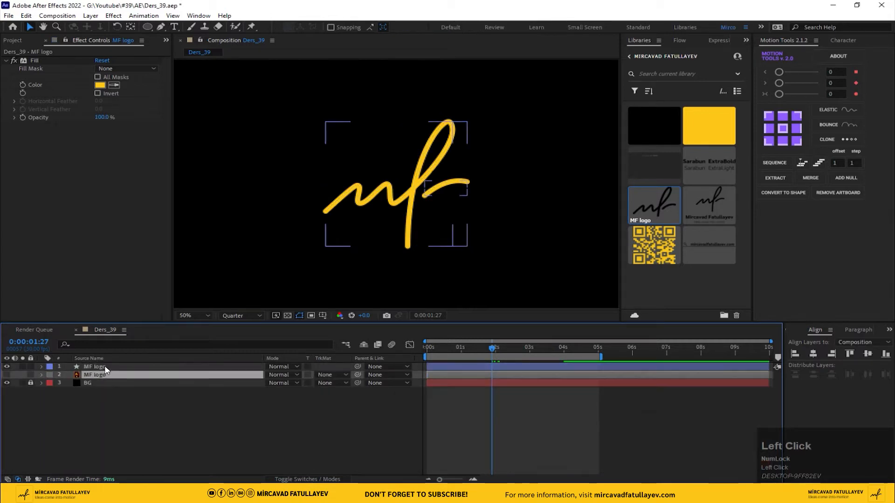
click(107, 364)
key(ctrl+d)
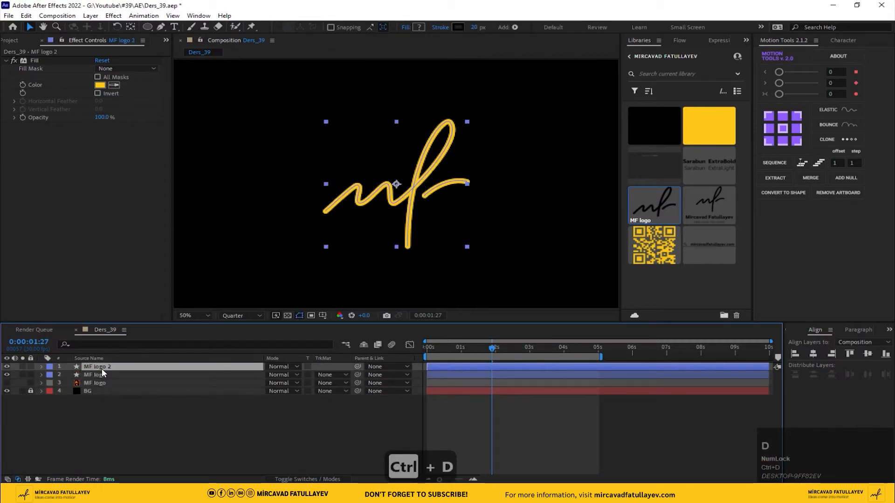
key(Return)
text(1)
key(Return)
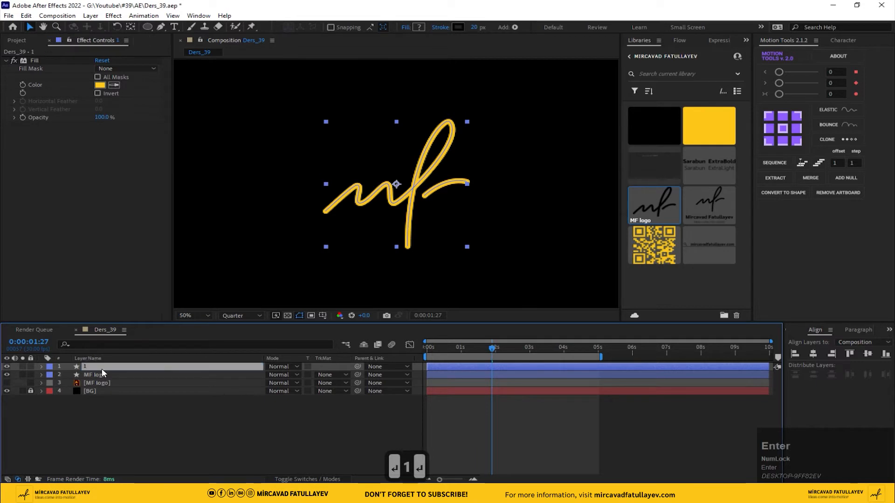
Add Offset Paths to layer 1, place it above Trim Paths 1 and preview the animation.
click(41, 367)
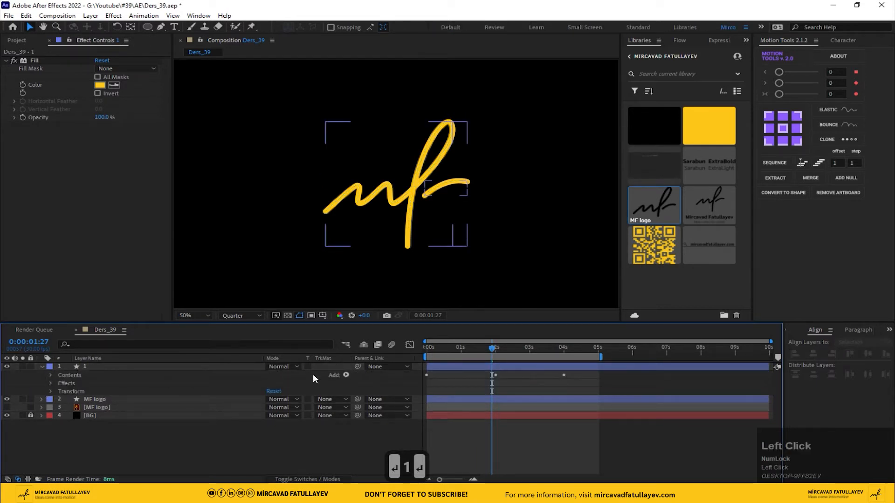
click(347, 376)
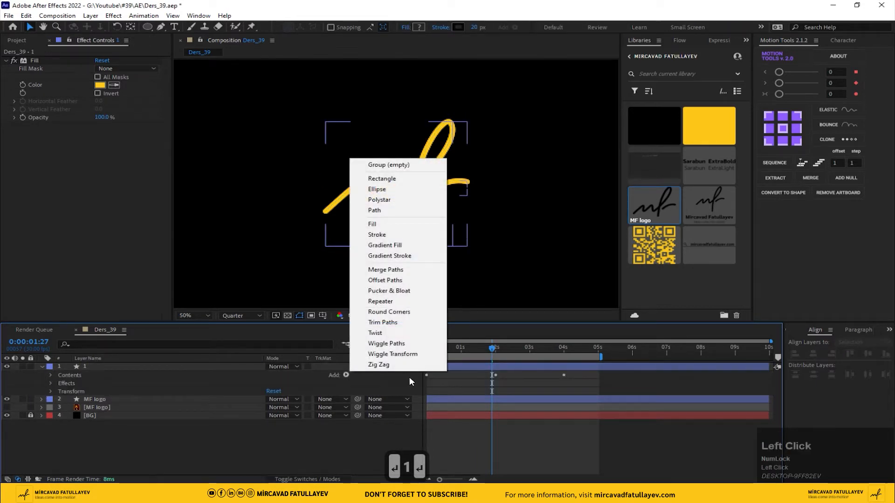
click(403, 280)
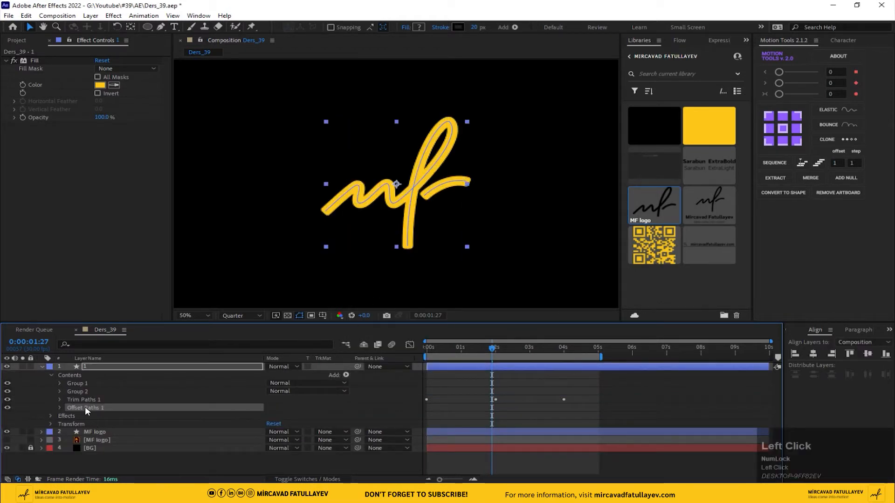
drag(85, 408, 108, 402)
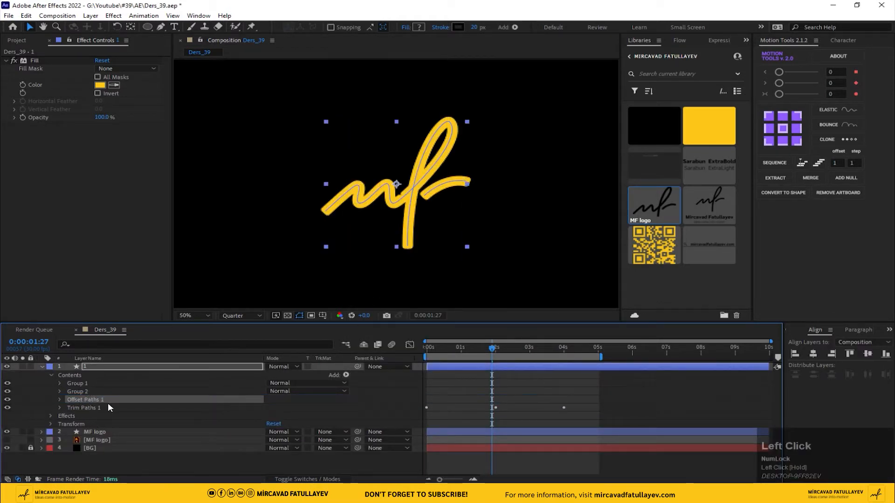
click(365, 405)
key(space)
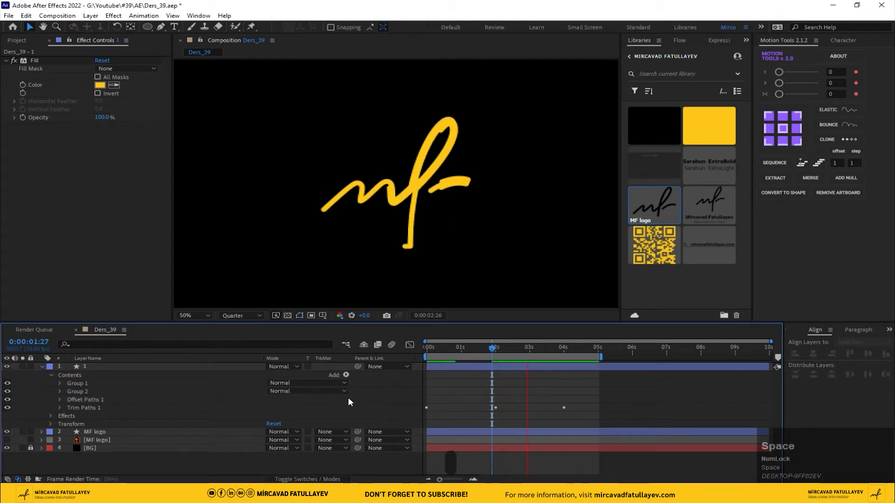
Set the original MF logo shape layer's stroke width to 10 px.
click(97, 367)
click(94, 431)
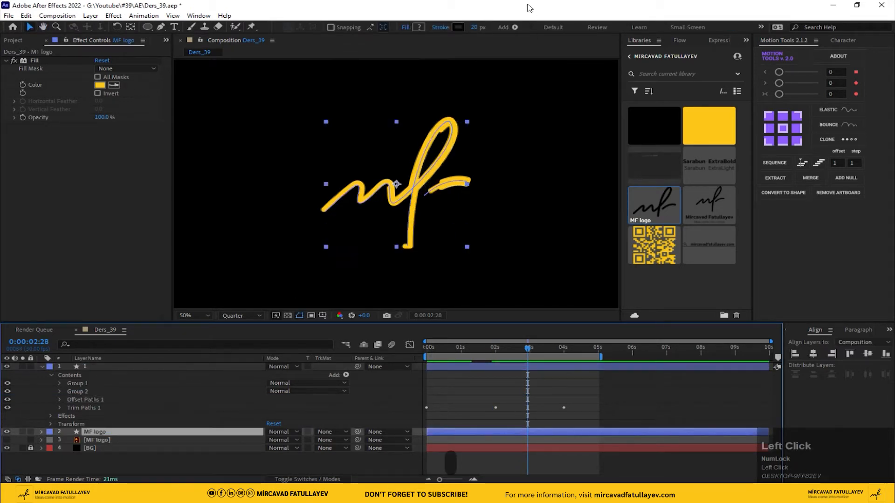
click(474, 27)
text(10)
key(Return)
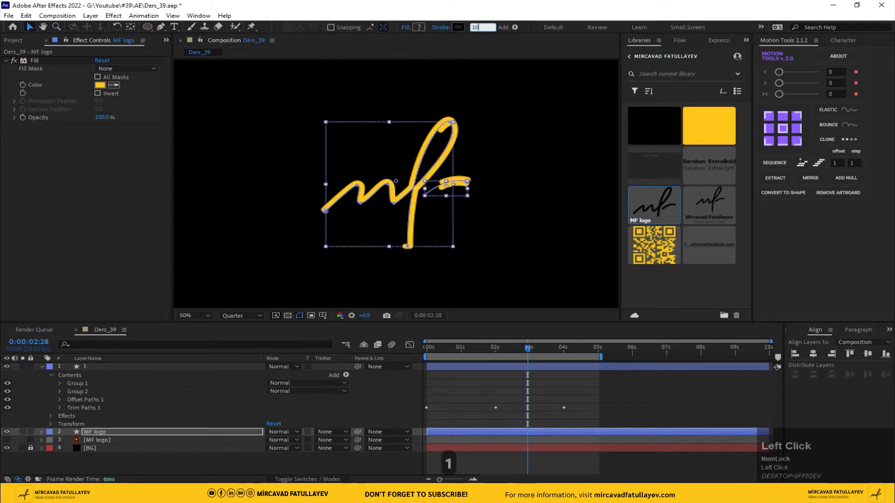
click(340, 400)
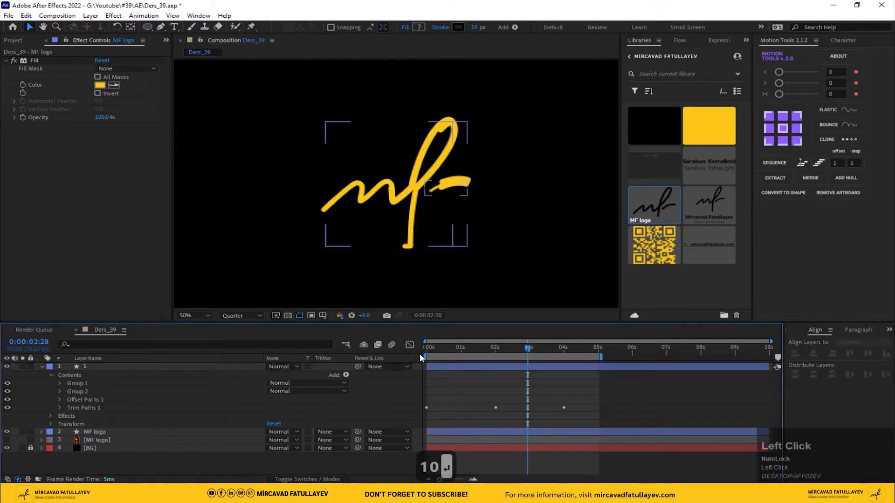
Delete the Fill effect from the MF logo shape layer and make its stroke white.
click(35, 62)
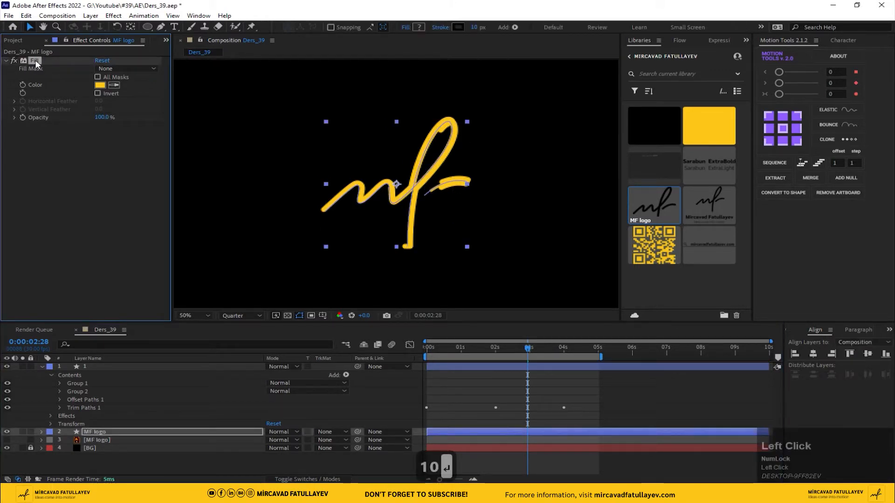
key(Delete)
click(460, 27)
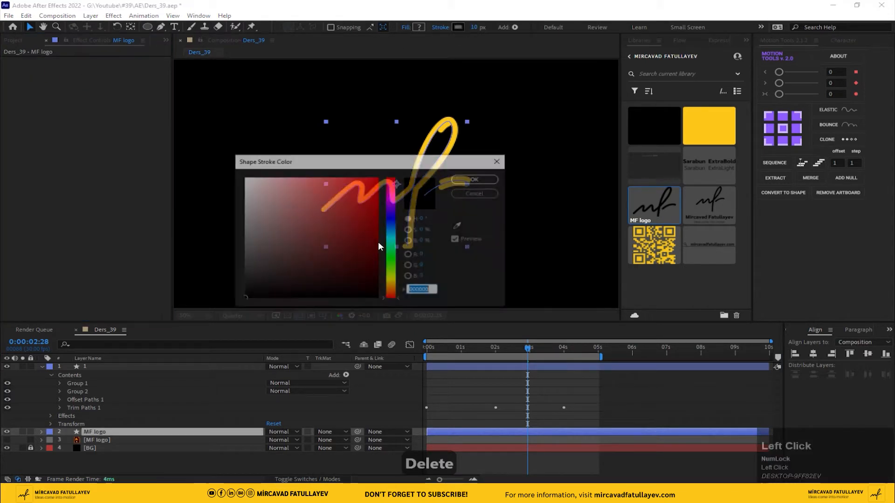
click(480, 179)
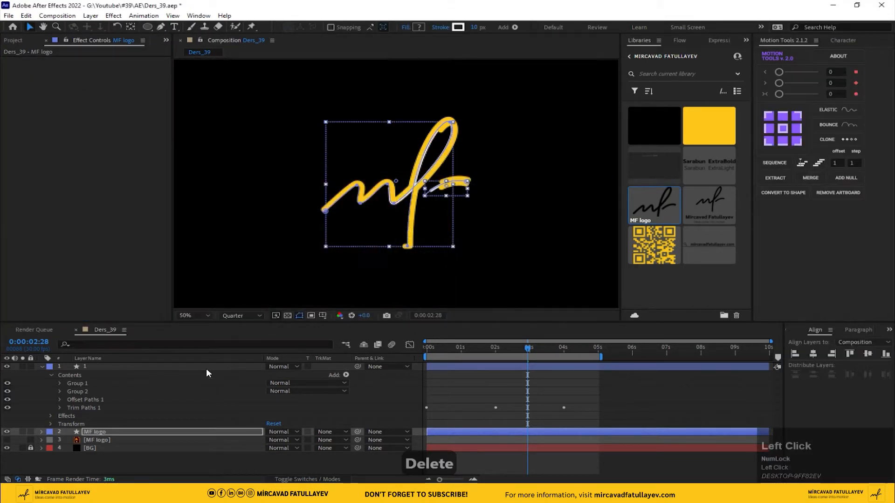
Make layer 1's stroke white and delete its Fill effect.
click(92, 366)
click(457, 27)
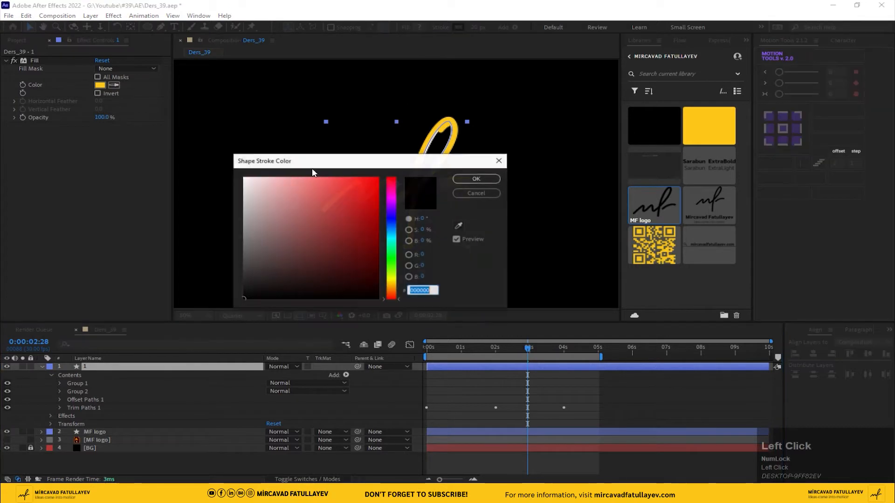
click(477, 179)
click(32, 61)
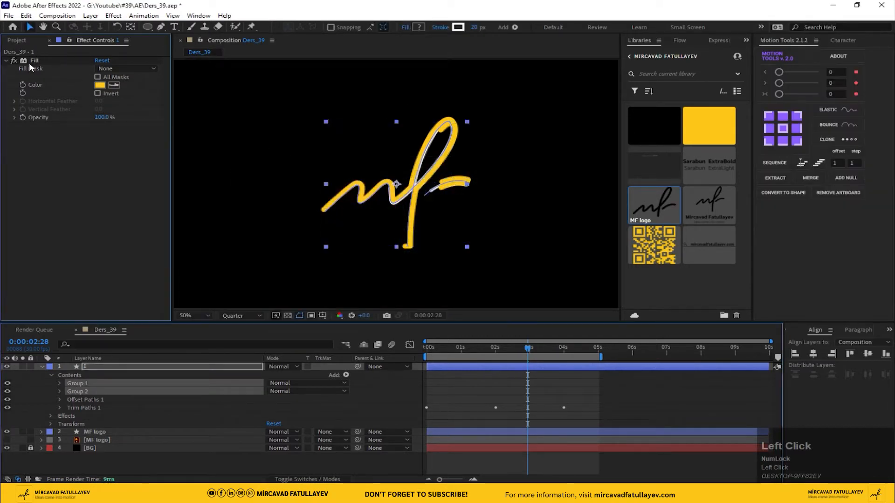
key(Delete)
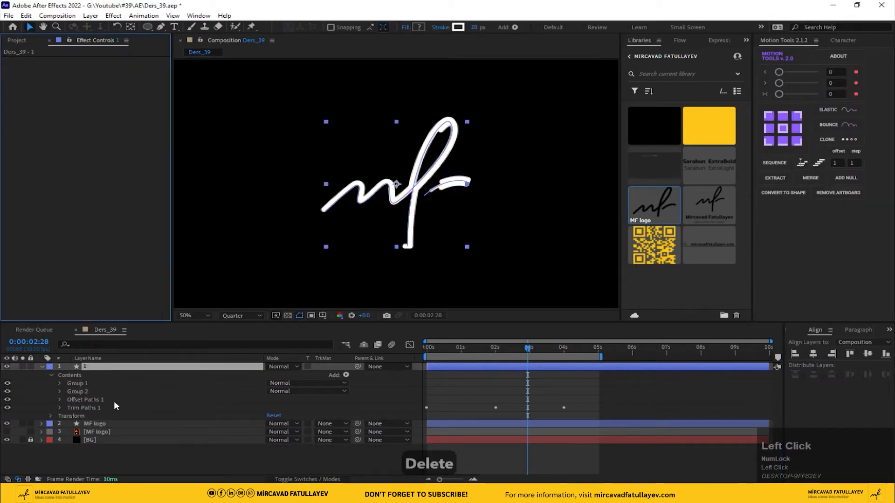
Set layer 1's stroke width to 10 px and preview the two overlapping strokes.
click(99, 369)
click(476, 27)
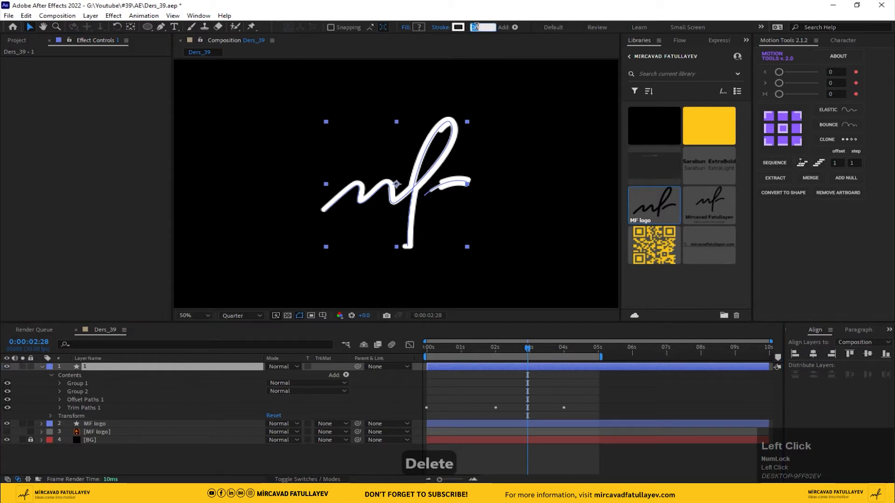
text(10)
key(Return)
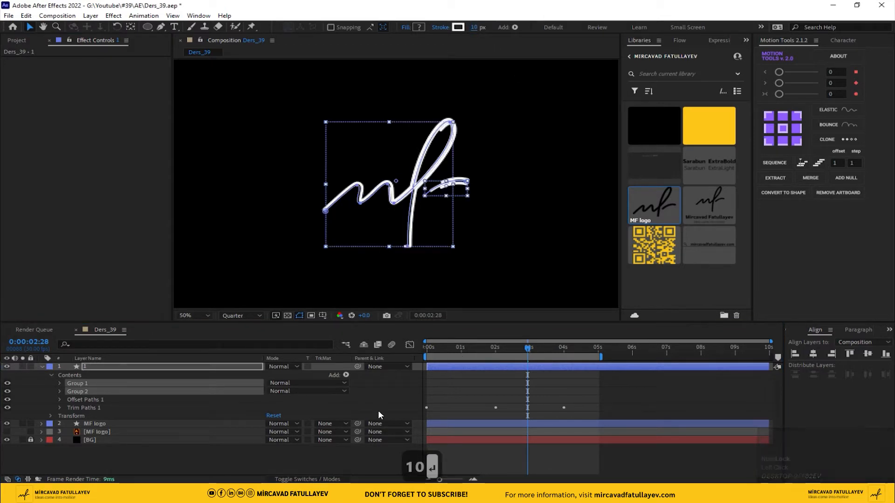
click(315, 374)
key(space)
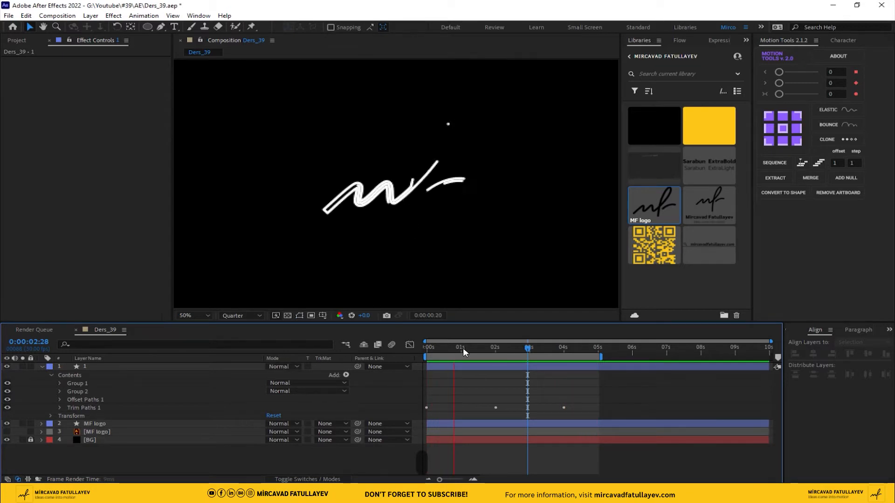
key(space)
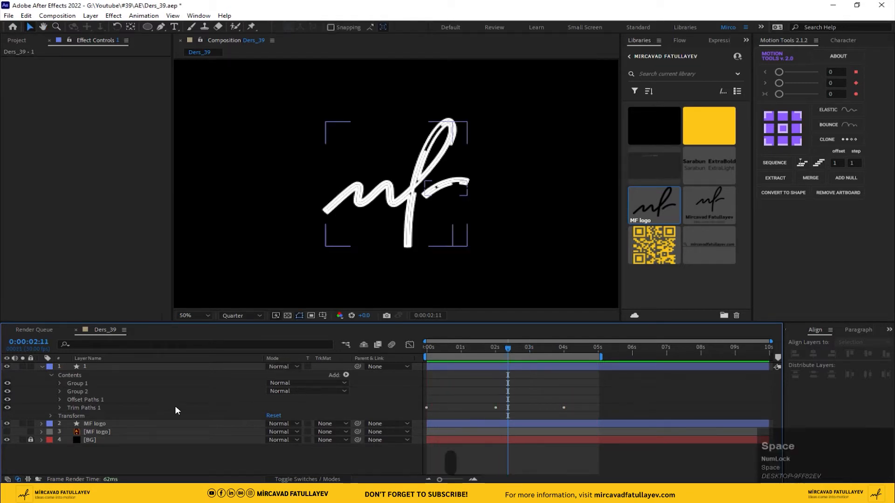
Reduce the MF logo shape layer's stroke width to 6 px.
click(173, 424)
click(477, 26)
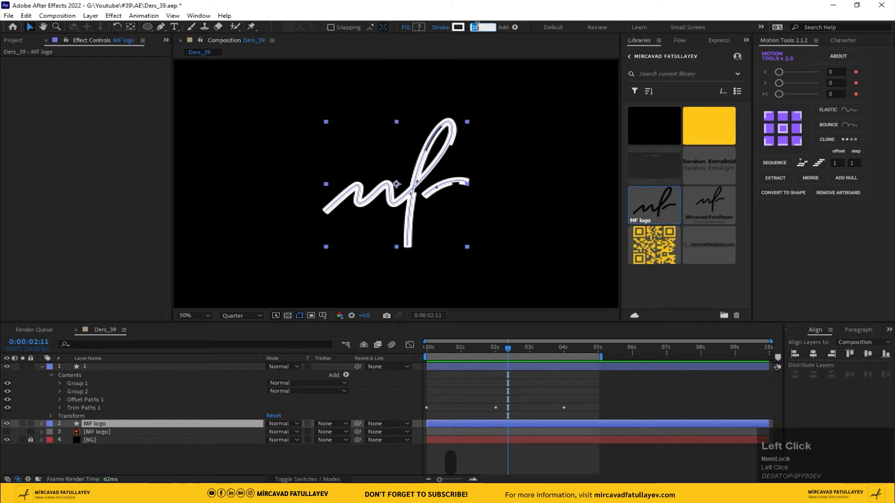
text(6)
key(Return)
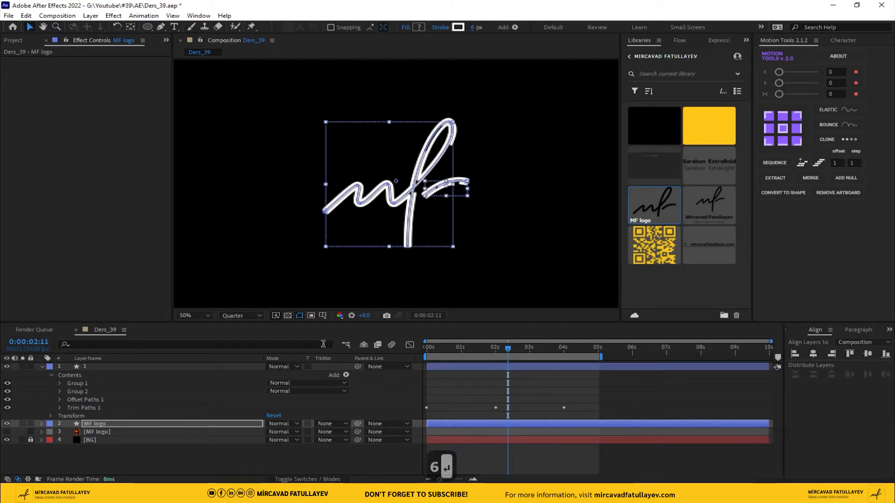
Reduce layer 1's stroke width to 4 px and preview the logo animation.
click(108, 365)
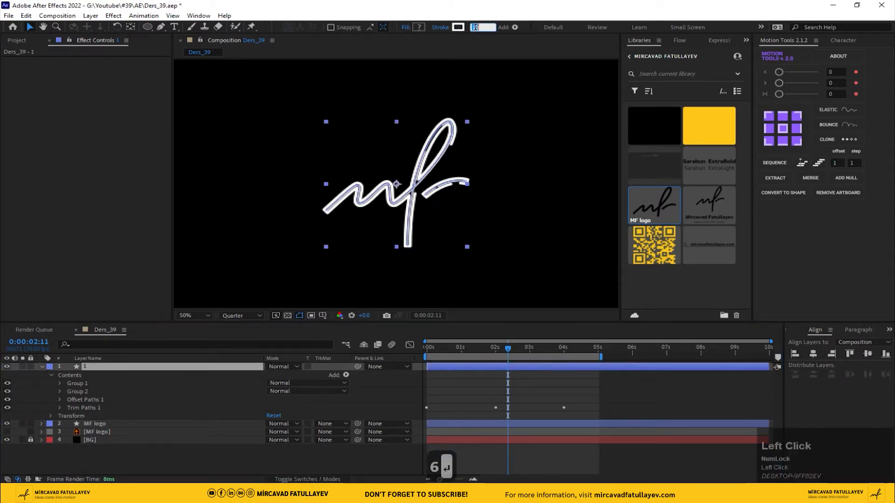
text(4)
key(Return)
click(396, 391)
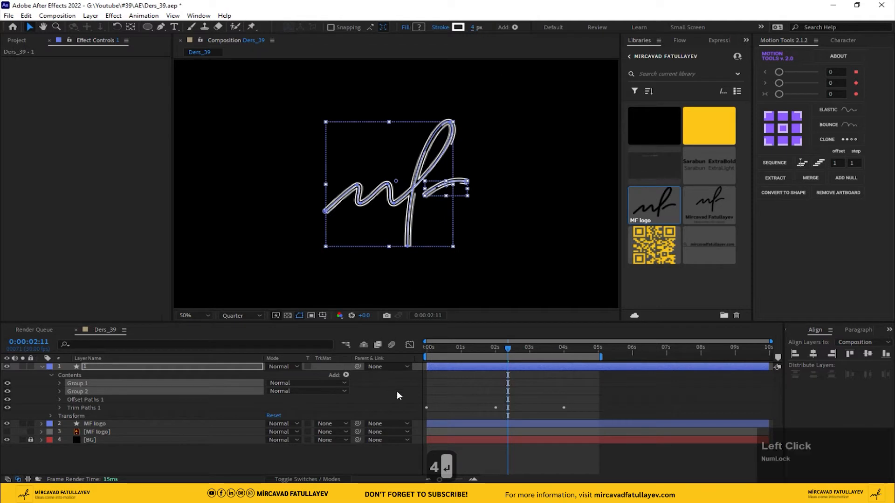
key(space)
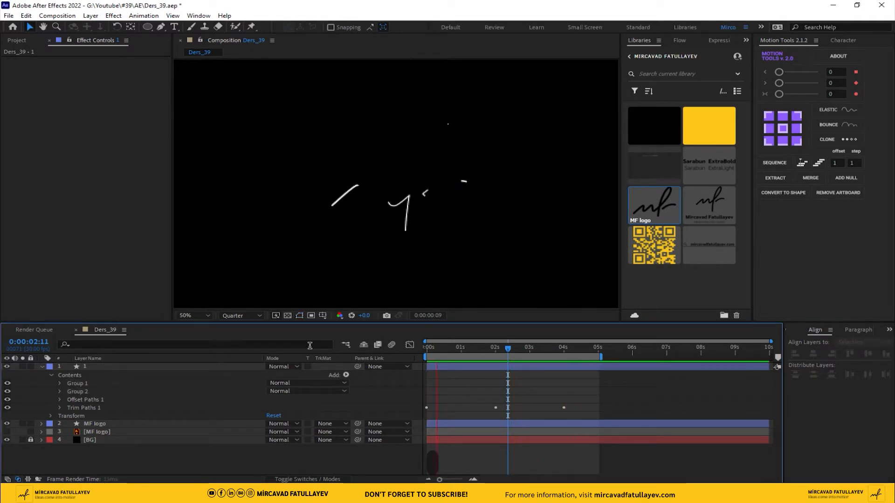
key(space)
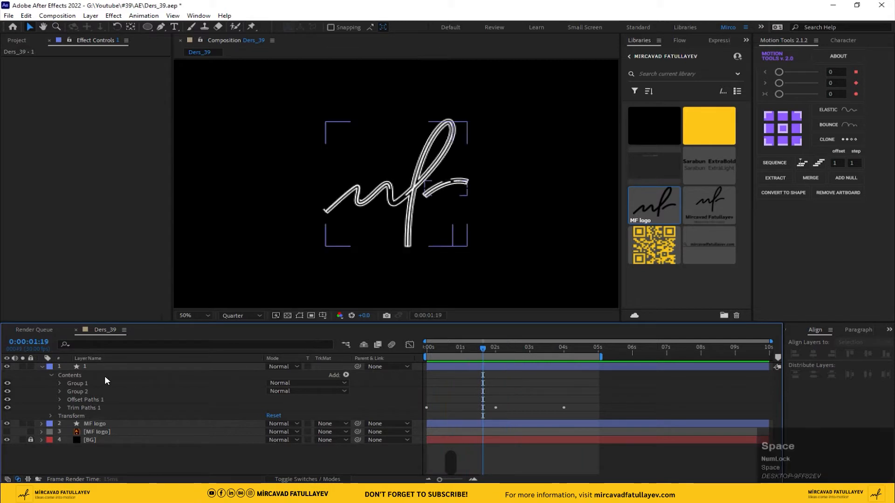
Set the Offset Paths 1 amount on layer 1 to 15.
click(59, 399)
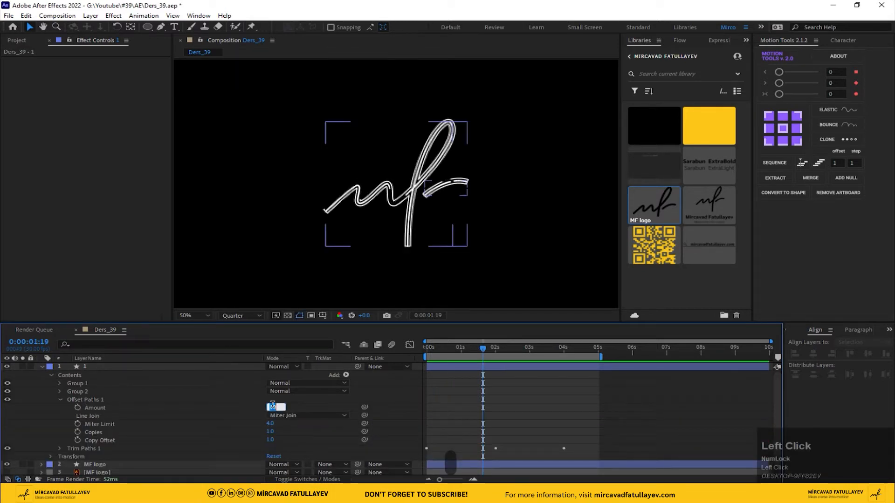
text(15)
key(Return)
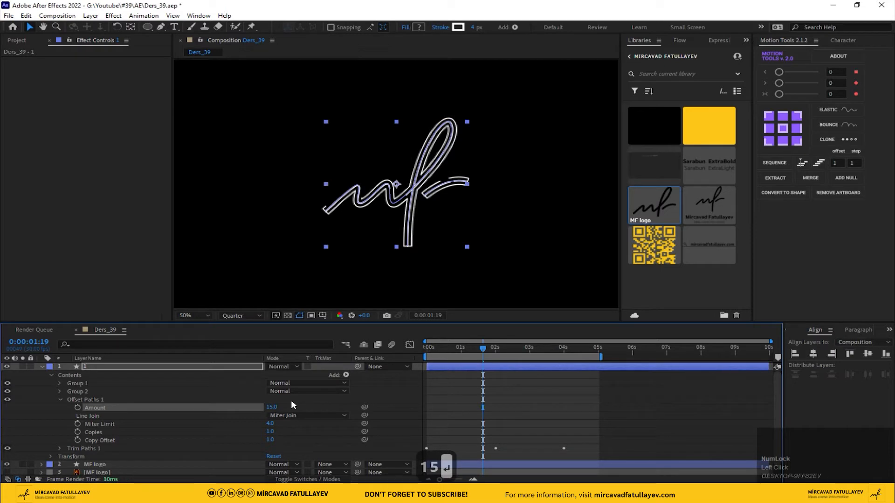
Set the MF logo shape layer's stroke width to 8 px and preview the logo animation.
click(395, 390)
key(space)
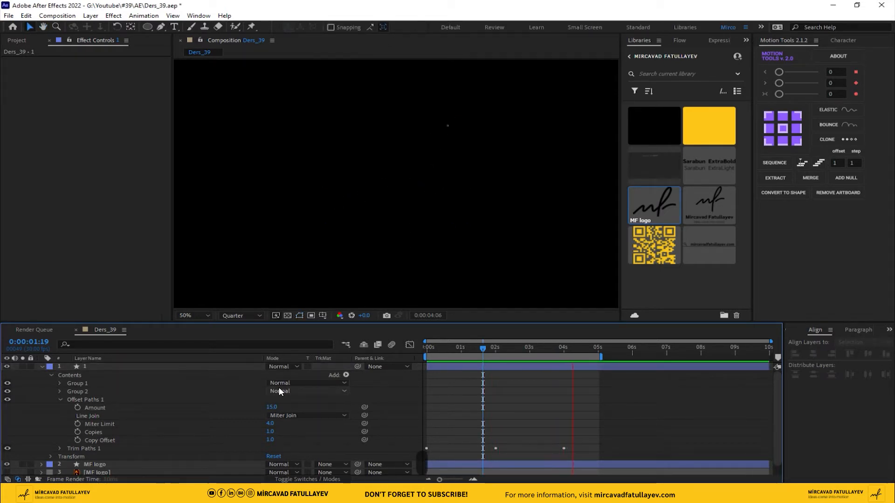
click(81, 368)
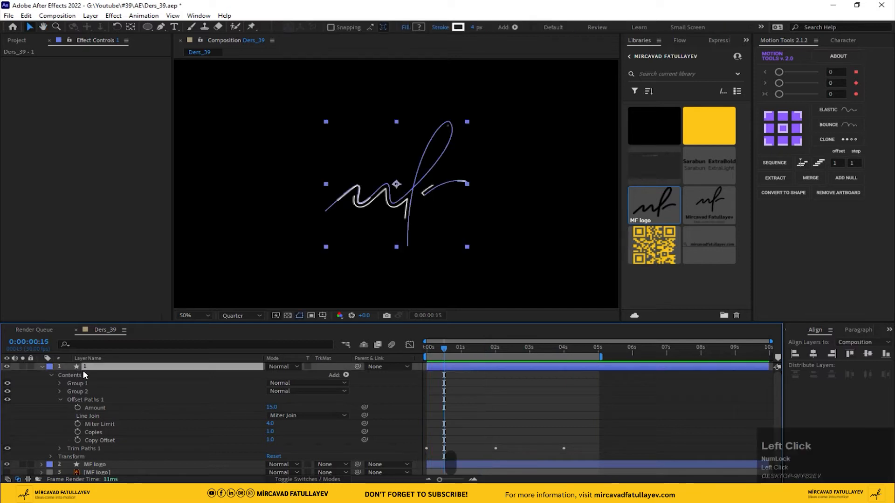
click(104, 464)
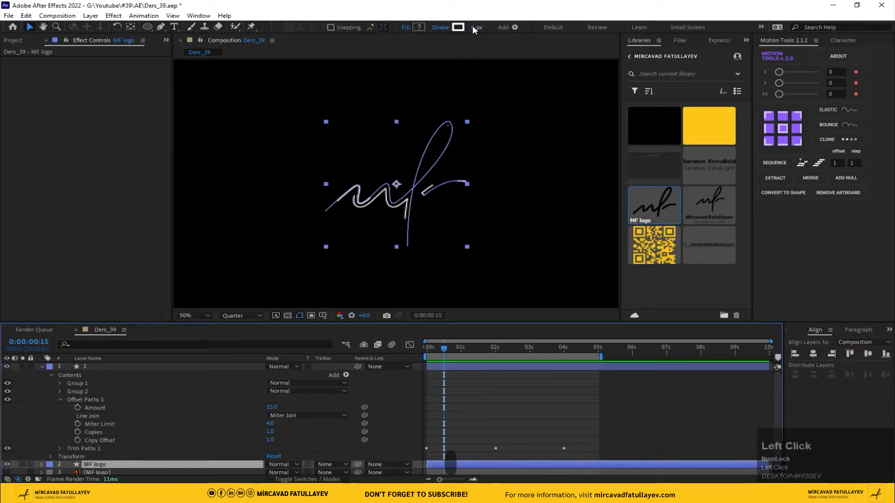
text(8)
key(Return)
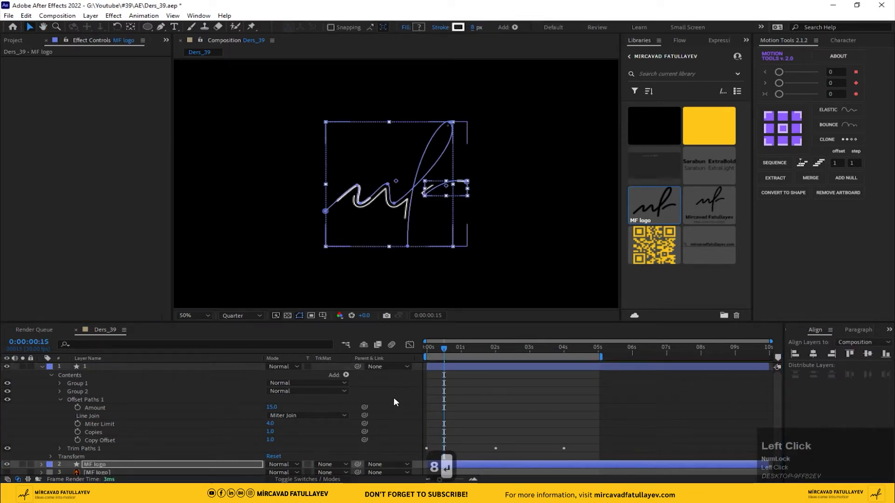
click(393, 402)
key(space)
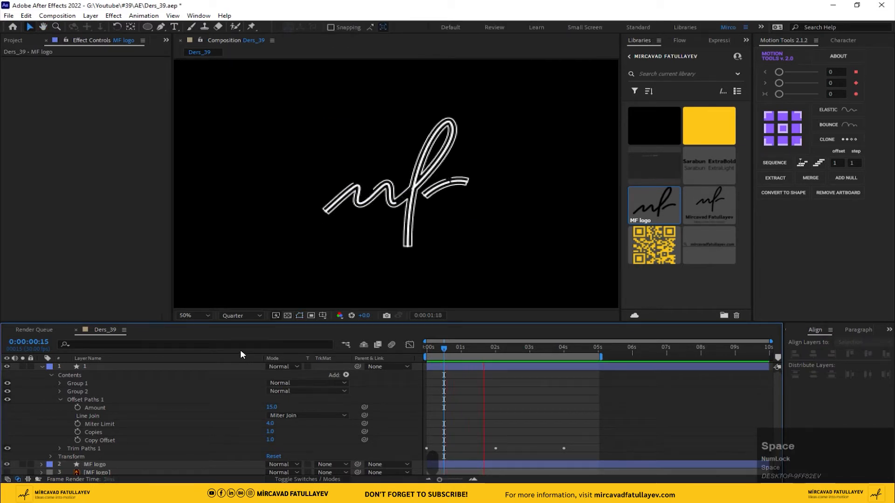
key(space)
Collapse layer 1's properties and duplicate the layer.
click(79, 367)
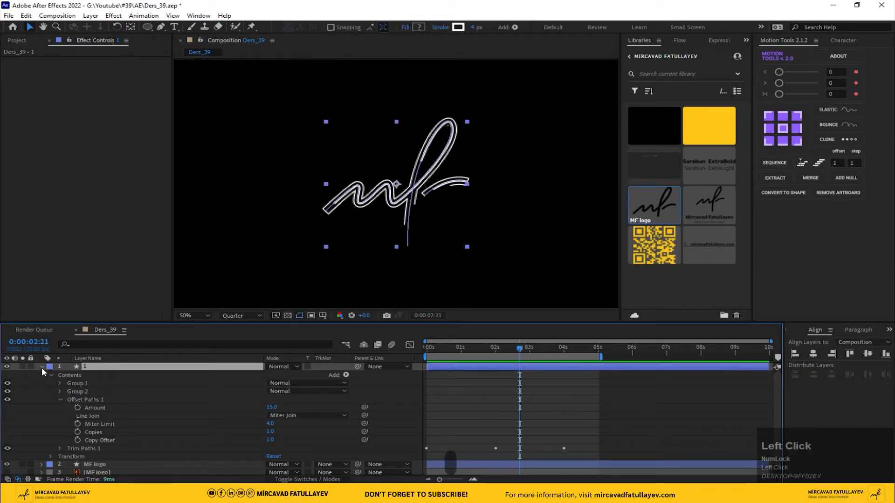
click(42, 367)
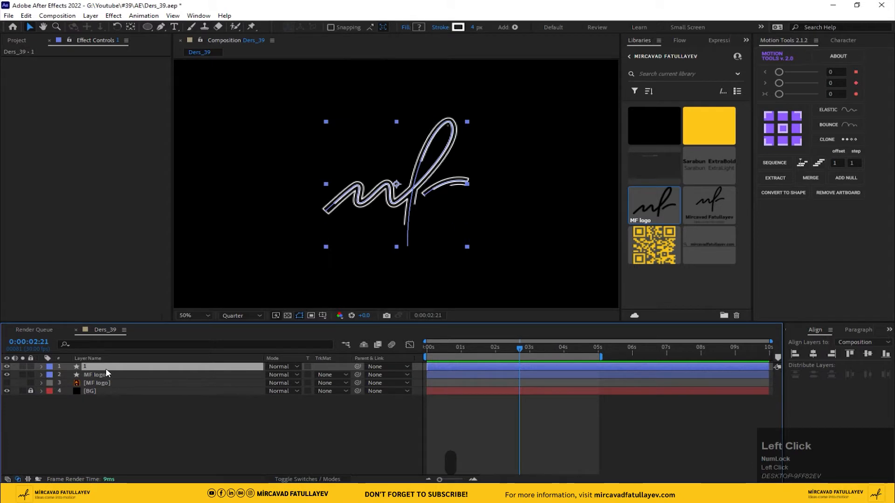
key(ctrl+d)
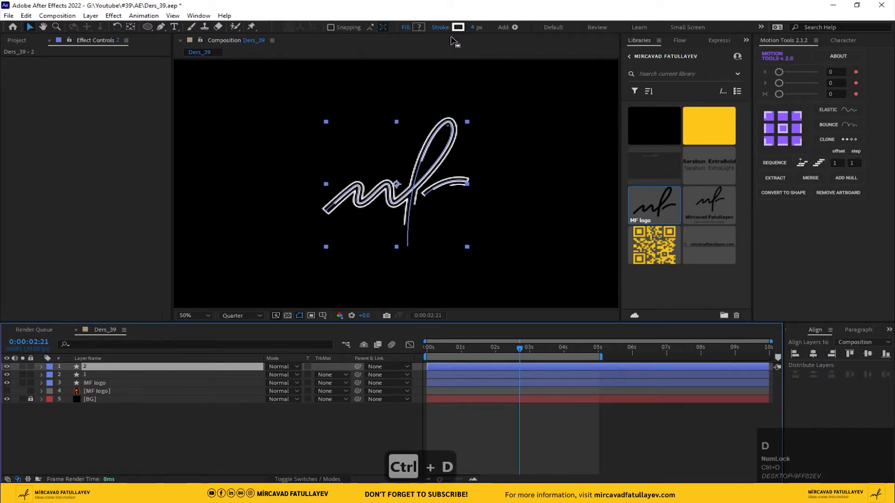
Set the Offset Paths 1 amount on layer 2 to -20 and preview the logo animation.
click(42, 367)
click(51, 375)
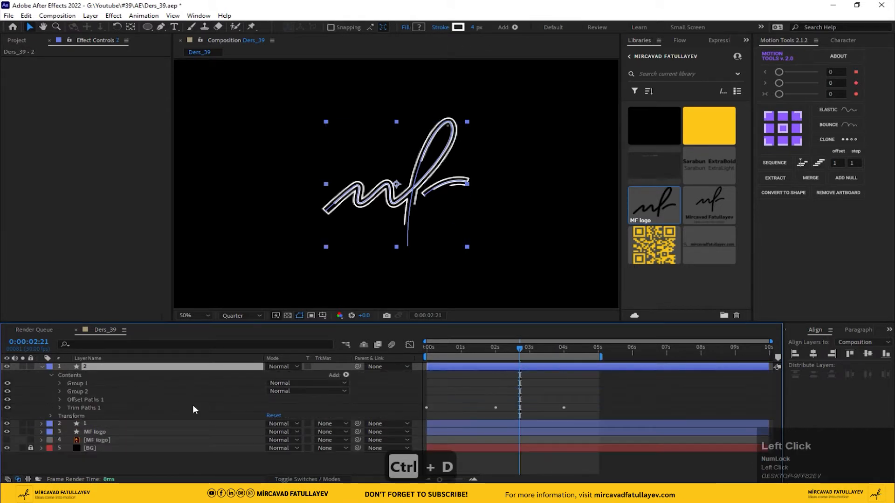
click(59, 399)
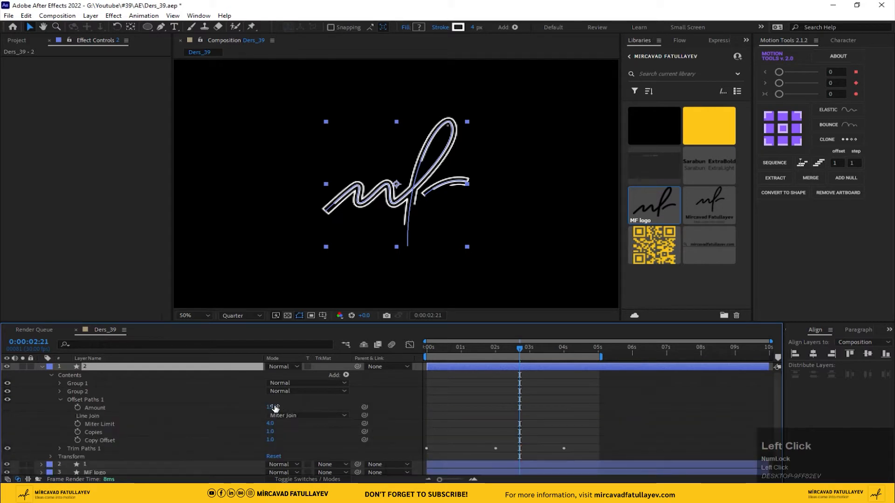
drag(269, 408, 266, 407)
mouse_move(259, 408)
mouse_down()
mouse_move(244, 408)
mouse_move(264, 417)
mouse_up()
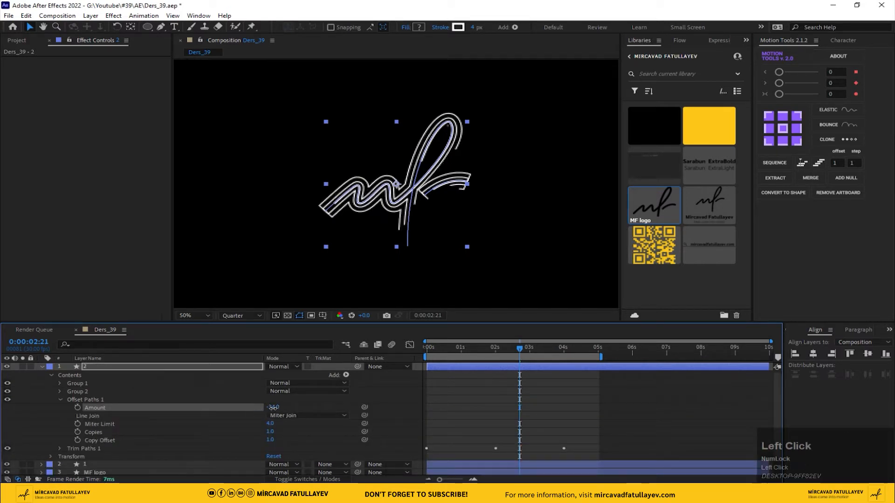
text(-20)
key(Return)
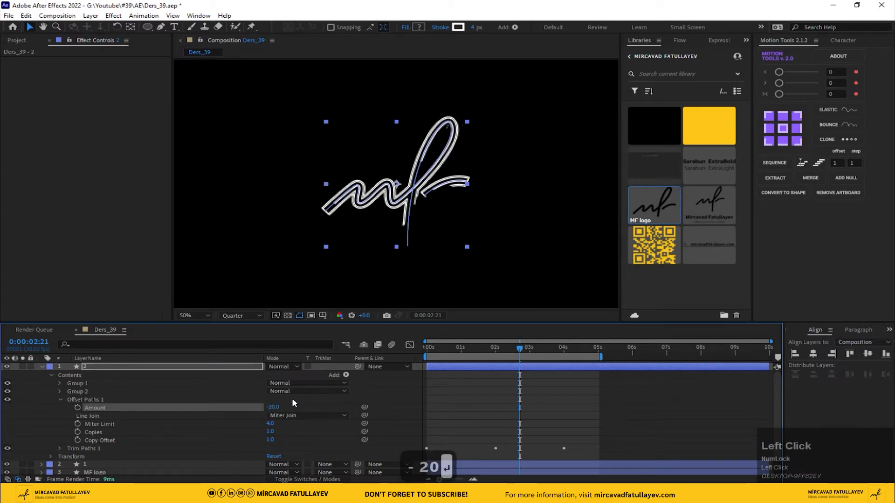
key(space)
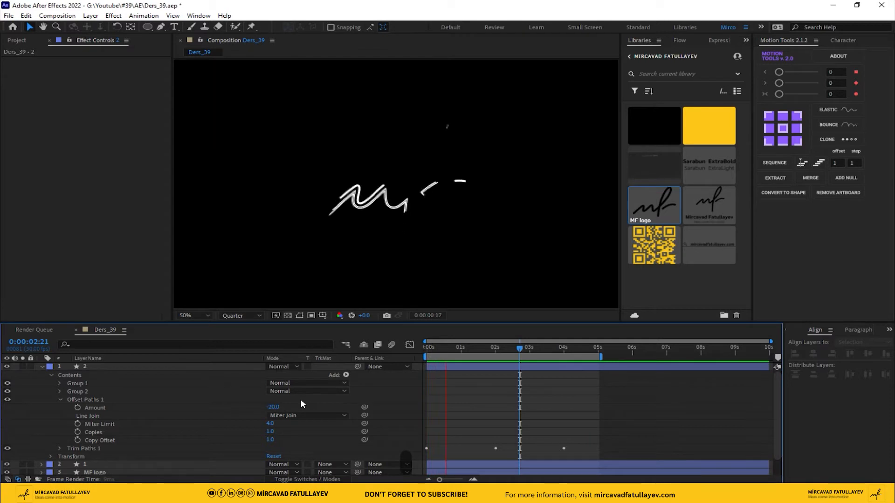
Set layer 2's stroke width to 3 px and its Offset Paths 1 amount to -30, and preview the animation.
click(114, 365)
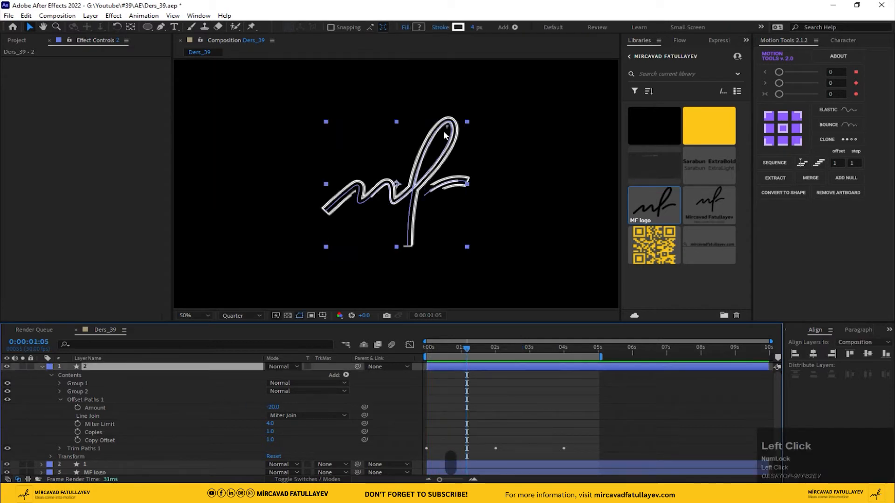
key(Return)
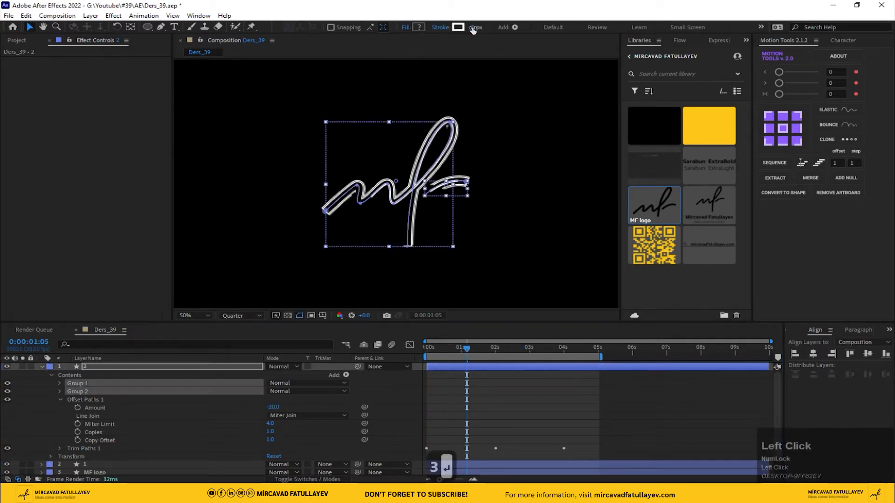
drag(274, 405, 299, 411)
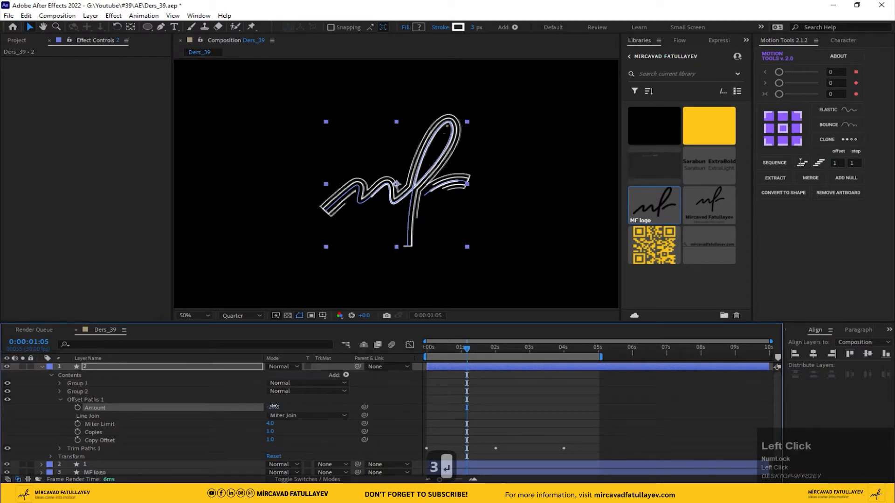
text(-30)
key(Return)
key(space)
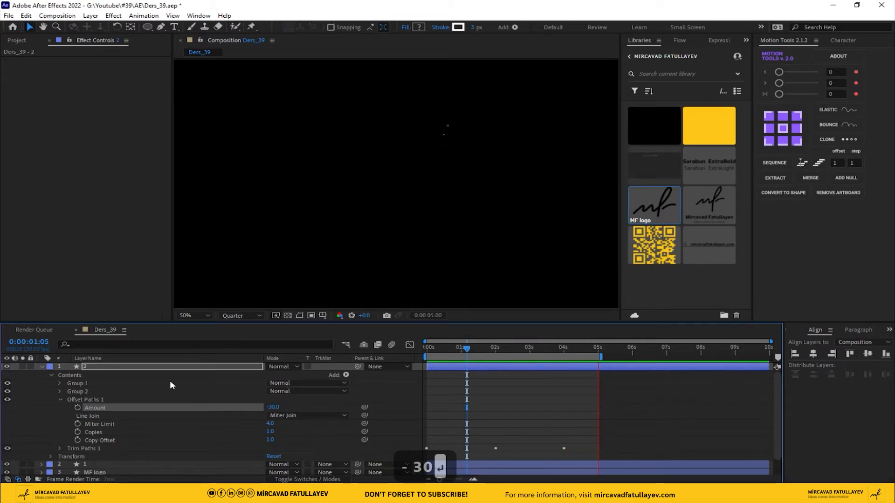
key(space)
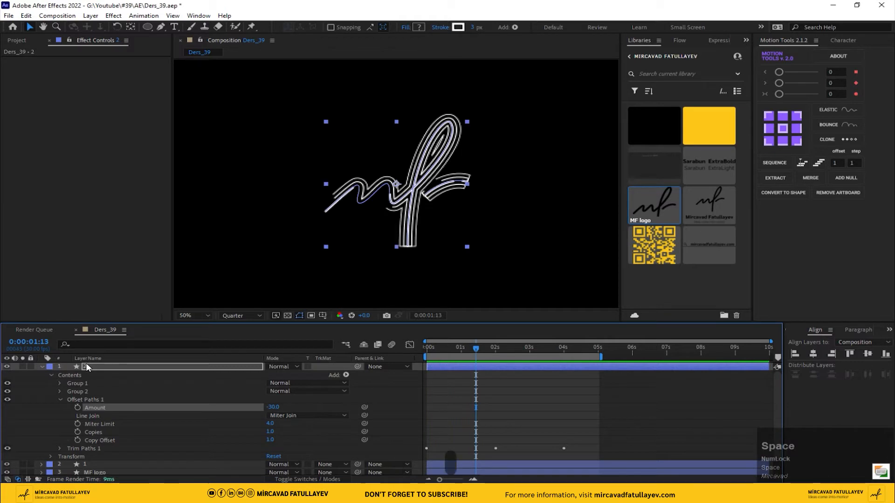
Duplicate layer 2 and set the stroke width of the copy, layer 3, to 1 px.
click(86, 366)
key(ctrl+d)
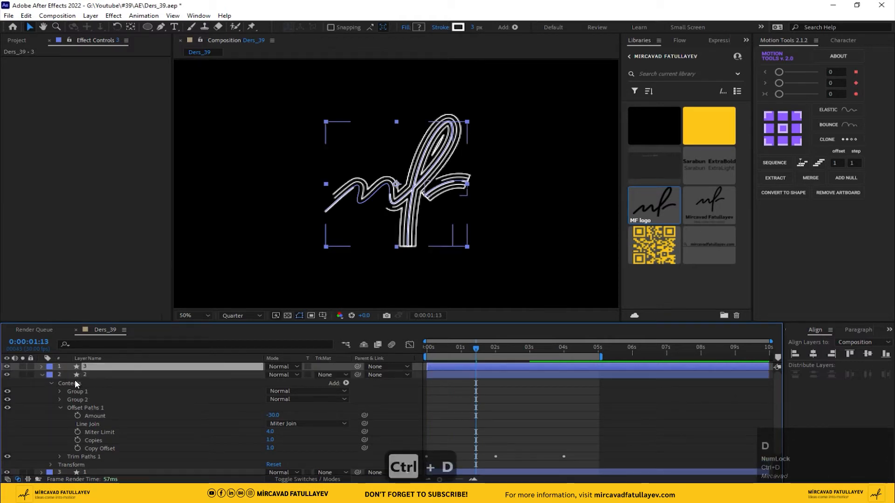
click(474, 28)
text(1)
key(Return)
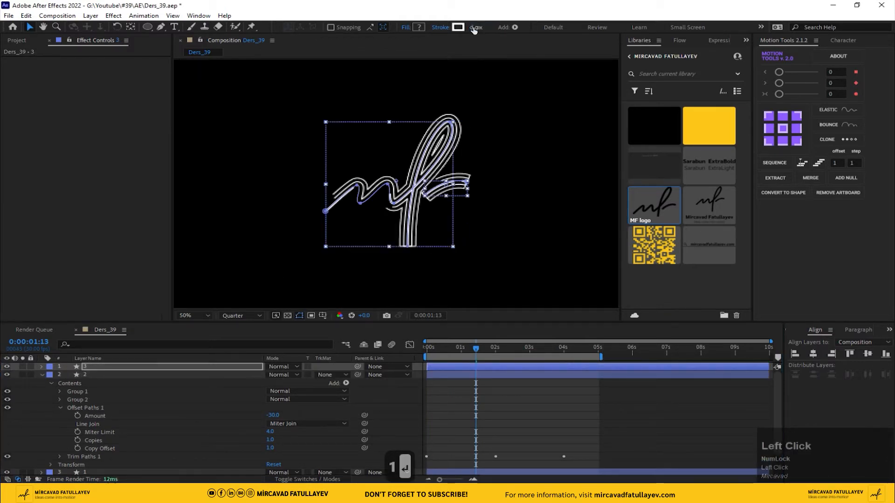
Set the Offset Paths 1 amount on layer 3 to -40 and preview the logo animation.
click(41, 366)
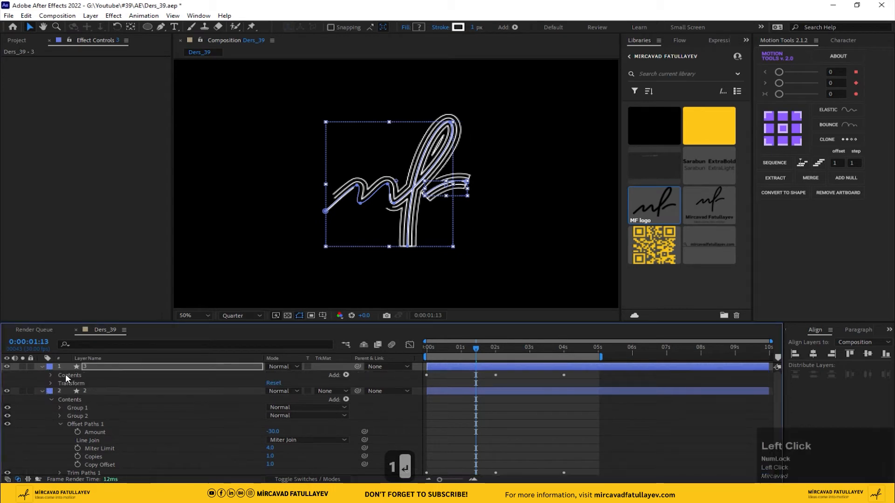
click(51, 375)
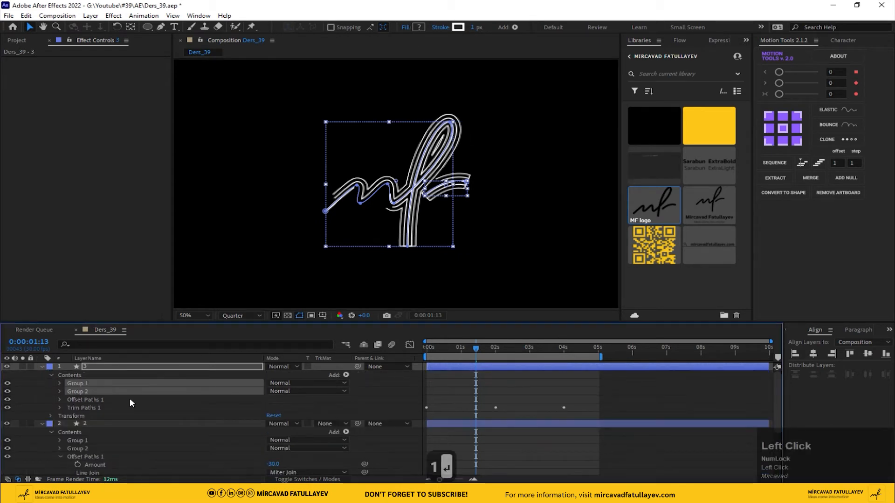
click(65, 399)
click(60, 399)
drag(274, 409, 261, 407)
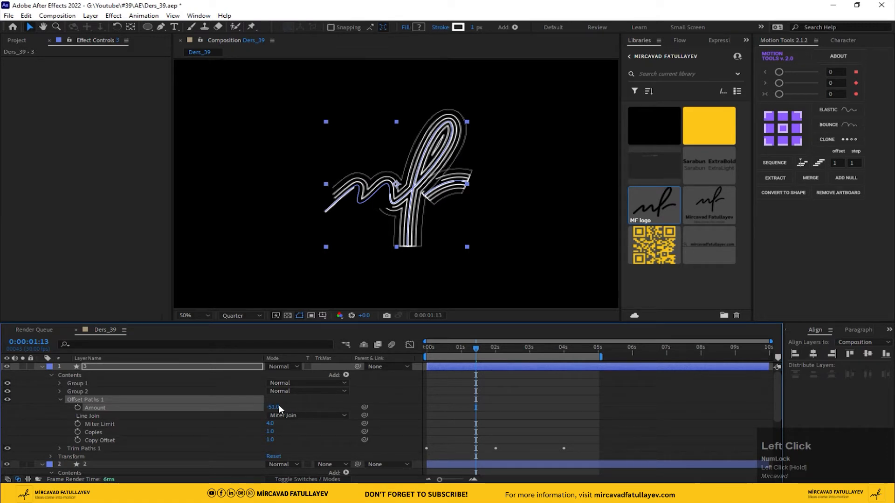
click(275, 407)
text(-40)
key(Return)
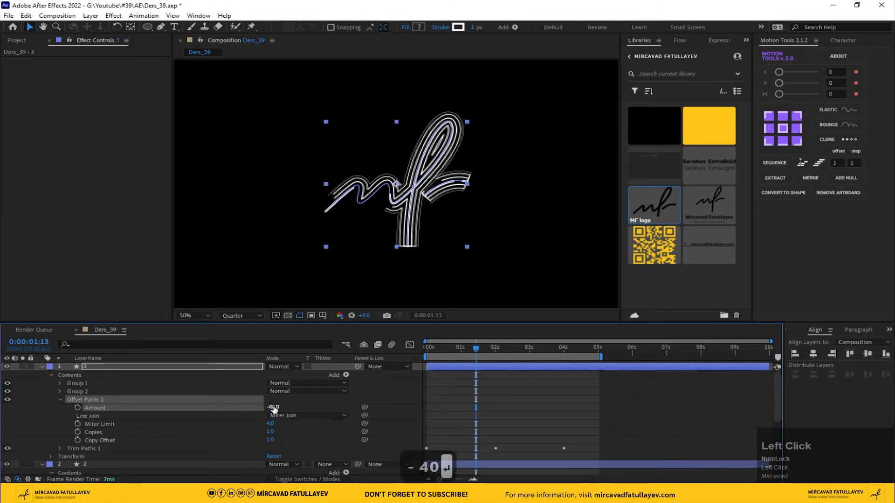
key(space)
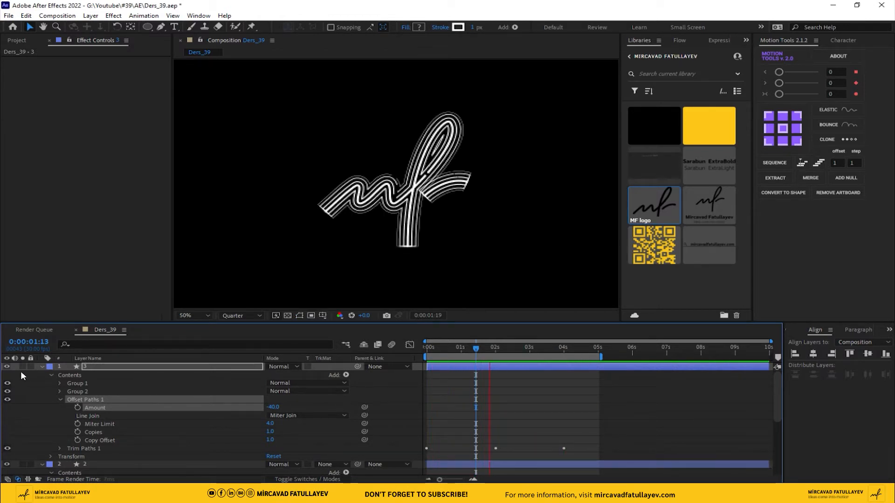
Collapse the expanded layers and reveal only the keyframed properties of the MF logo, 1, 2 and 3 shape layers.
click(41, 368)
click(41, 375)
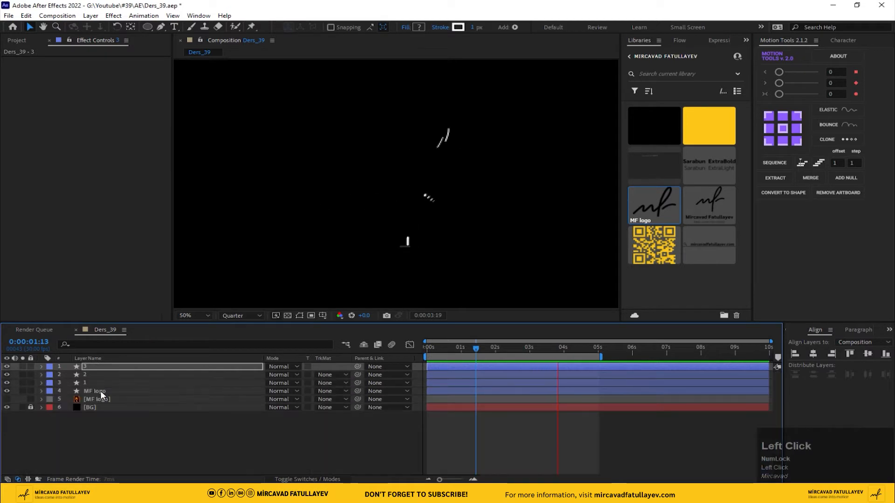
key(space)
click(122, 384)
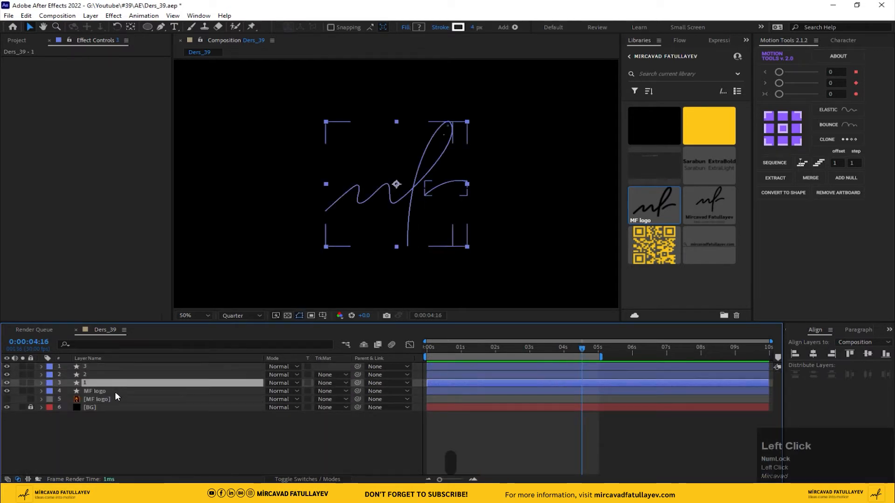
click(115, 391)
shift+click(144, 366)
key(u)
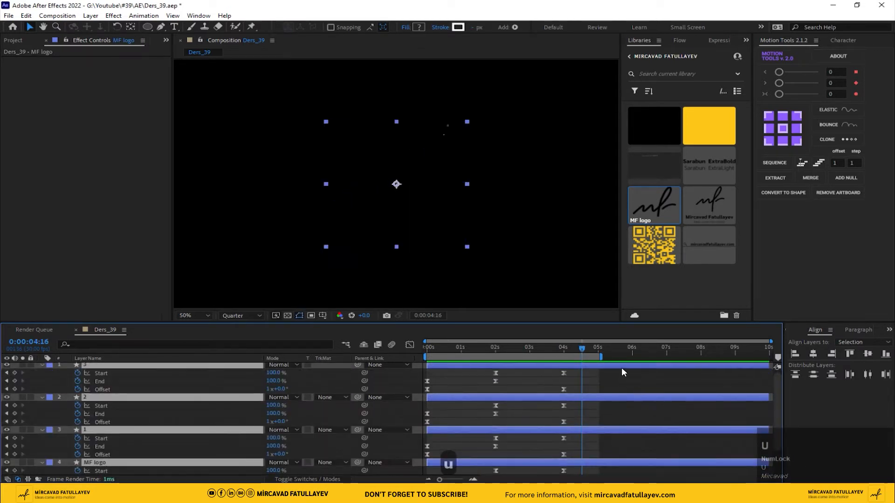
Move the current time to 0:00:04:00 and examine the Trim Paths keyframes on the four shape layers.
drag(568, 354, 564, 354)
click(614, 374)
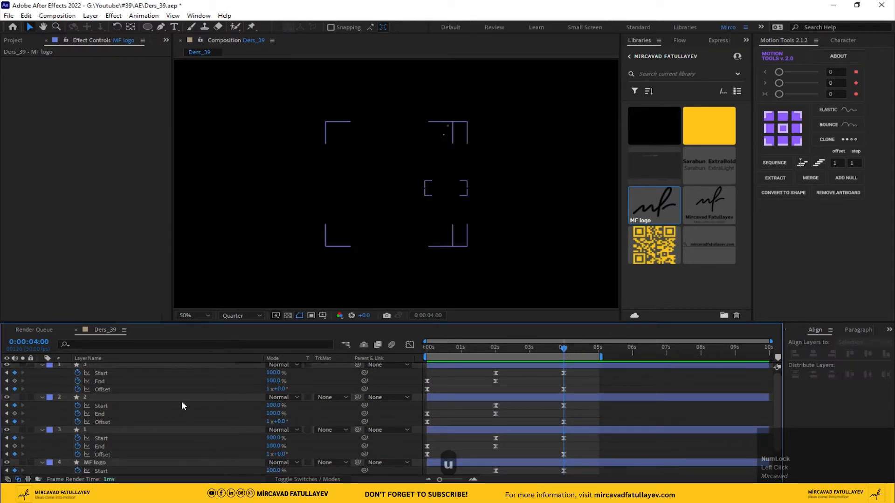
scroll(158, 394, down, 2)
click(365, 406)
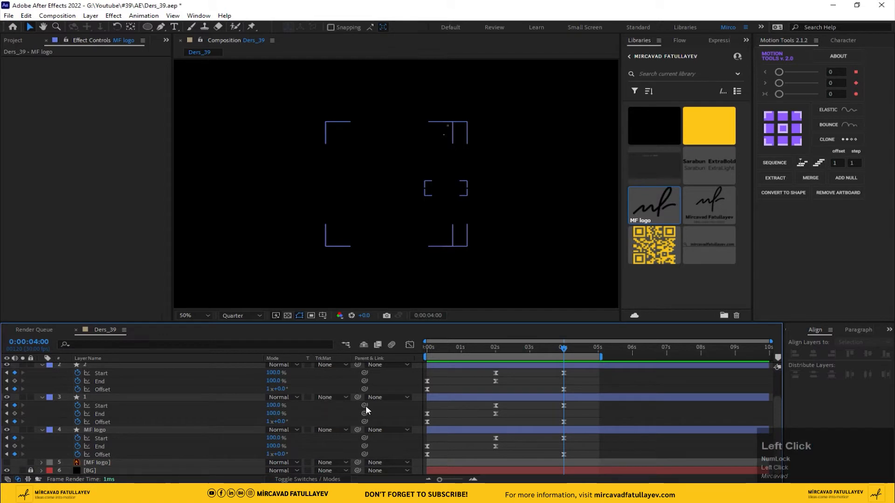
scroll(160, 380, up, 2)
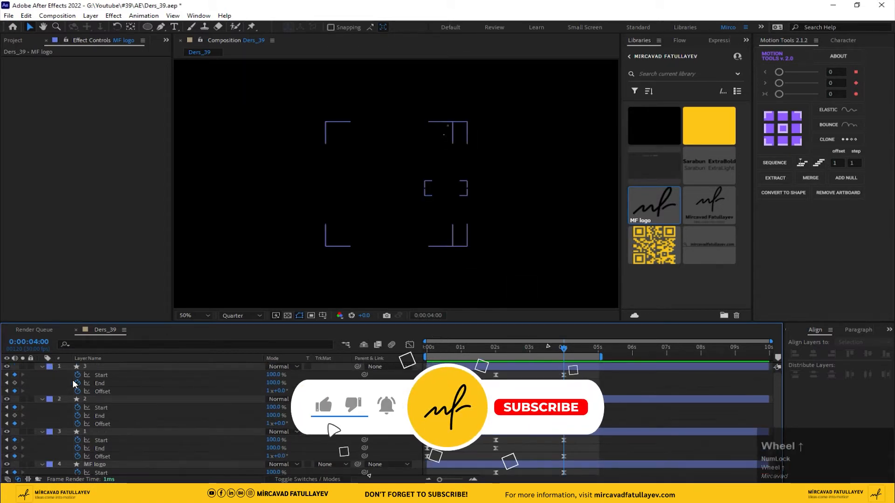
At 0:00:01:29, set the MF logo layer's stroke color to yellow FDC617, sampled from the yellow library swatch.
drag(498, 350, 494, 351)
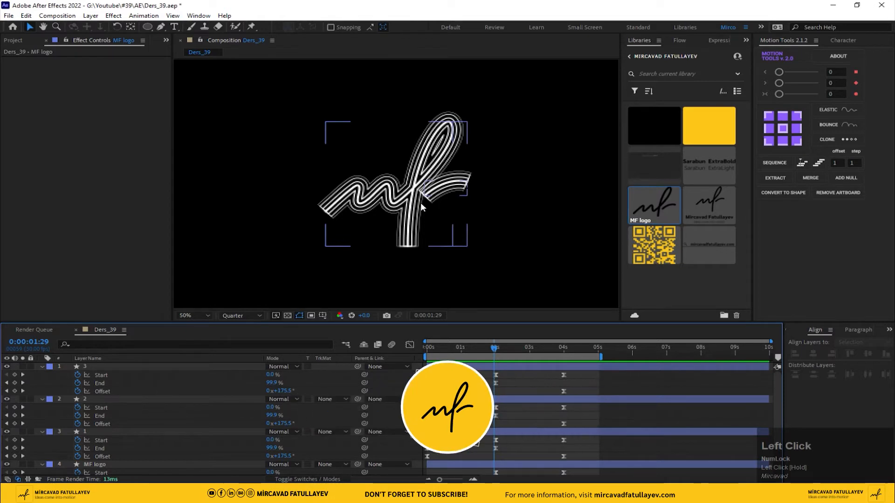
scroll(421, 196, up, 2)
scroll(119, 437, down, 2)
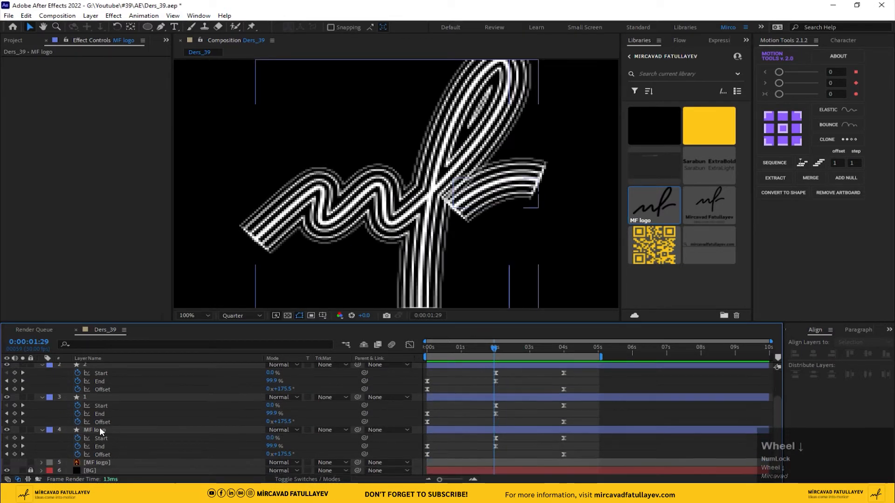
click(99, 429)
click(458, 27)
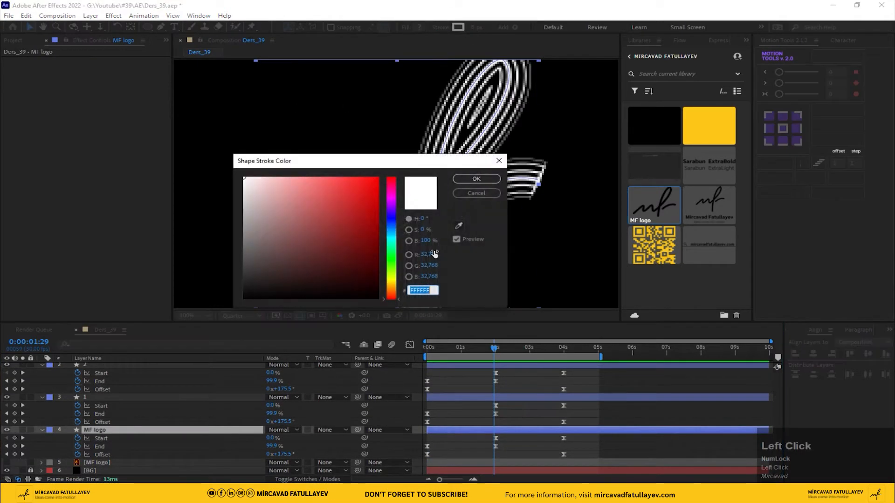
click(460, 227)
click(714, 125)
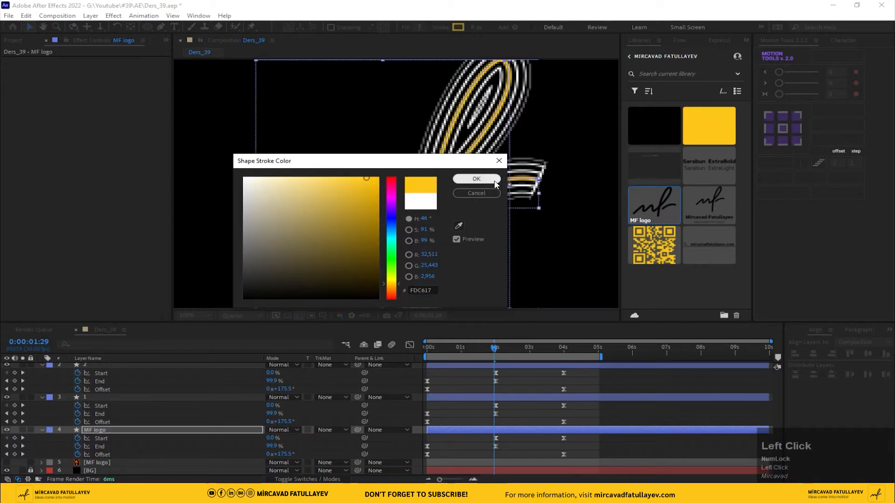
click(476, 179)
Sample the yellow library swatch for layer 1's stroke color and shift it to a lighter, less saturated tint.
click(107, 397)
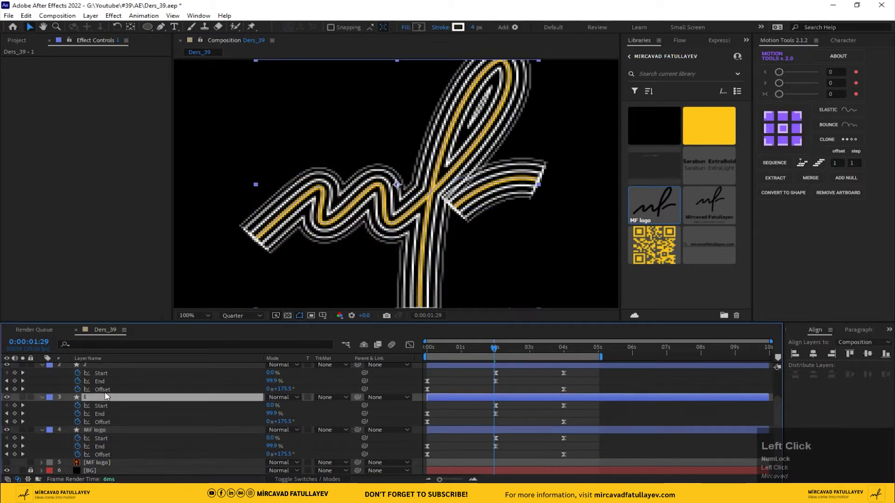
click(460, 29)
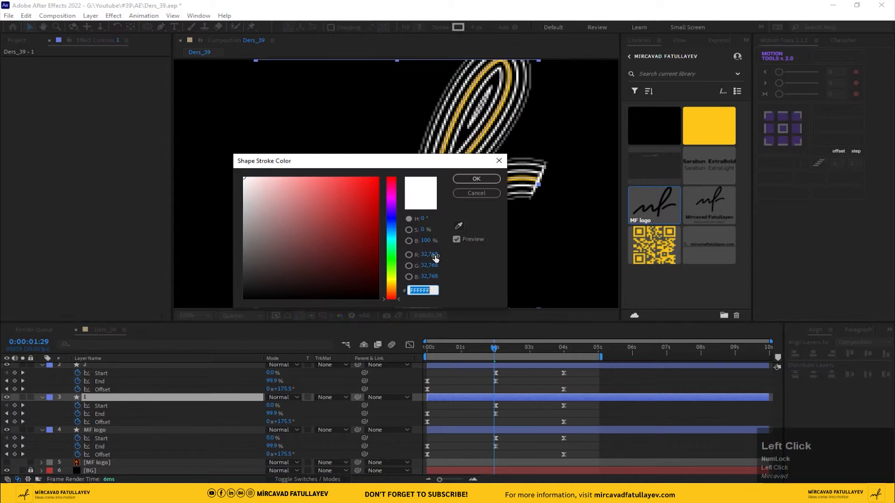
click(459, 226)
click(726, 133)
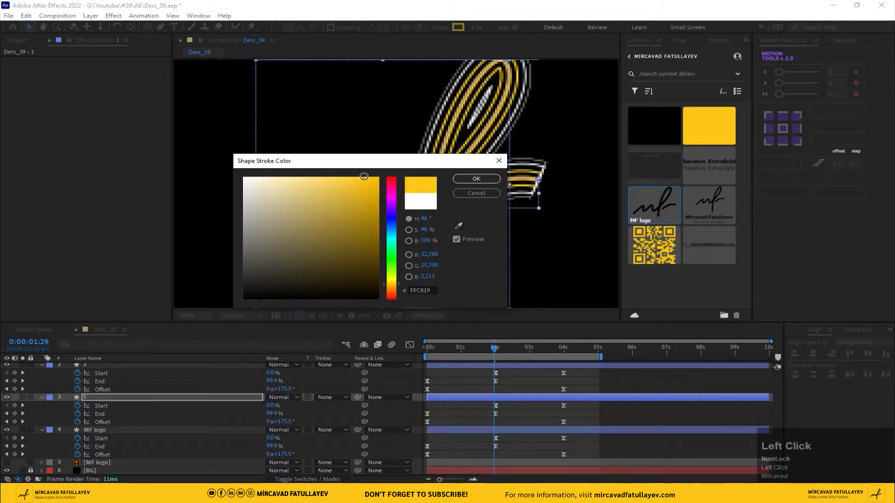
drag(365, 177, 332, 176)
click(476, 179)
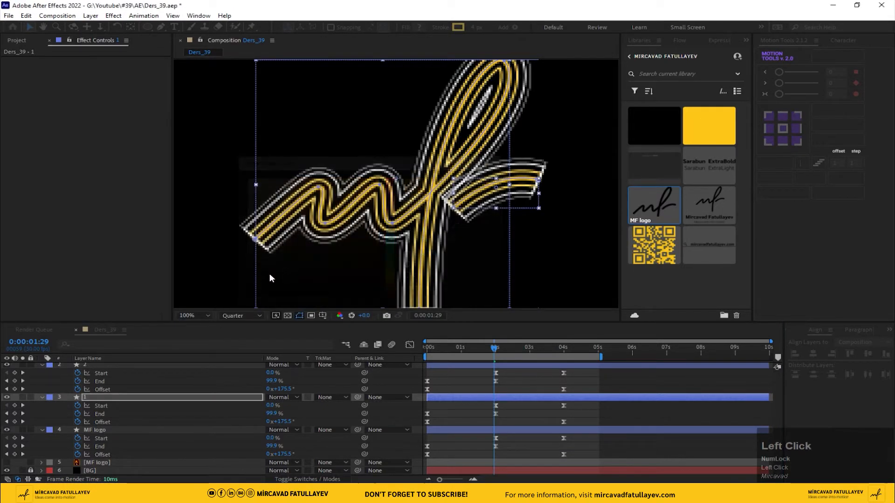
Copy layer 1's stroke color to layer 2 and adjust the pasted color to the lighter yellow FFD759.
click(459, 27)
key(ctrl+c)
click(482, 194)
scroll(110, 397, up, 1)
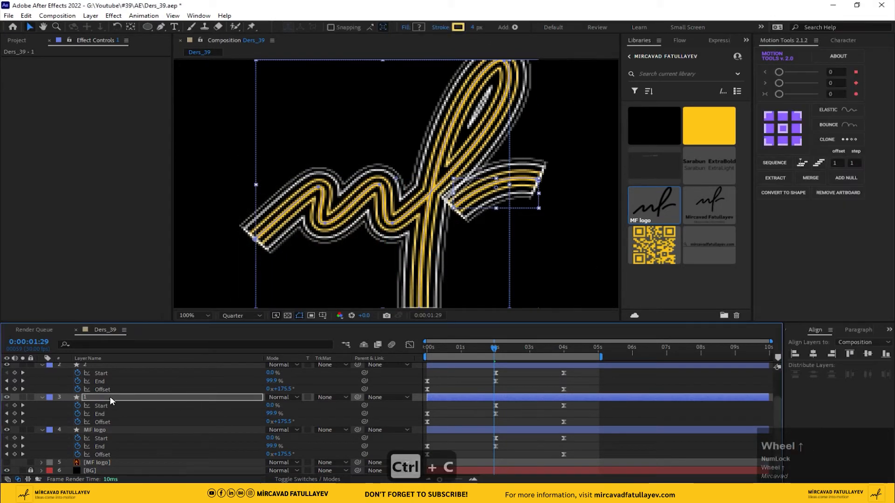
click(86, 399)
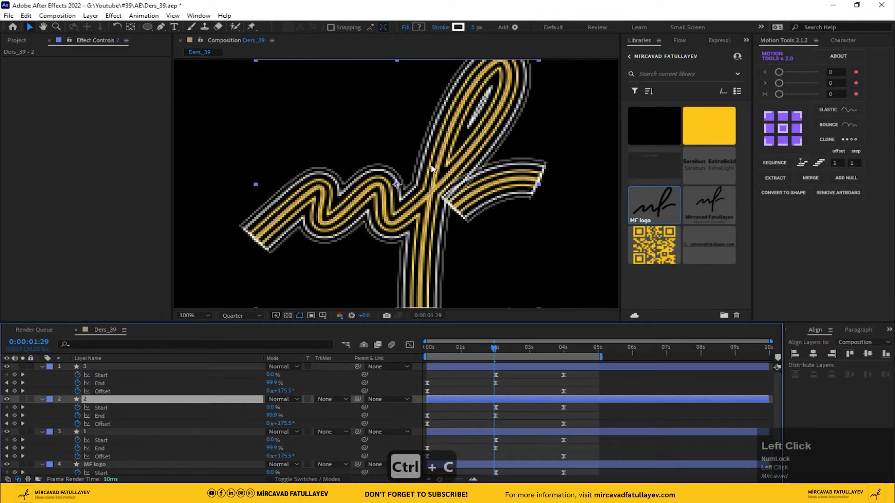
click(458, 27)
key(ctrl+v)
click(329, 178)
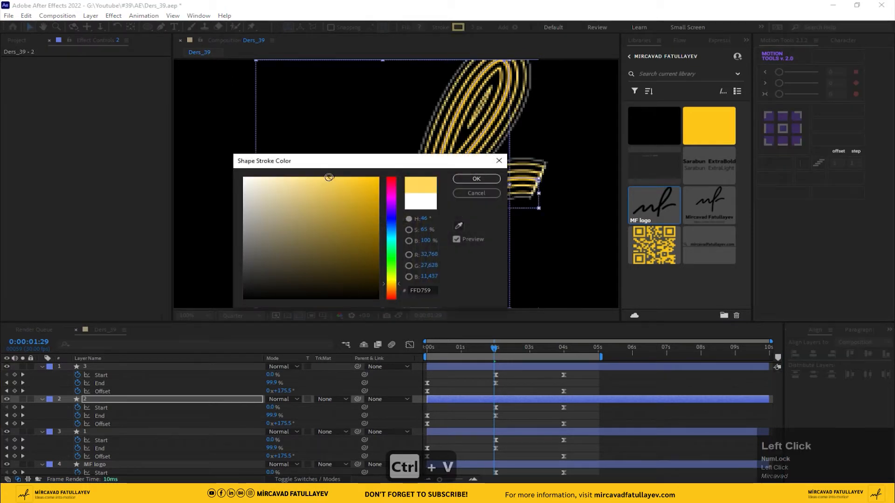
click(477, 179)
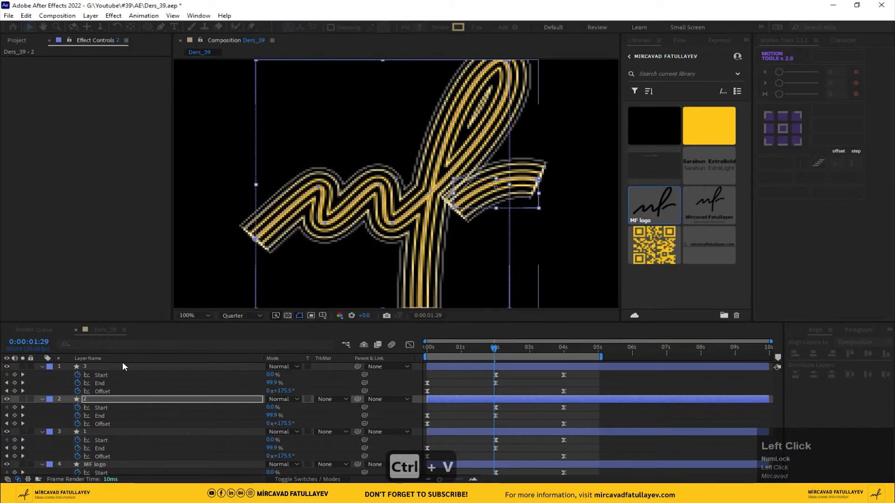
Paste the copied yellow into layer 3's stroke color and lighten it to the pale cream FFF1C3.
scroll(97, 365, up, 1)
click(97, 366)
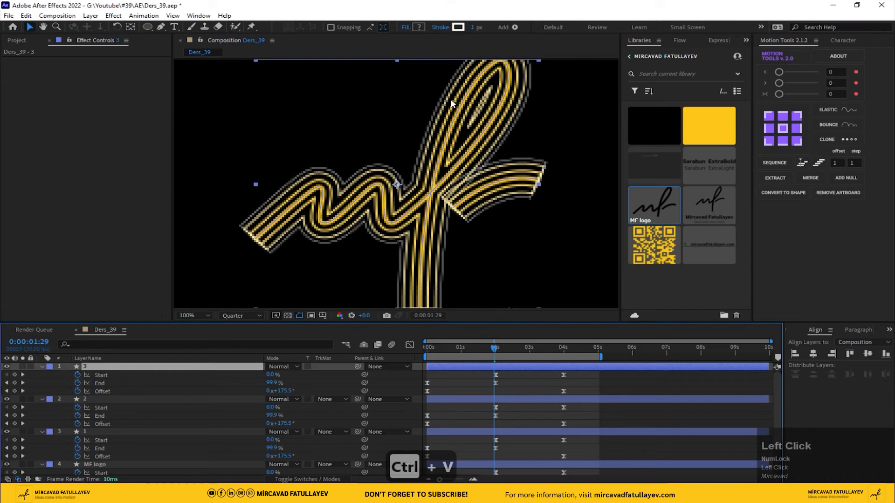
click(458, 27)
key(ctrl+v)
drag(328, 178, 272, 175)
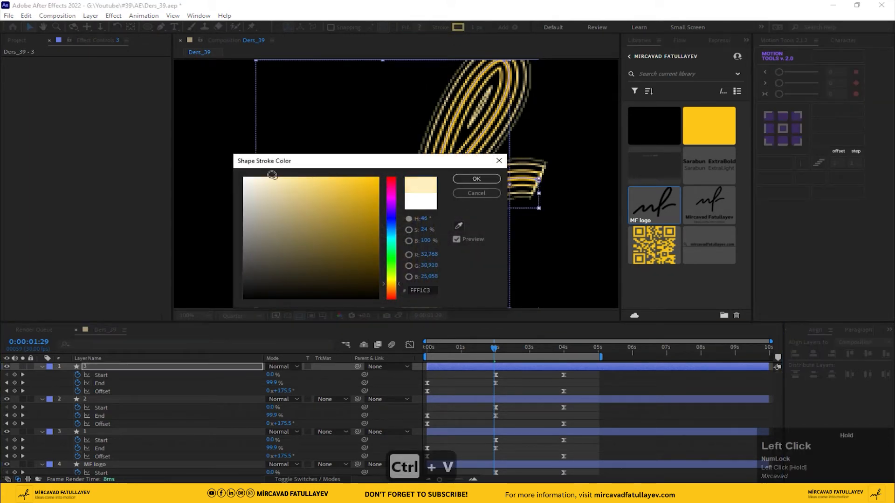
click(475, 179)
click(236, 383)
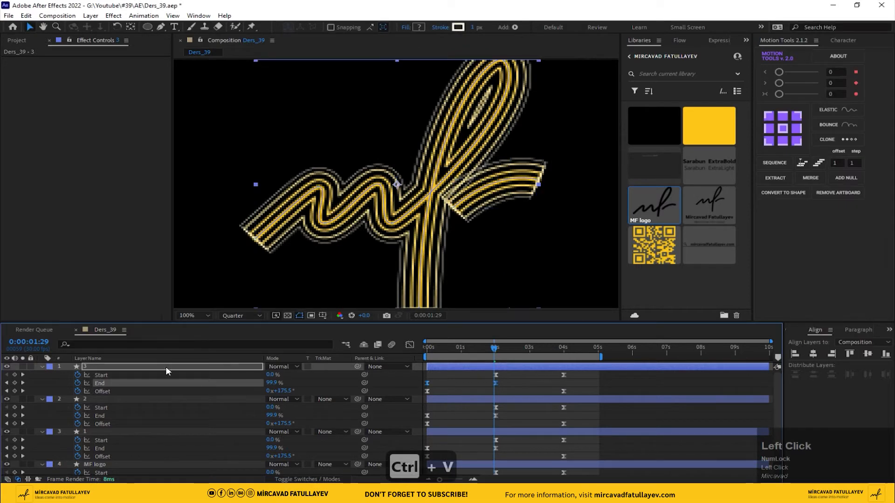
Set the composition preview resolution to Full and play the logo animation from 0:00:00:00.
click(235, 317)
click(243, 338)
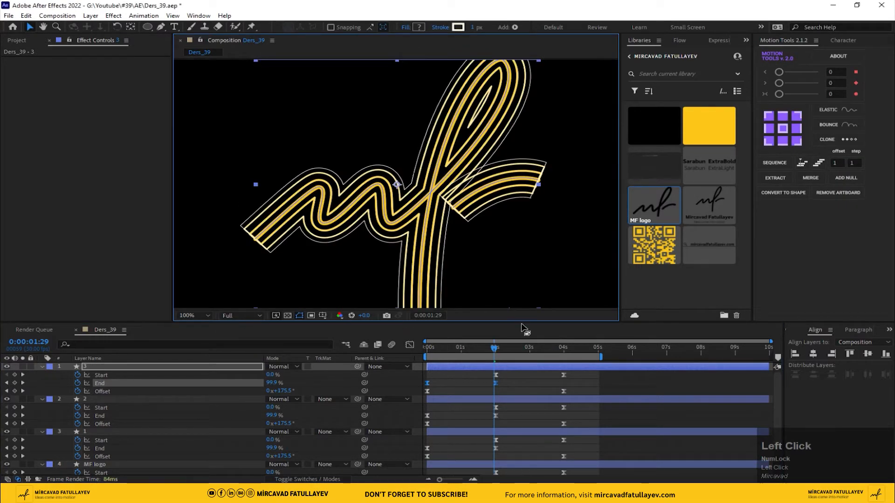
drag(495, 348, 383, 355)
key(space)
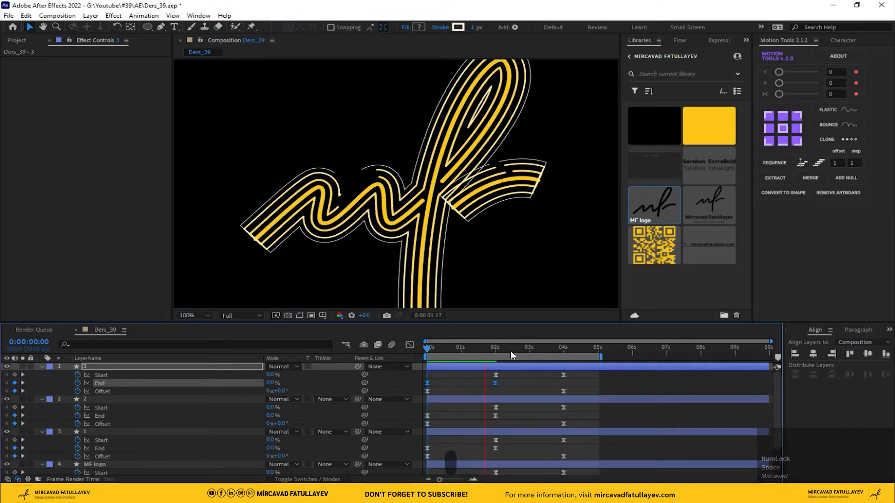
Collapse the keyframed properties of layers 3, 2 and 1 and deselect all layers.
click(42, 368)
click(41, 374)
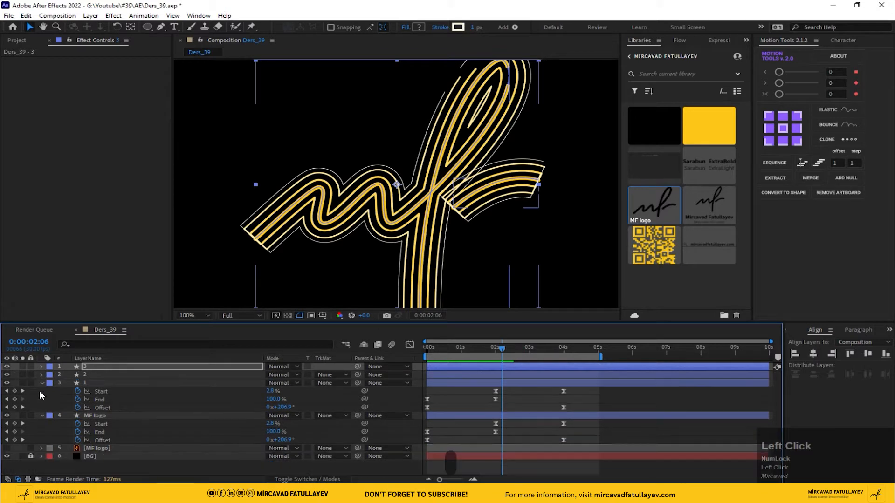
click(42, 383)
click(215, 459)
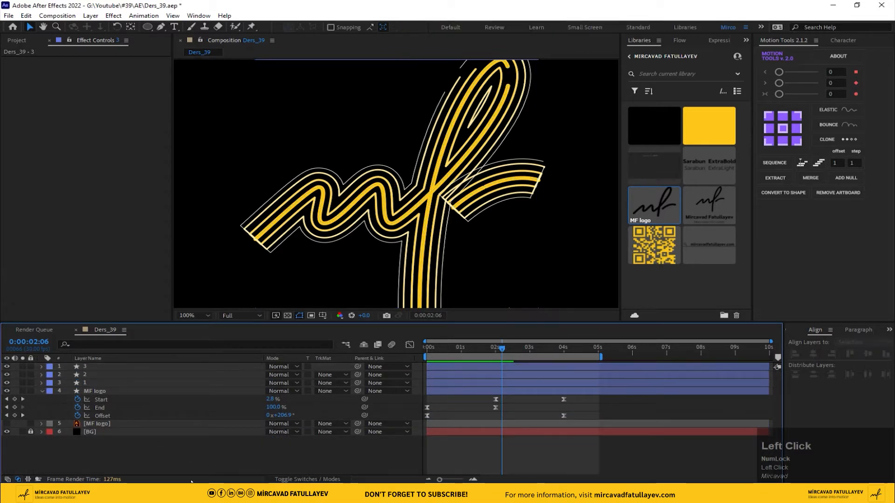
Apply the Deep Glow effect to the MF logo shape layer.
click(91, 391)
key(ctrl+space)
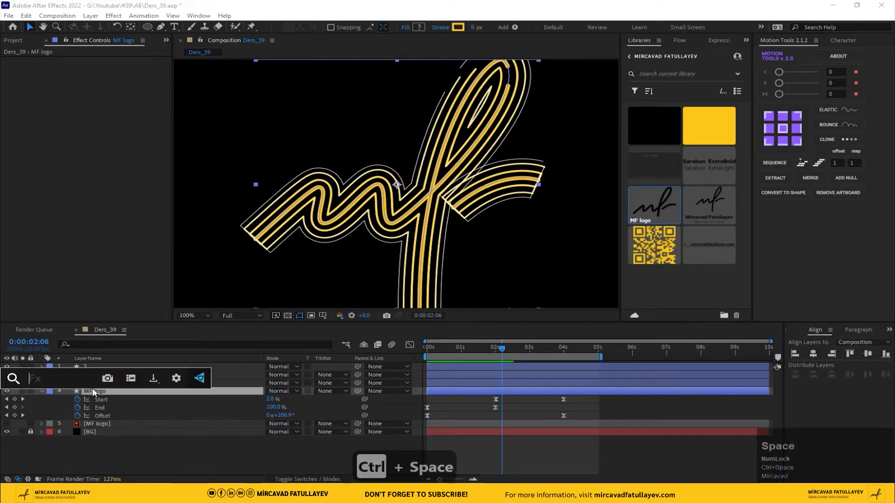
text(de)
click(81, 390)
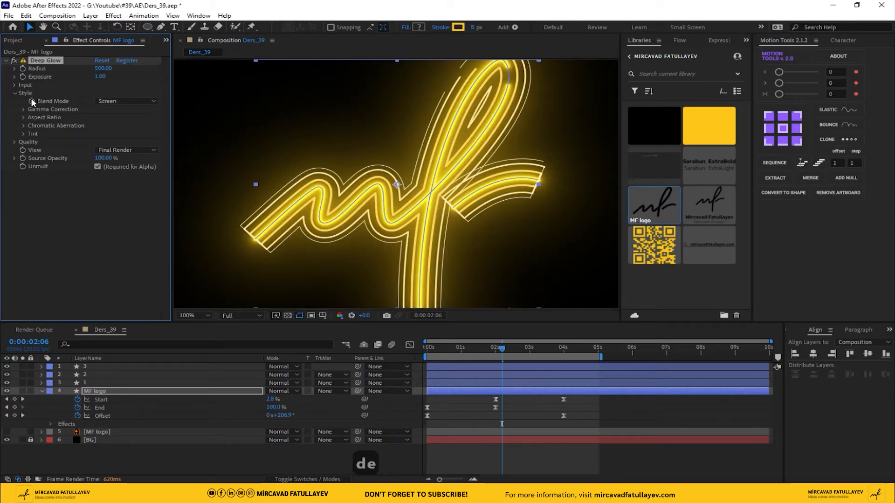
click(13, 85)
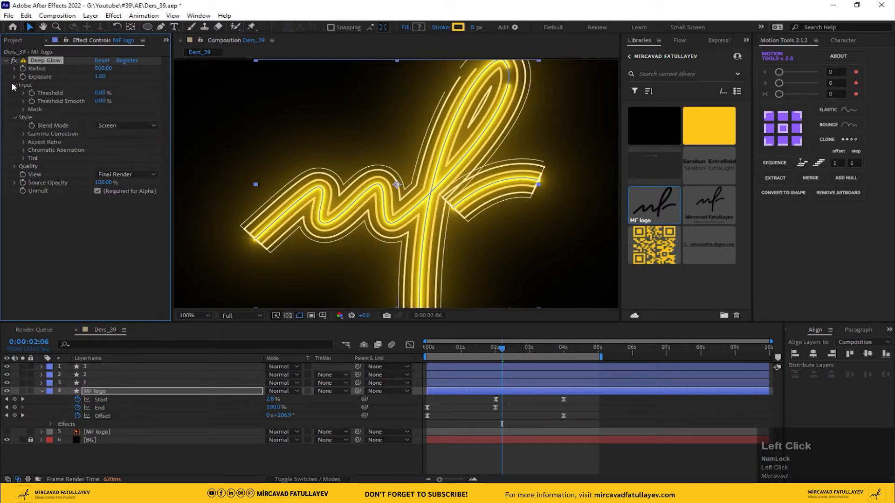
click(13, 85)
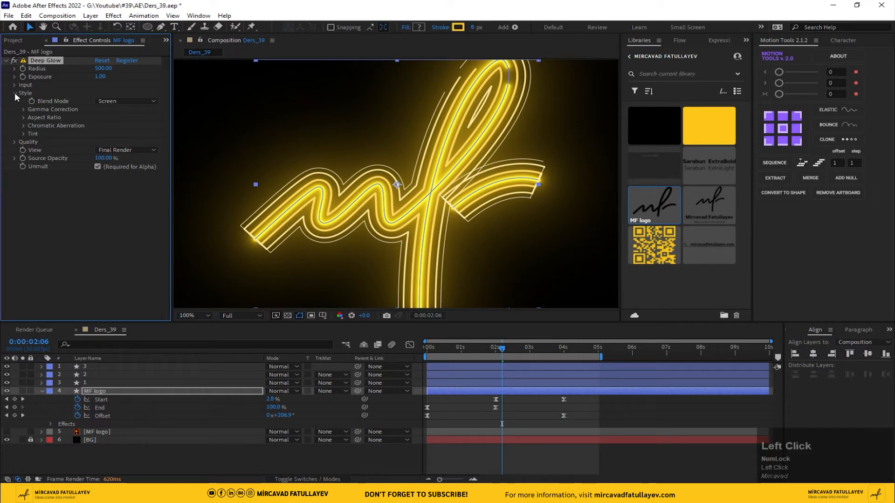
click(24, 109)
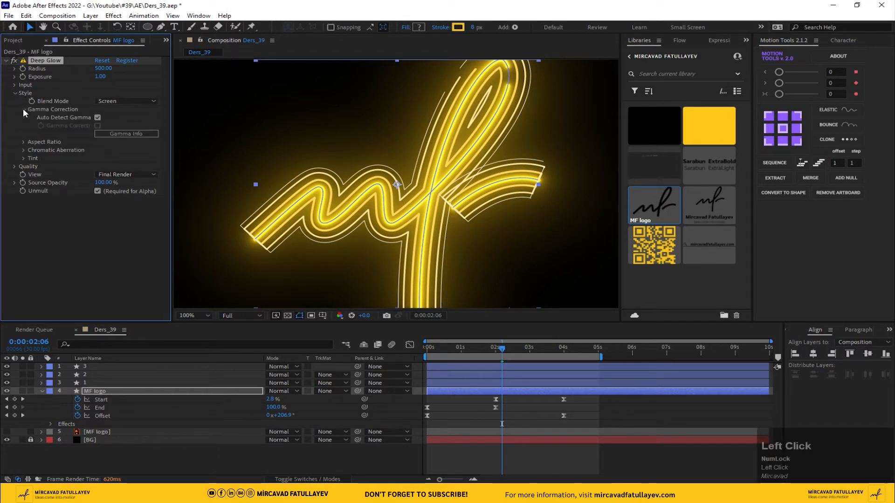
click(24, 109)
Enable the angle in Deep Glow's Aspect Ratio settings and set the Aspect Angle to 90°.
click(23, 117)
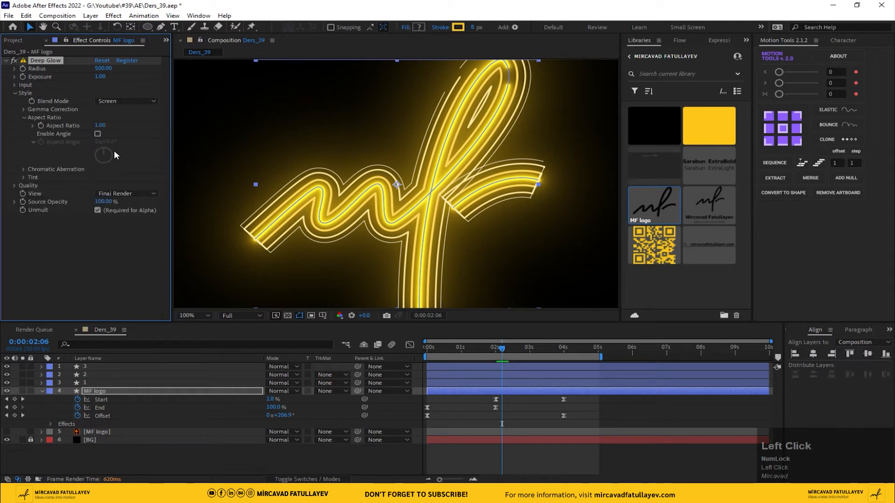
scroll(346, 141, down, 2)
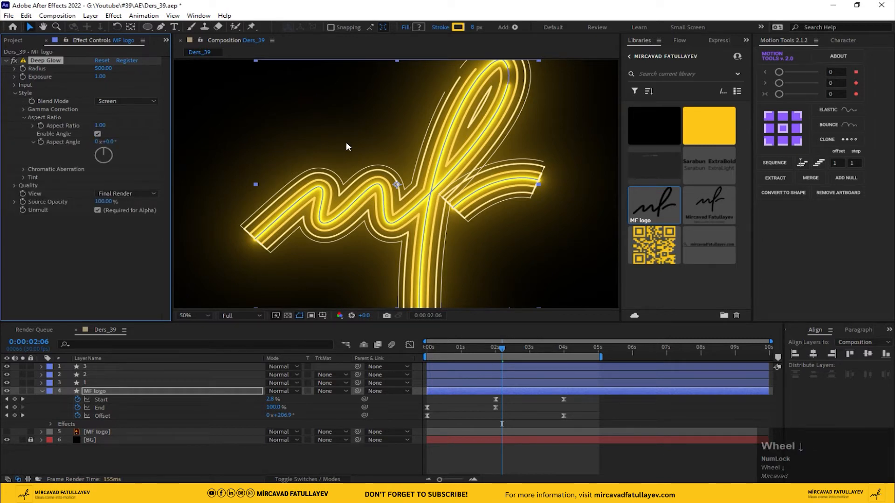
click(110, 140)
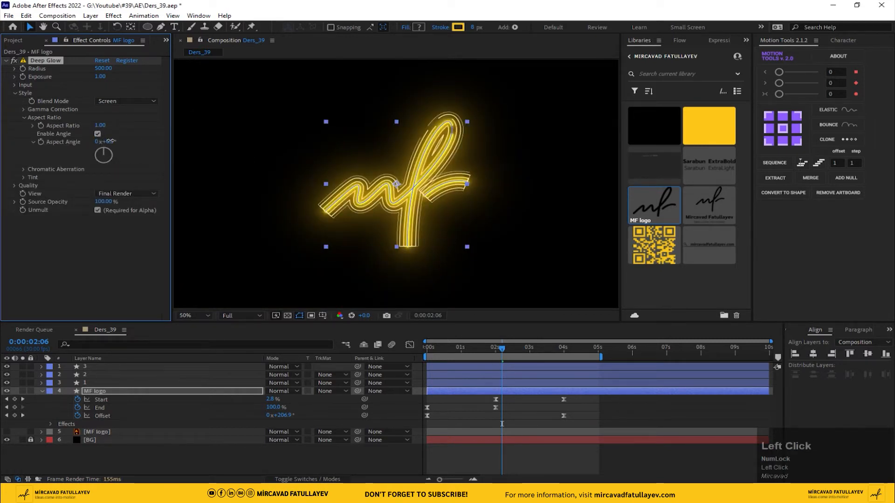
drag(116, 139, 126, 137)
text(90)
key(Return)
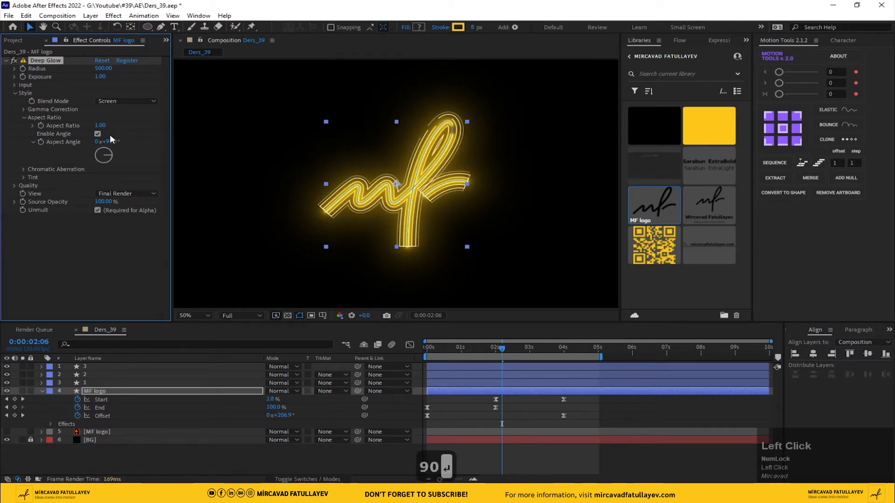
Try a Deep Glow Aspect Ratio of 2 on the MF logo layer.
drag(100, 125, 126, 122)
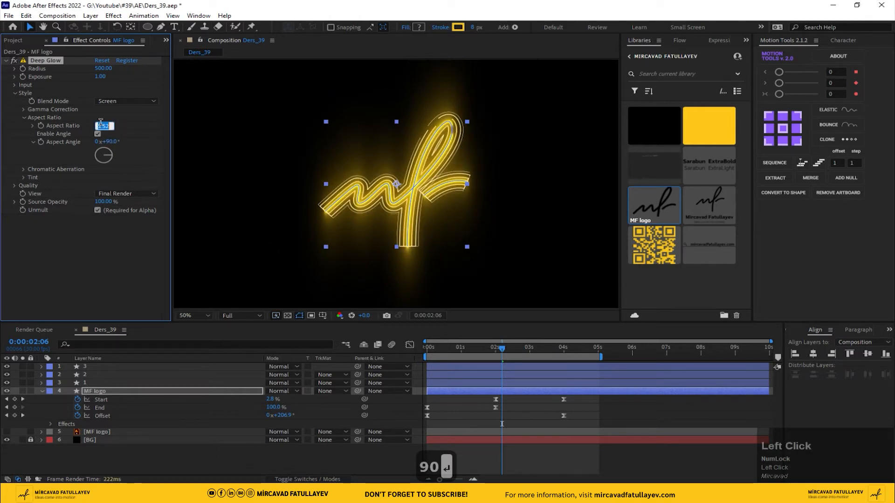
text(2)
key(Return)
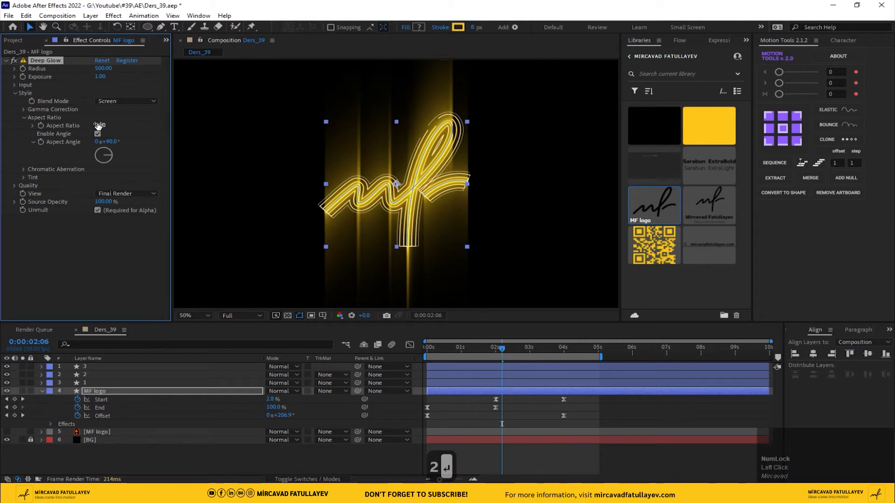
Set Deep Glow's Aspect Ratio to 1.50.
click(99, 125)
text(1.)
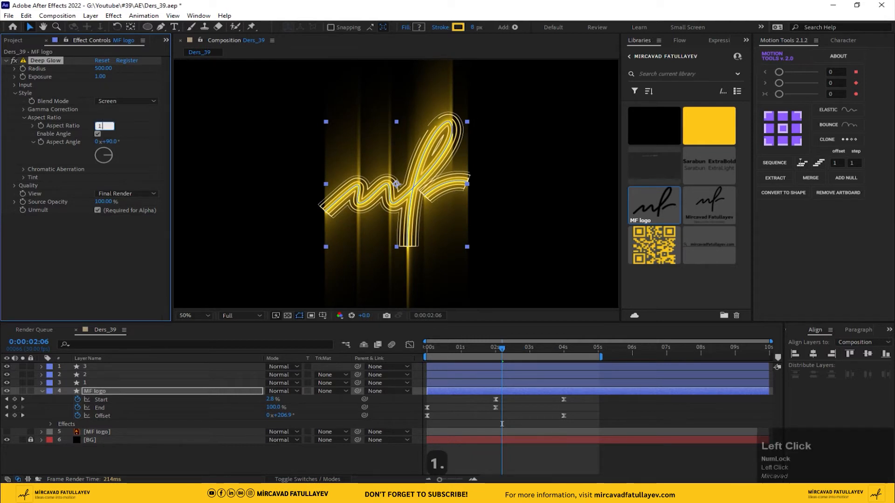
text(50)
key(Return)
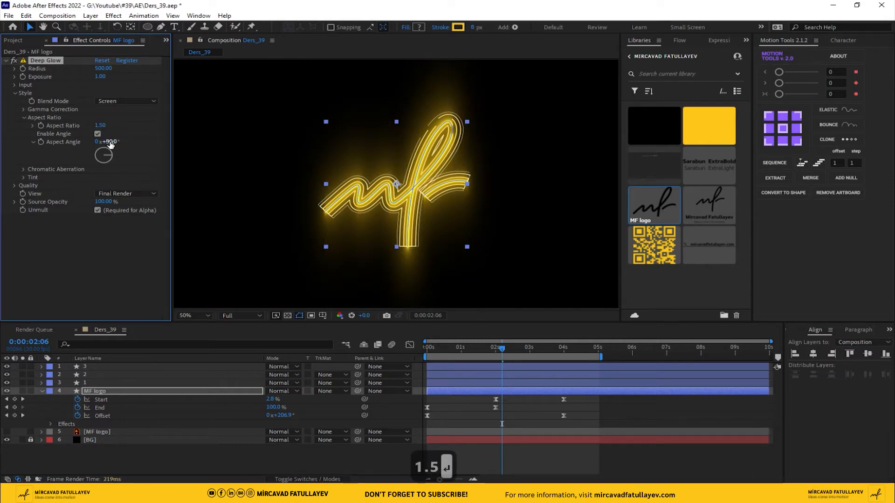
Try a diagonal Aspect Angle for the glow and return it to 90°.
mouse_move(111, 142)
mouse_down()
mouse_move(204, 141)
mouse_move(131, 144)
mouse_up()
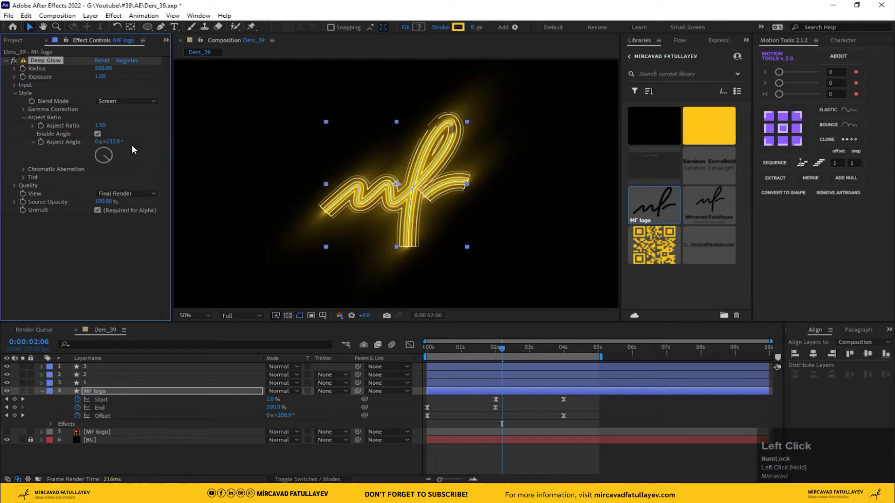
text(90)
key(Return)
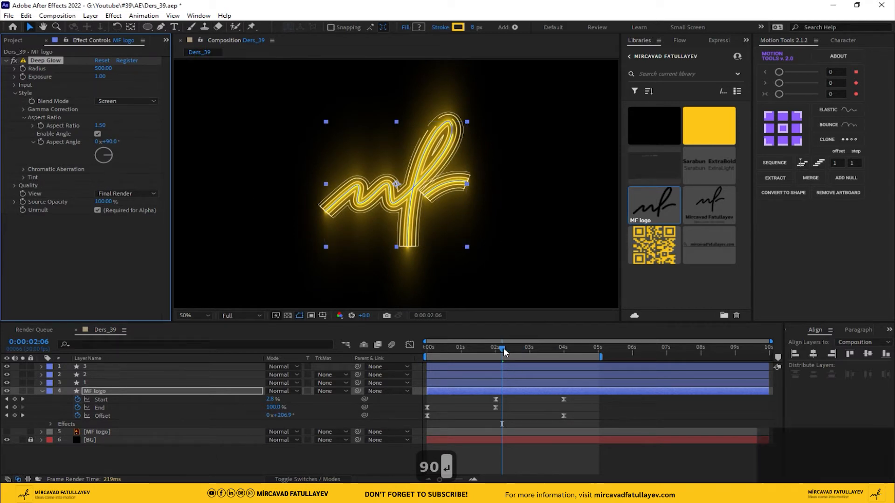
Enable Chromatic Aberration in the MF logo's Deep Glow, try a much stronger Amount, and reset the Amount to its default.
mouse_move(504, 348)
mouse_down()
mouse_move(416, 353)
mouse_move(499, 347)
mouse_up()
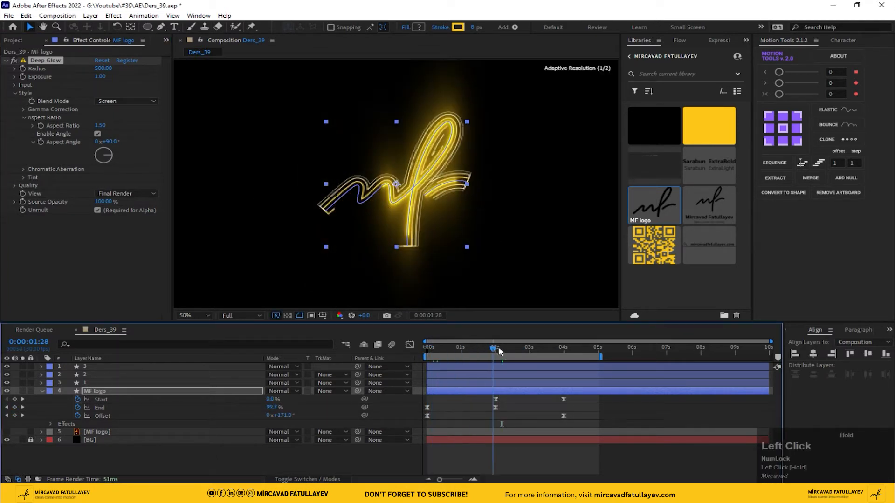
click(24, 169)
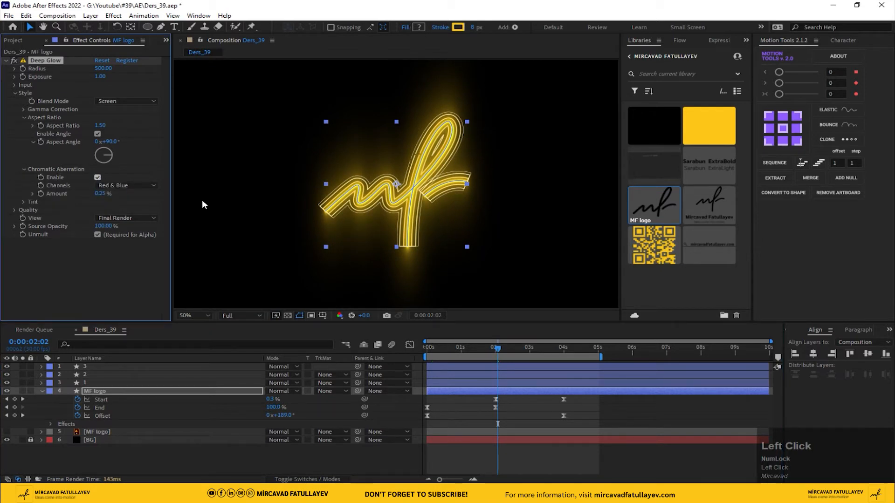
scroll(346, 208, up, 2)
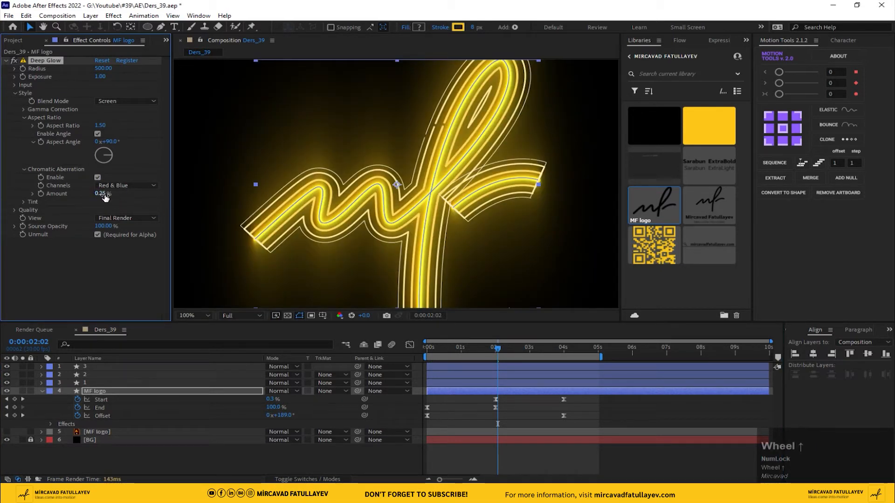
drag(104, 195, 245, 190)
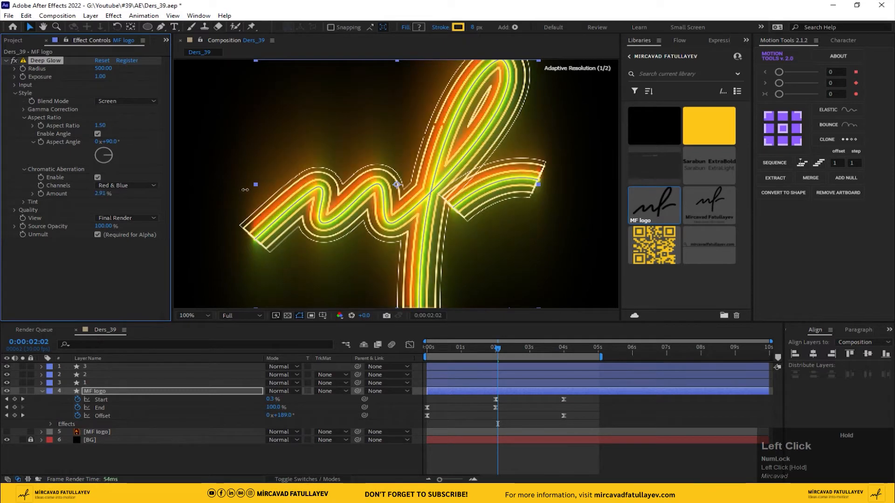
drag(341, 189, 121, 197)
right_click(100, 194)
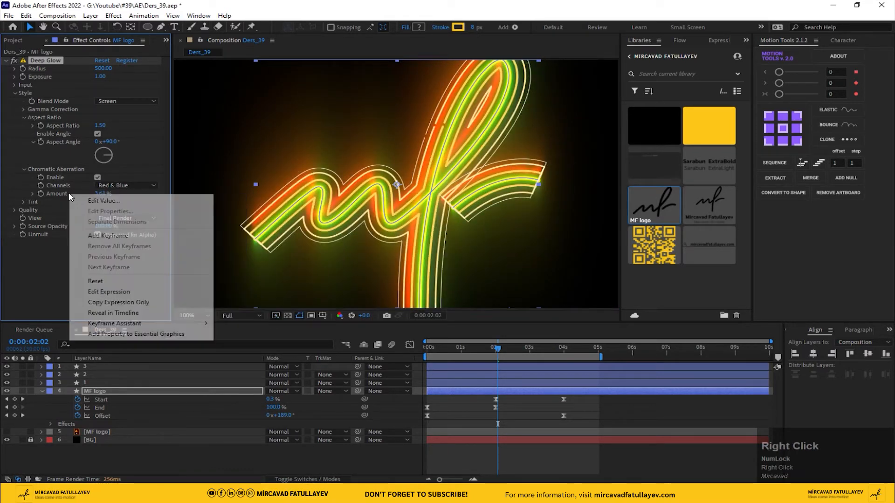
click(122, 281)
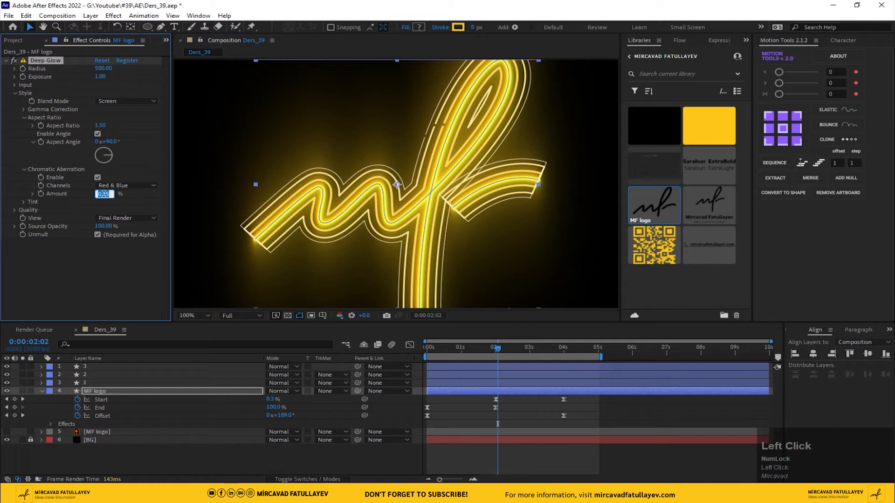
Set Deep Glow's Chromatic Aberration Amount to 0.50%.
key(Right)
key(shift+Left)
key(shift+Left)
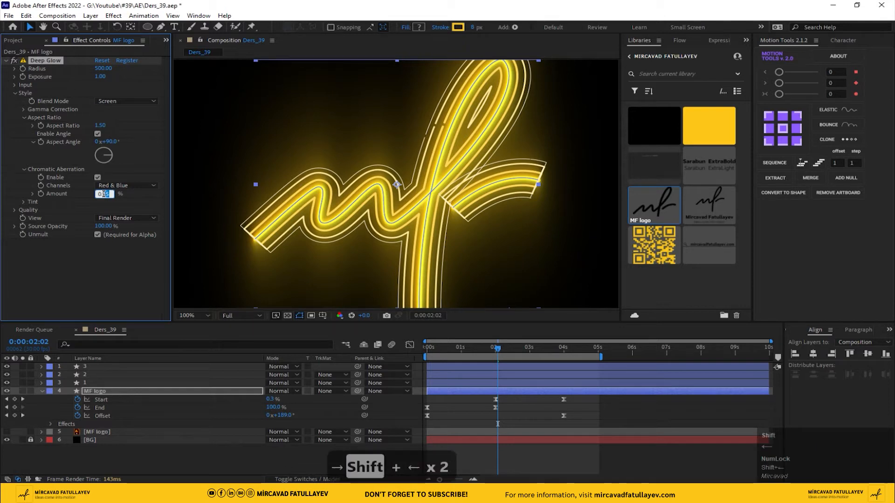
text(50)
key(Return)
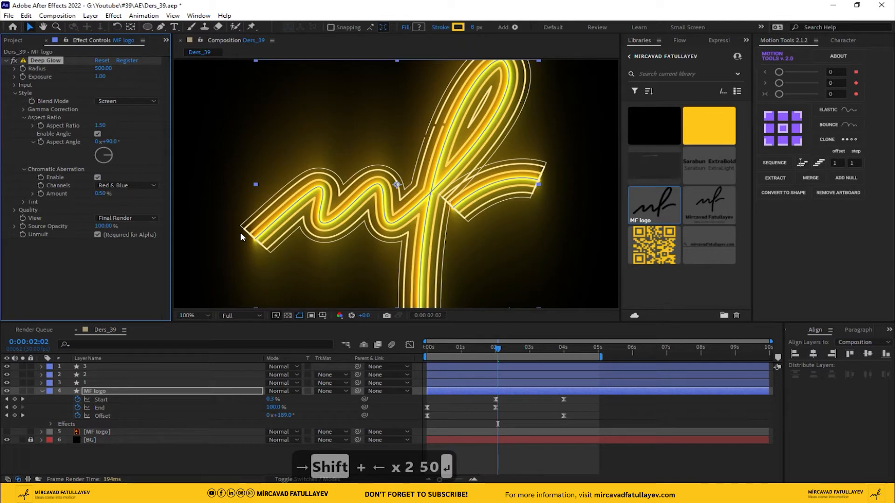
Enable Deep Glow's Tint and set its color to the library yellow #FDC617.
mouse_move(488, 348)
mouse_down()
mouse_move(435, 356)
mouse_move(481, 354)
mouse_up()
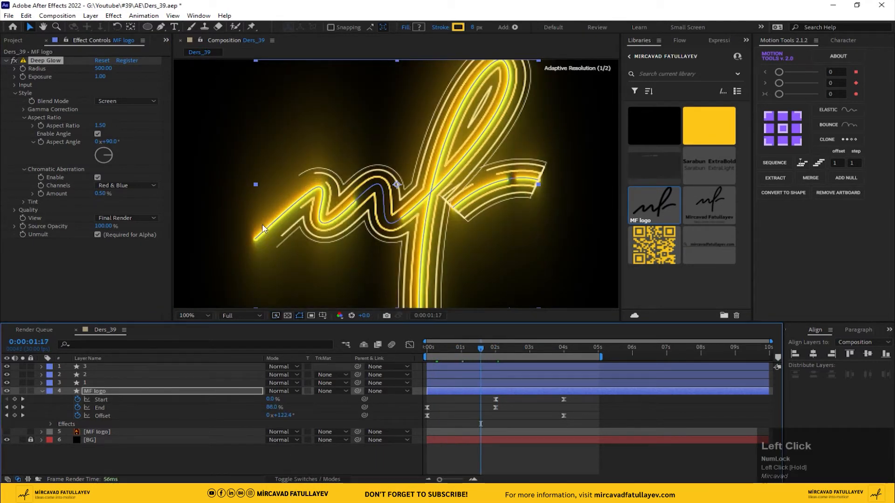
click(23, 202)
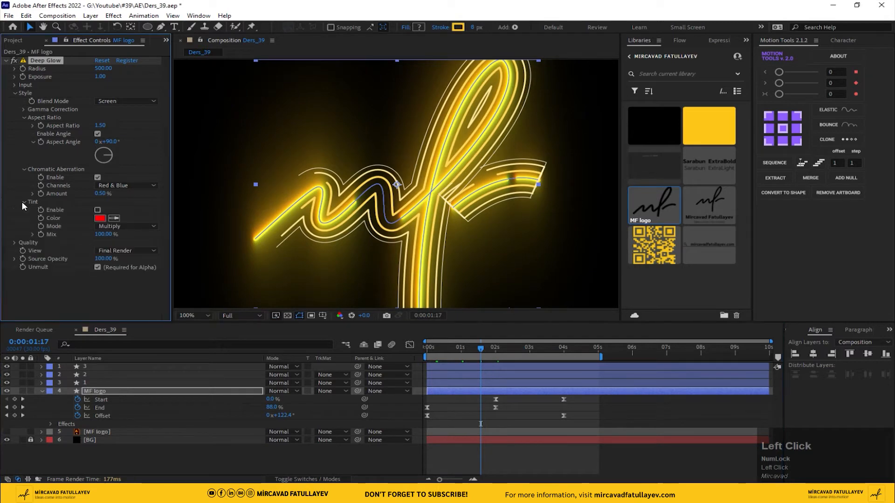
click(97, 210)
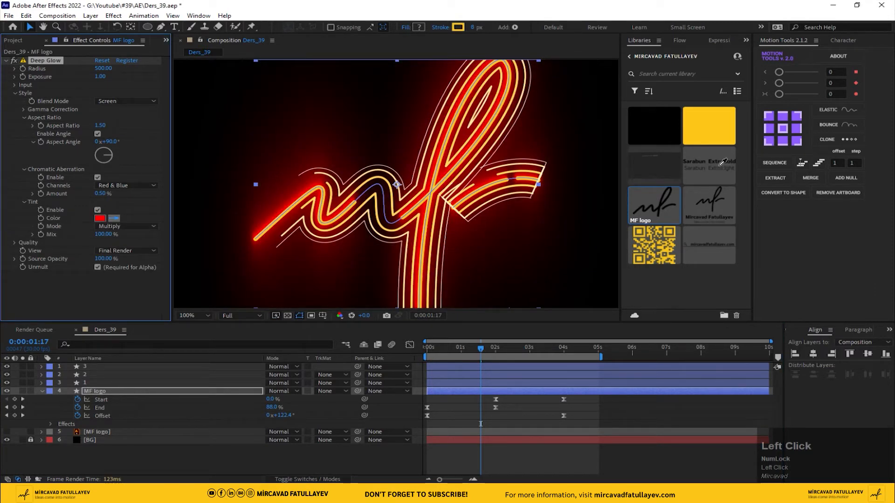
click(709, 127)
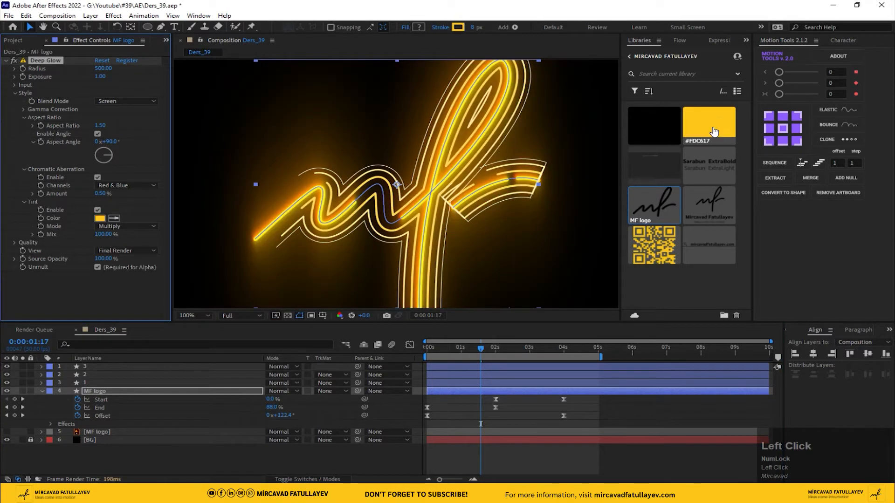
Change the MF logo layer's stroke color to white.
click(116, 392)
click(458, 27)
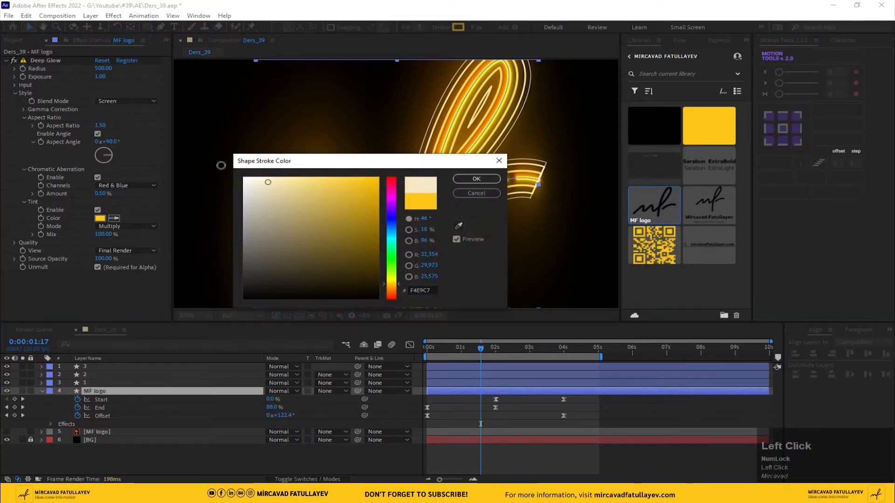
click(476, 179)
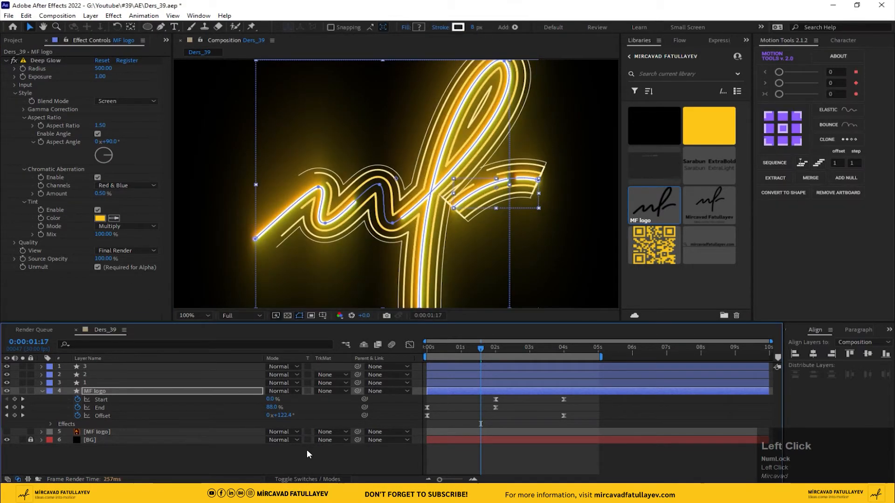
click(254, 452)
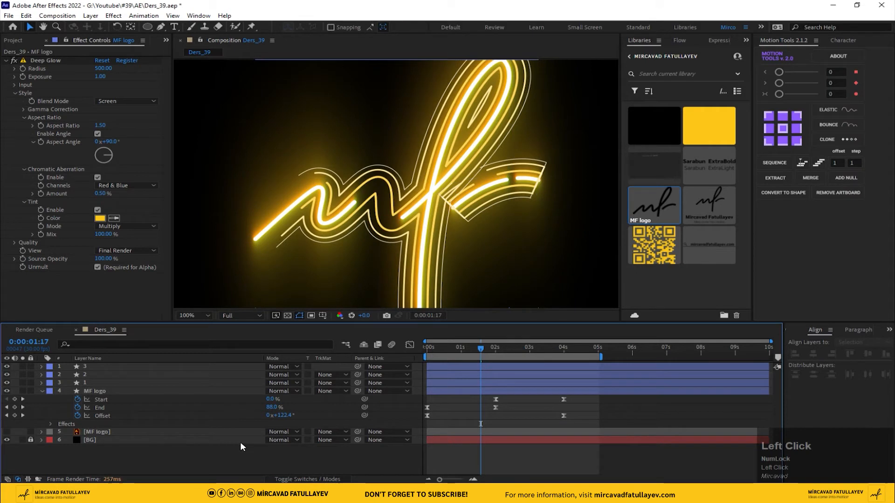
Try the Overlay and Soft Light tint modes for Deep Glow, and return to Multiply with Mix at 100%.
click(135, 225)
click(140, 246)
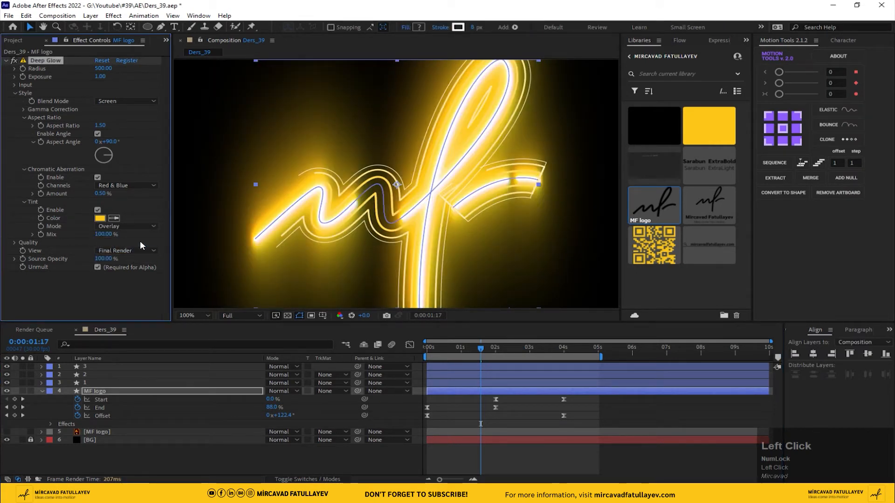
click(140, 226)
click(135, 255)
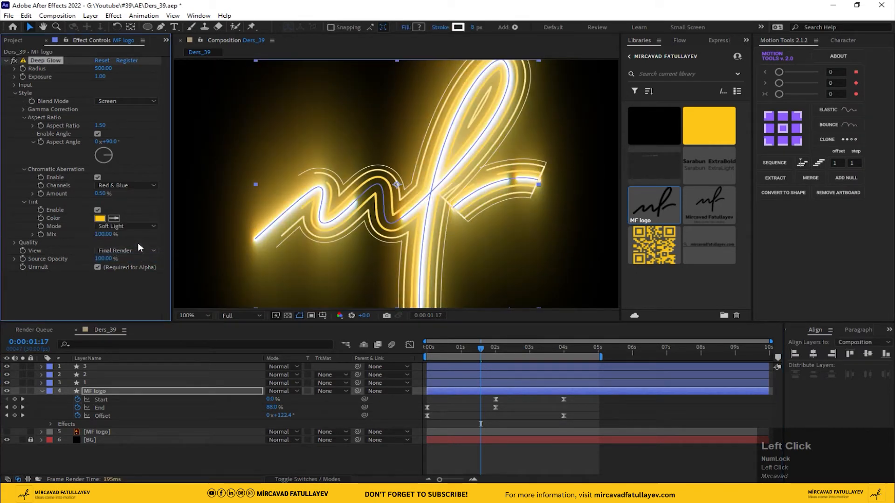
click(143, 225)
click(140, 237)
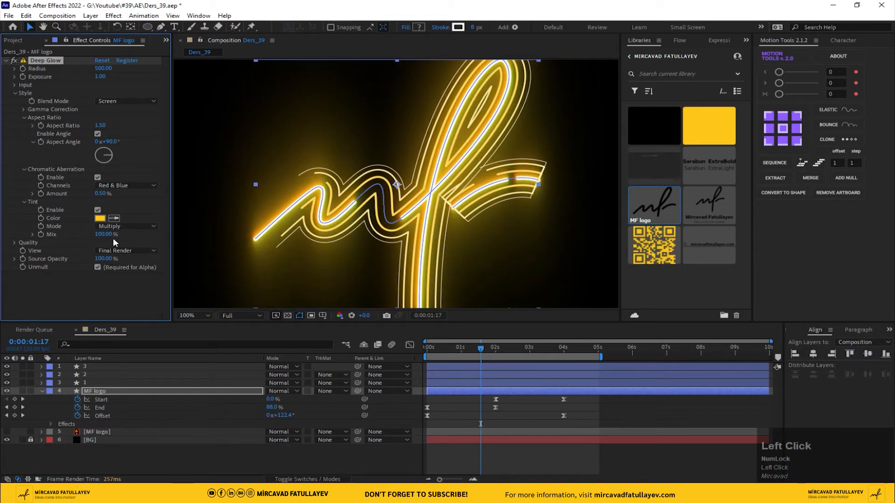
drag(103, 236, 179, 232)
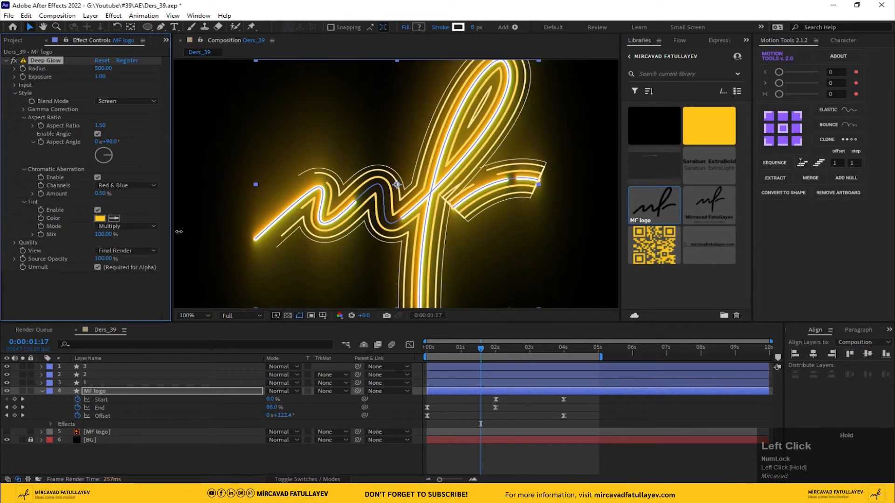
click(458, 27)
click(459, 226)
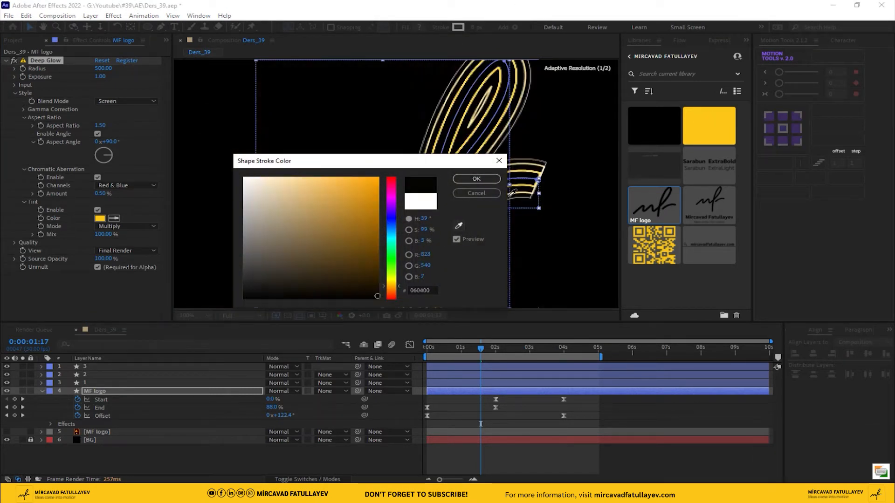
key(Escape)
click(476, 193)
Preview the logo animation with the tinted glow and return the playhead to 0:00:01:29.
scroll(385, 129, down, 2)
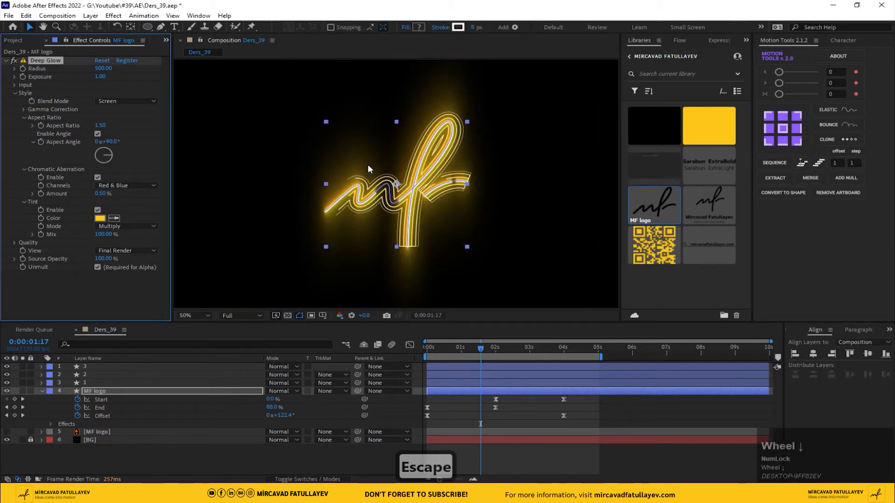
key(space)
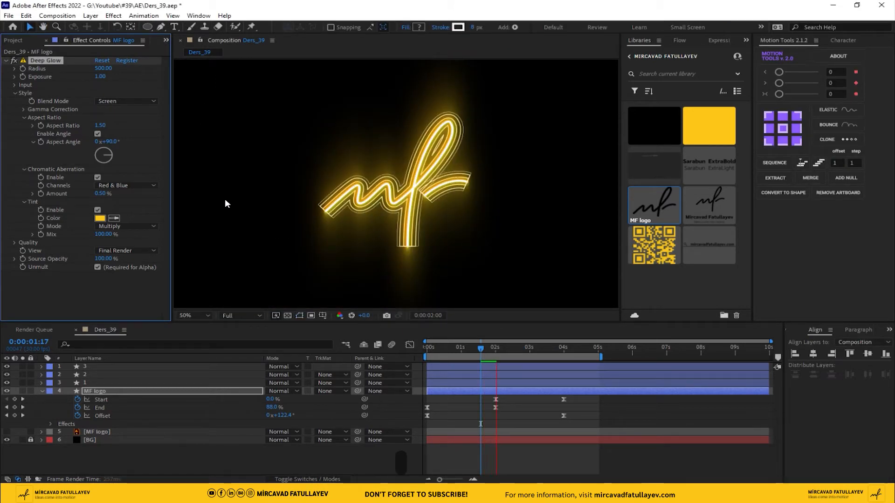
key(space)
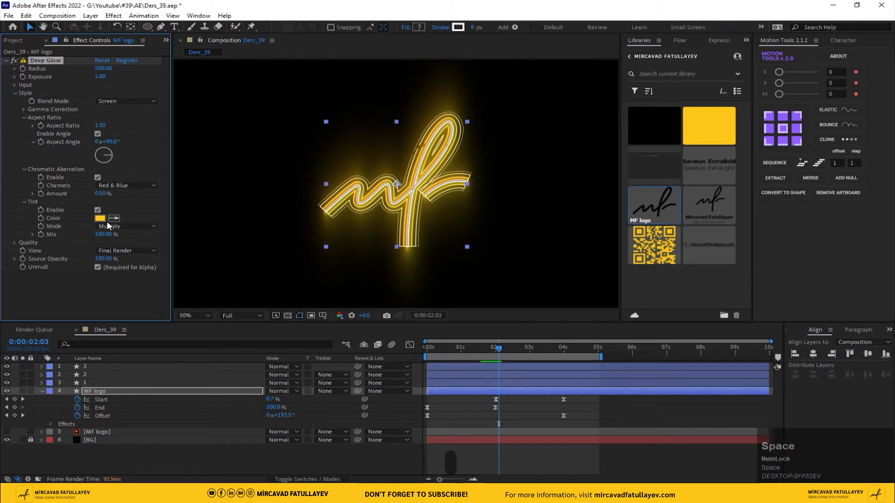
drag(499, 349, 494, 349)
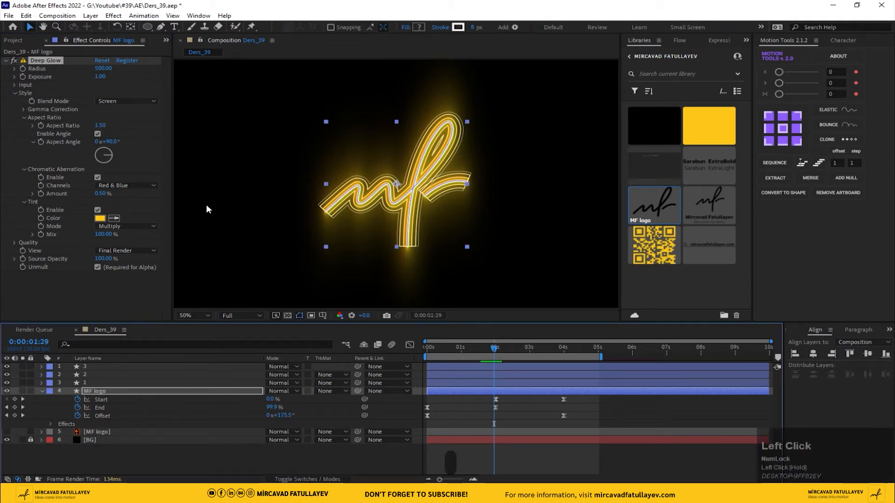
Try the library yellow #FDC617 as the MF logo layer's stroke color.
click(458, 27)
click(459, 225)
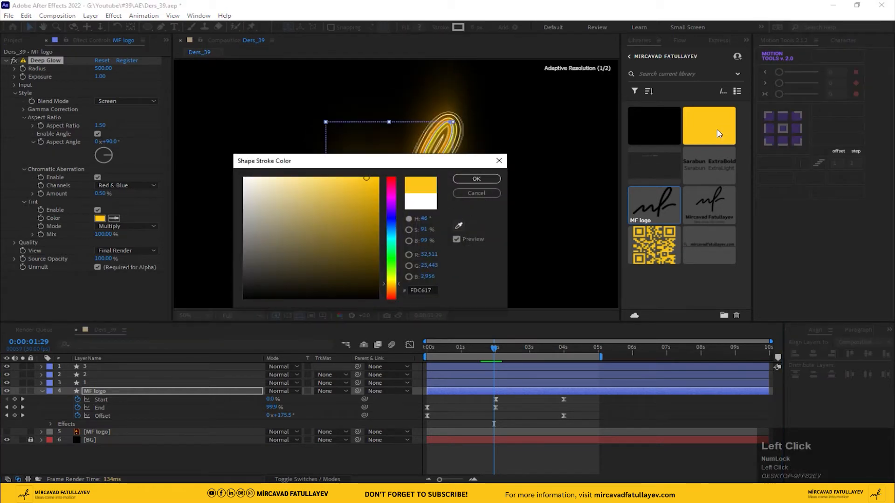
click(100, 218)
key(Return)
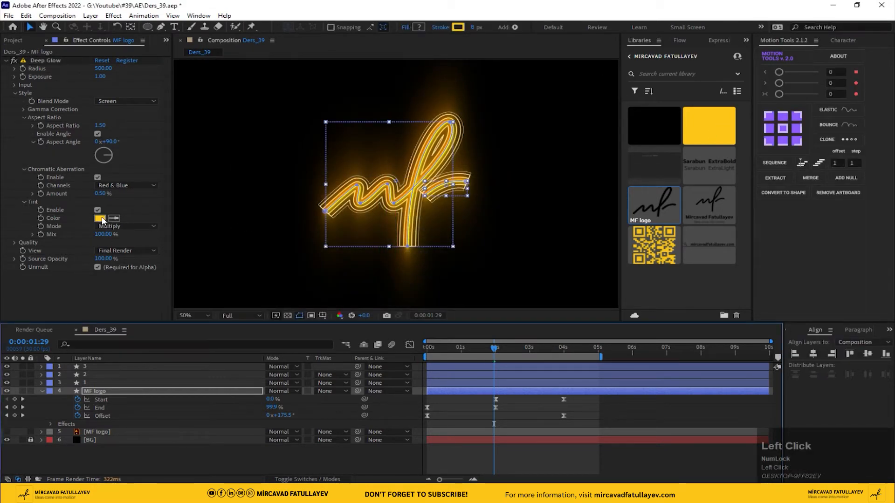
Try white as Deep Glow's Tint color and discard the change.
click(99, 219)
drag(252, 186, 176, 151)
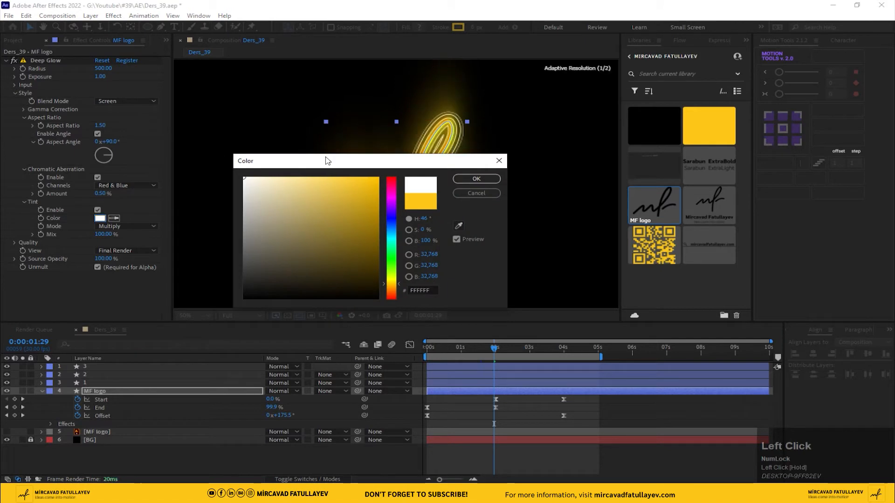
drag(362, 160, 574, 272)
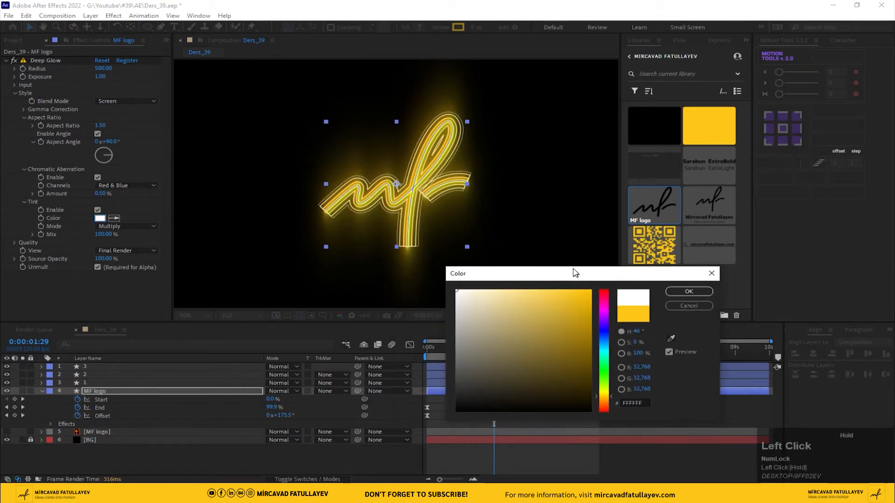
click(693, 306)
Set the MF logo layer's stroke color back to white, FFFFFF.
click(459, 27)
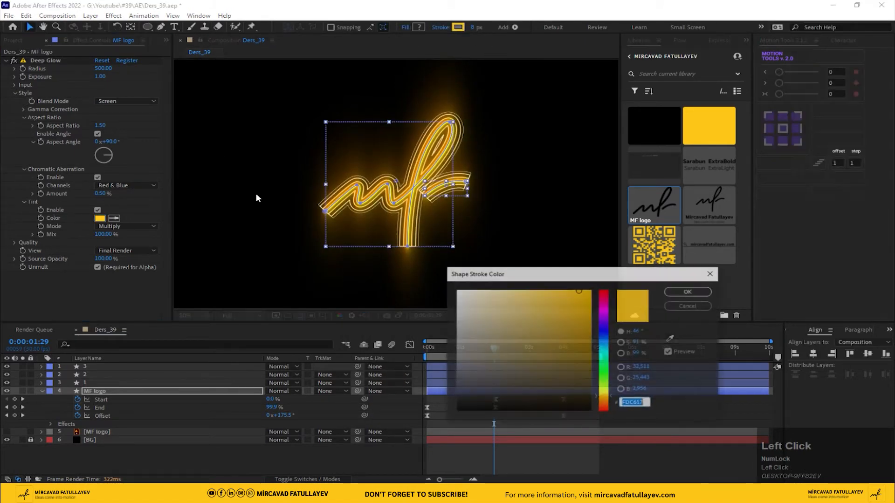
mouse_move(551, 326)
mouse_down()
mouse_move(523, 298)
mouse_move(335, 252)
mouse_up()
click(689, 291)
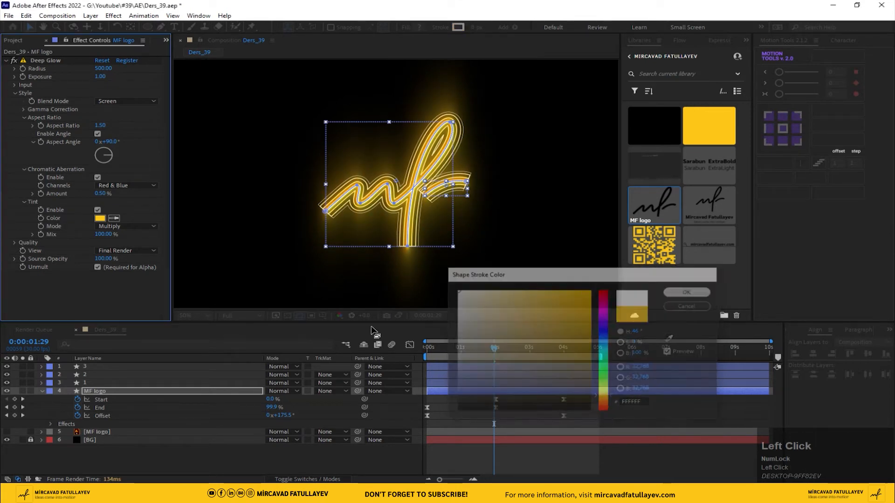
Look over Deep Glow's Quality settings on the MF logo layer.
click(85, 383)
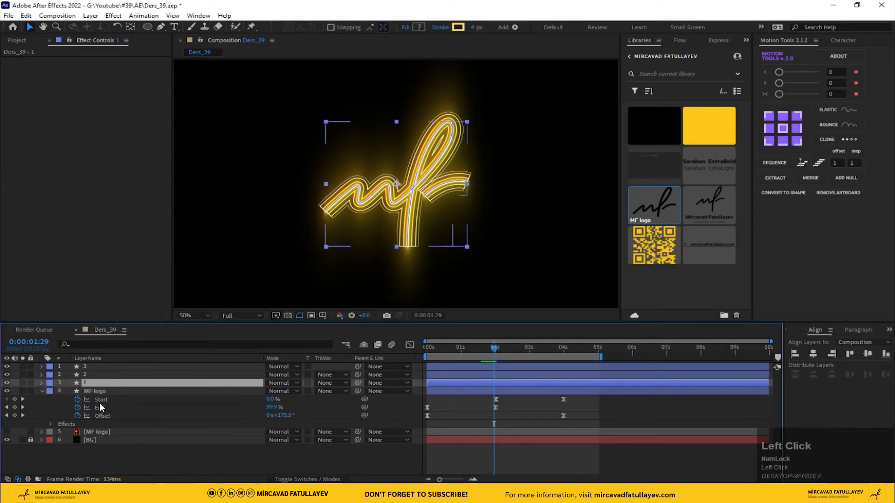
click(107, 392)
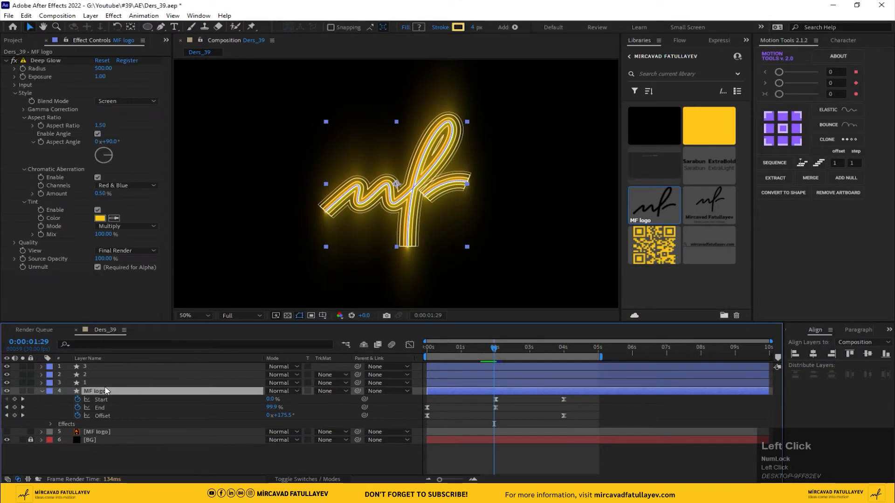
click(15, 243)
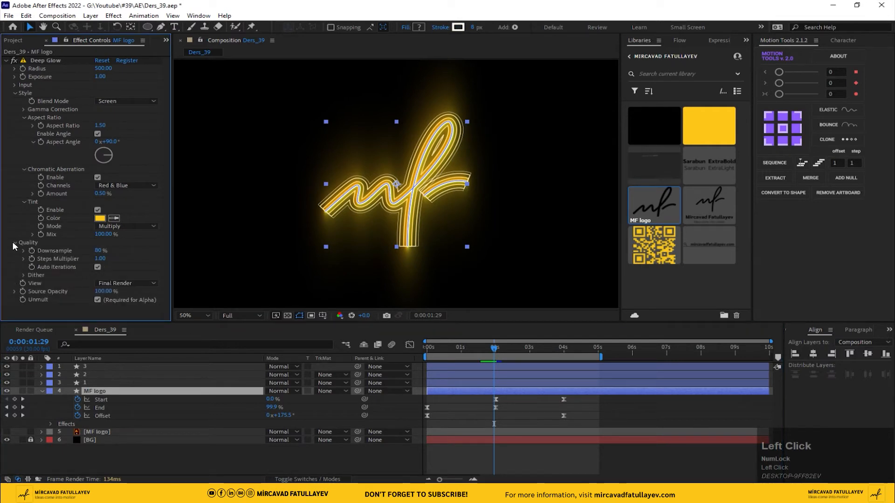
click(15, 243)
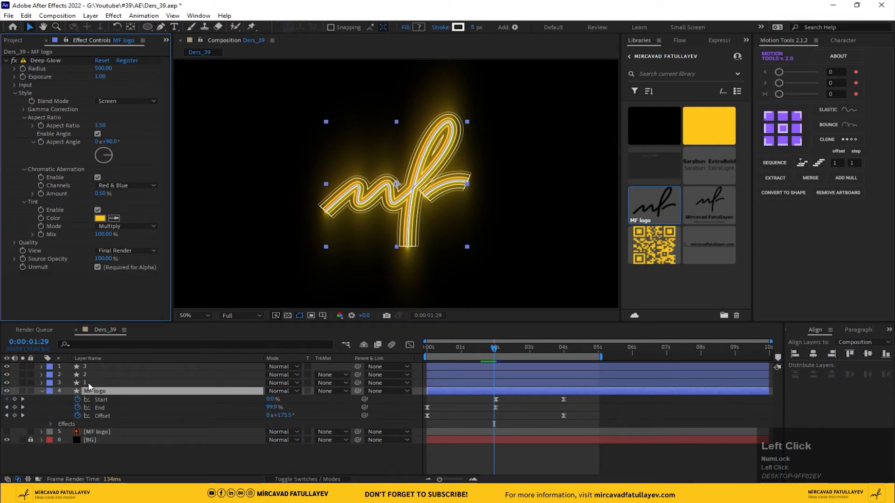
Apply the Deep Glow effect to shape layer 1.
click(117, 383)
scroll(347, 161, up, 2)
key(ctrl+space)
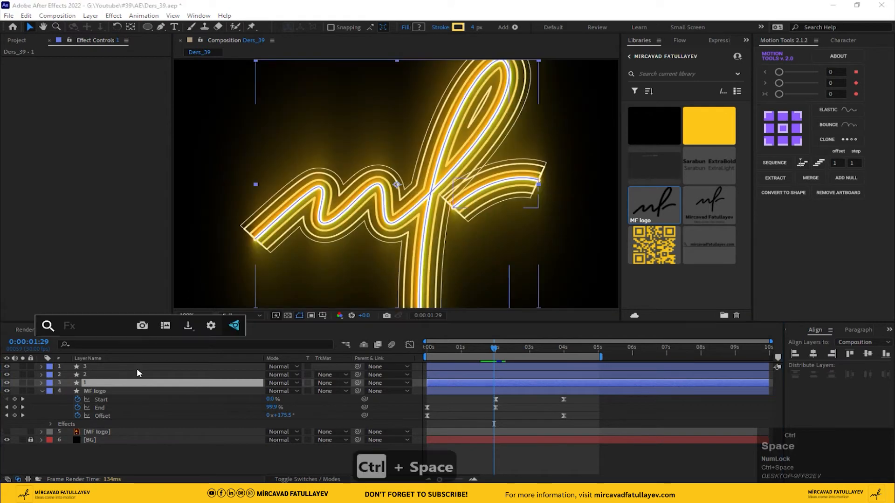
text(de)
click(102, 354)
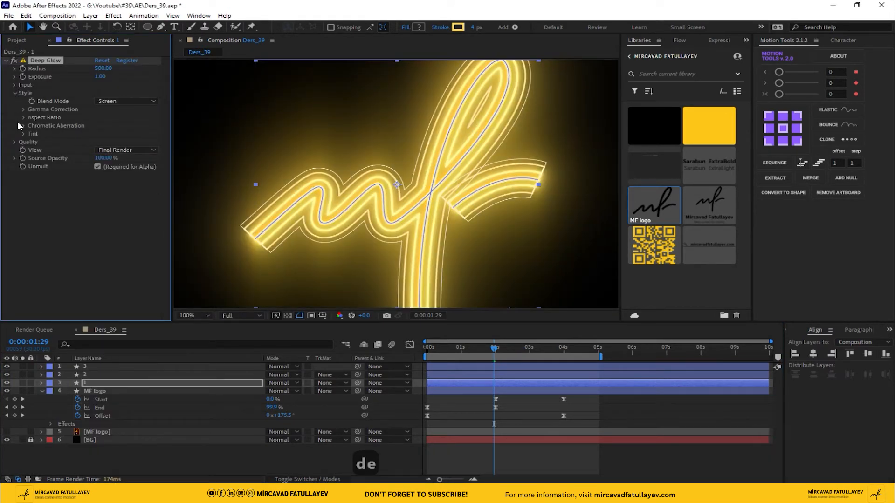
Enable Deep Glow's aspect angle on layer 1, with an angle of about 82° and an aspect ratio of about 1.91.
click(23, 116)
click(98, 133)
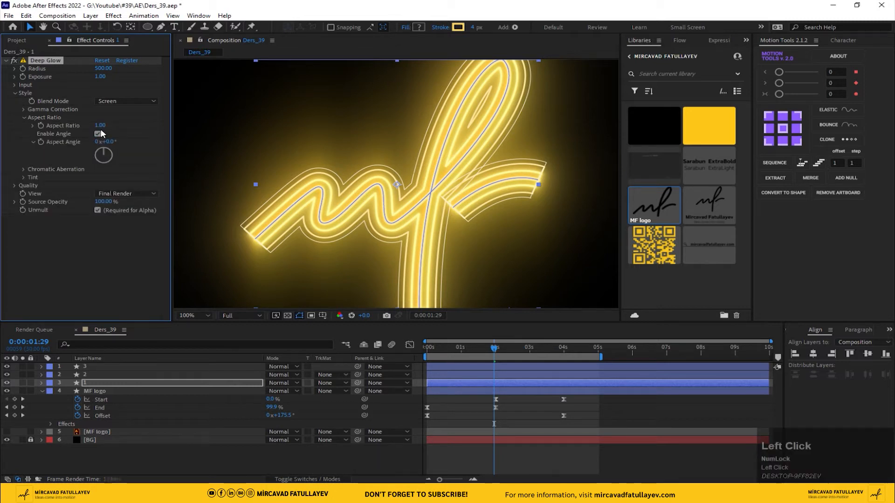
mouse_move(100, 126)
mouse_down()
mouse_move(152, 121)
mouse_move(100, 125)
mouse_move(112, 152)
mouse_move(412, 176)
mouse_up()
text(2)
key(Return)
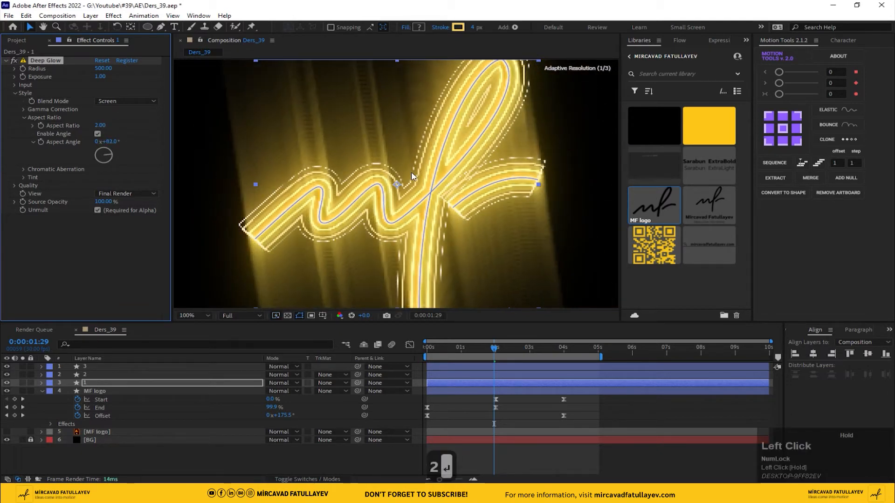
scroll(412, 177, down, 2)
drag(100, 125, 92, 125)
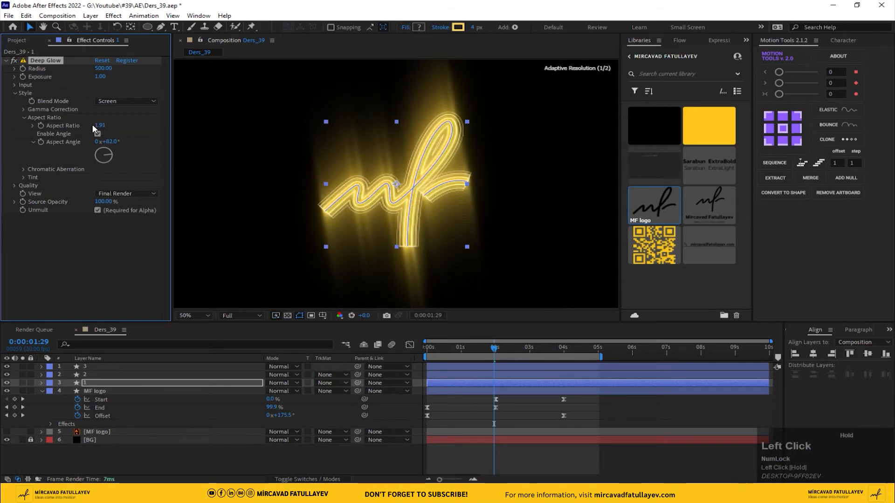
Try chromatic aberration in layer 1's Deep Glow with the aspect angle at 45°, and switch the aberration back off.
click(23, 170)
click(97, 177)
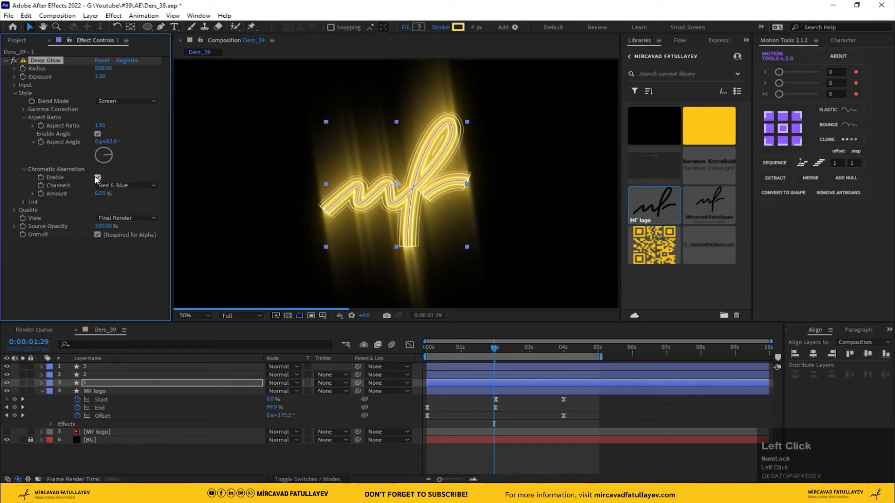
drag(113, 142, 92, 178)
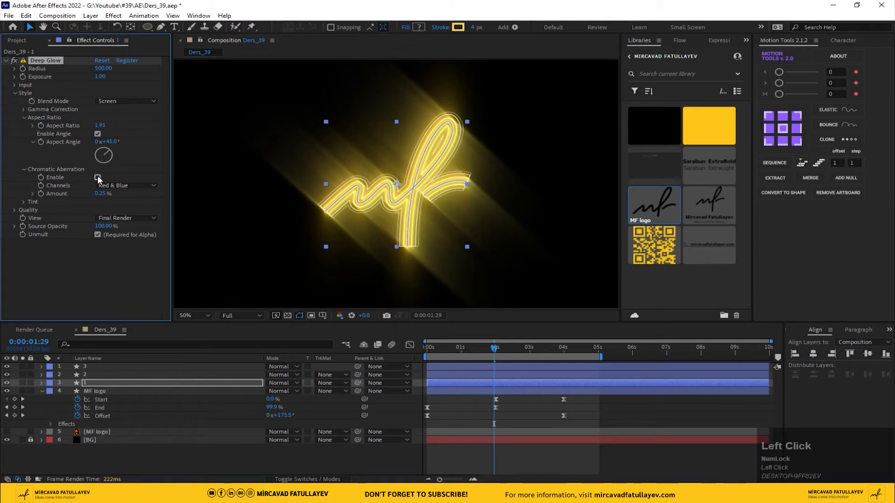
click(97, 177)
scroll(394, 166, up, 1)
scroll(394, 166, down, 1)
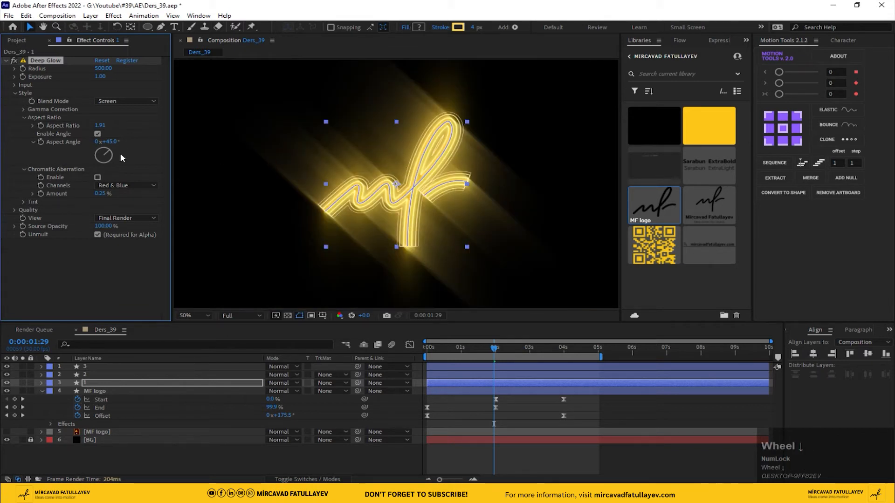
Try an aspect angle of about 12° and an aspect ratio of 1, raised to about 1.19, in layer 1's Deep Glow.
drag(106, 142, 96, 142)
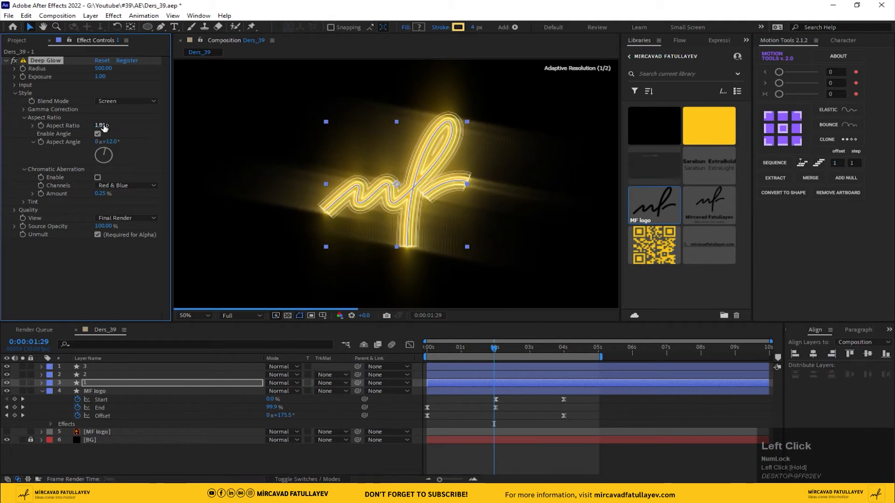
click(103, 125)
text(1)
key(Return)
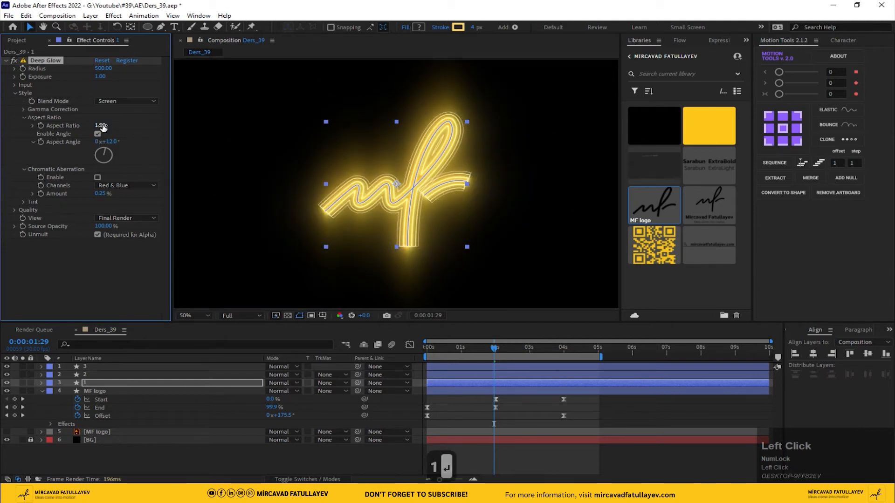
drag(102, 127, 111, 127)
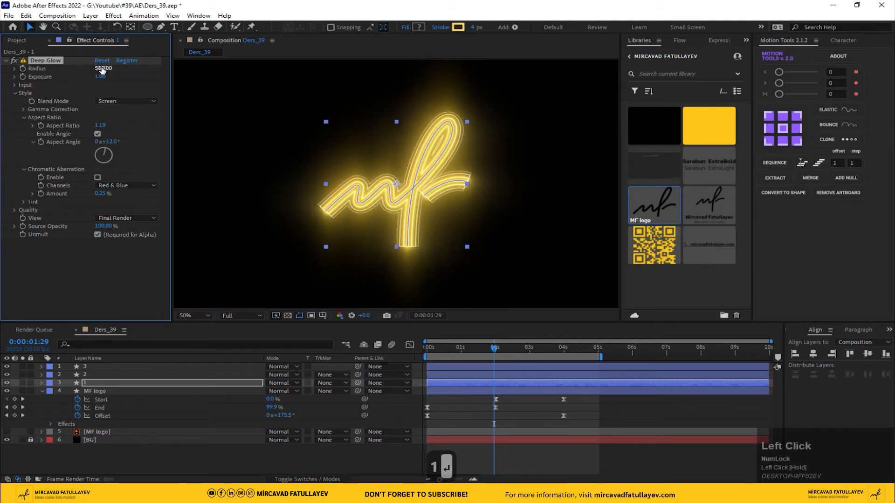
Reduce layer 1's Deep Glow radius to about 316 and, with the layer soloed, set its exposure to 0.50.
drag(102, 69, 2, 66)
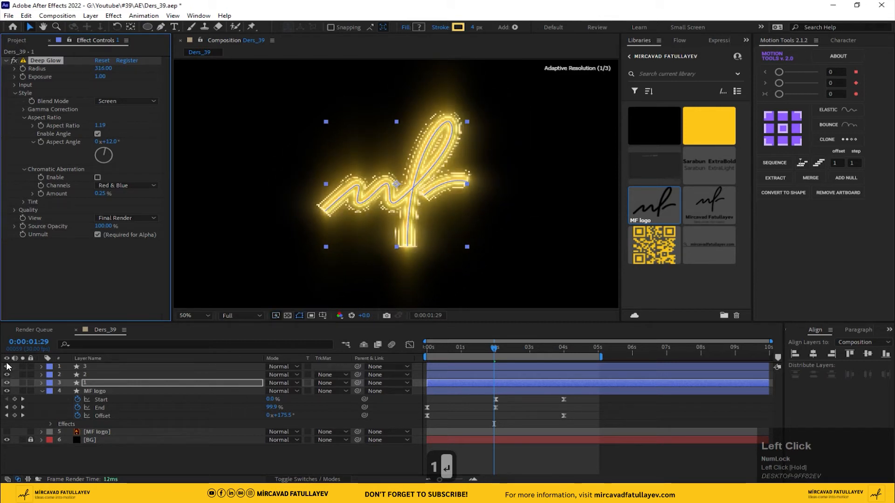
click(22, 383)
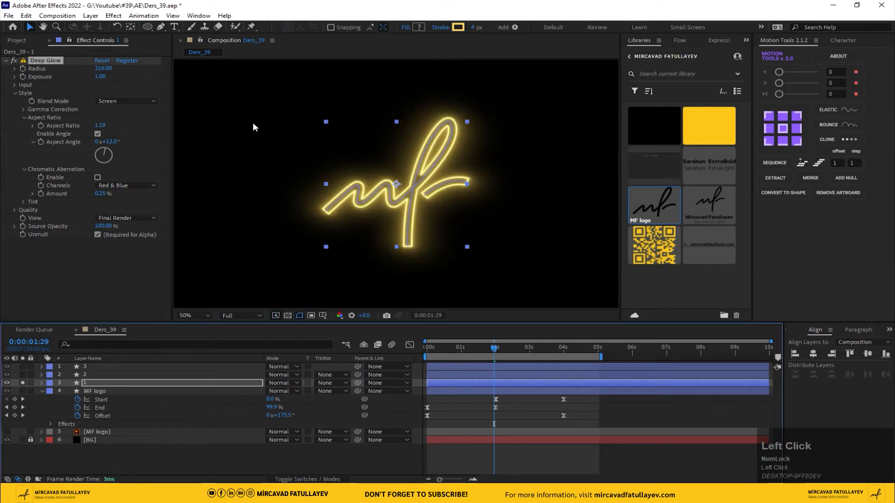
drag(100, 77, 54, 76)
click(103, 76)
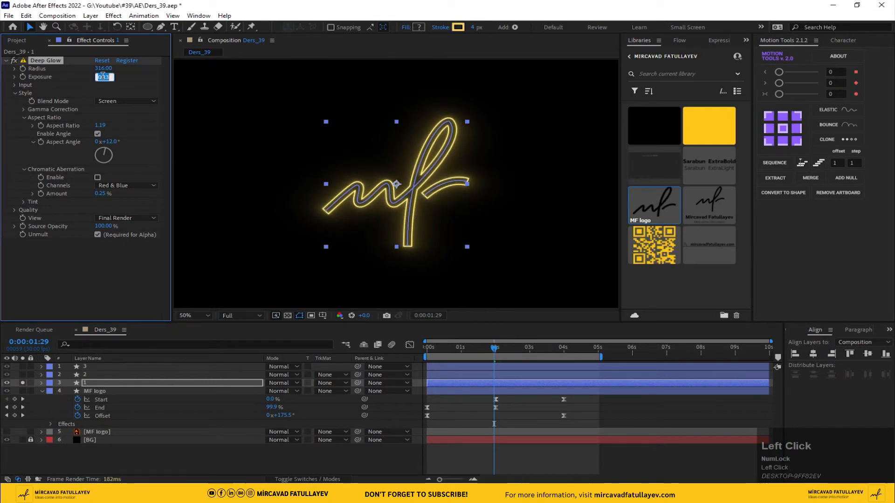
text(5)
key(Return)
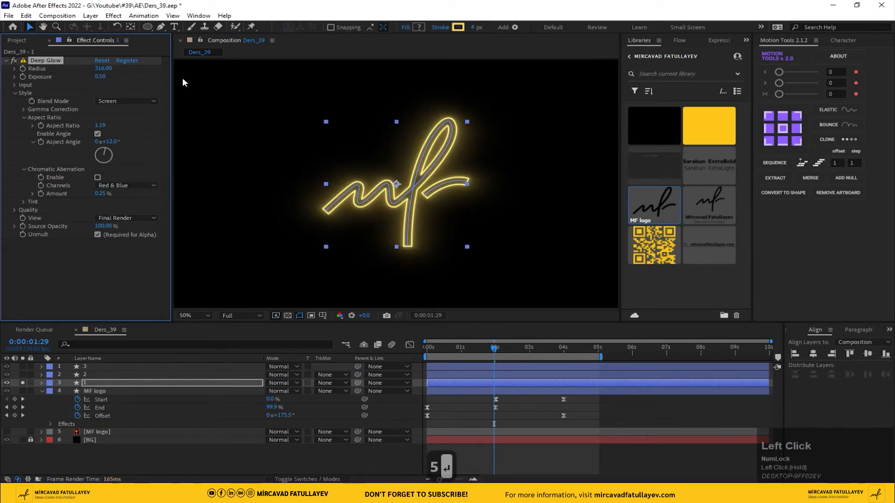
Set layer 1's Deep Glow aspect angle to about 72° and aspect ratio to 1.5, leaving chromatic aberration off.
mouse_move(106, 141)
mouse_down()
mouse_move(141, 135)
mouse_move(108, 123)
mouse_move(123, 130)
mouse_up()
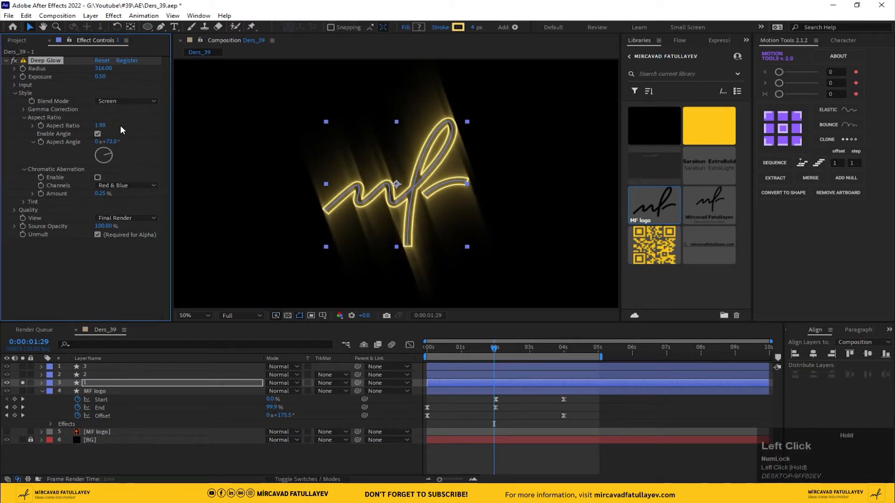
text(1.5)
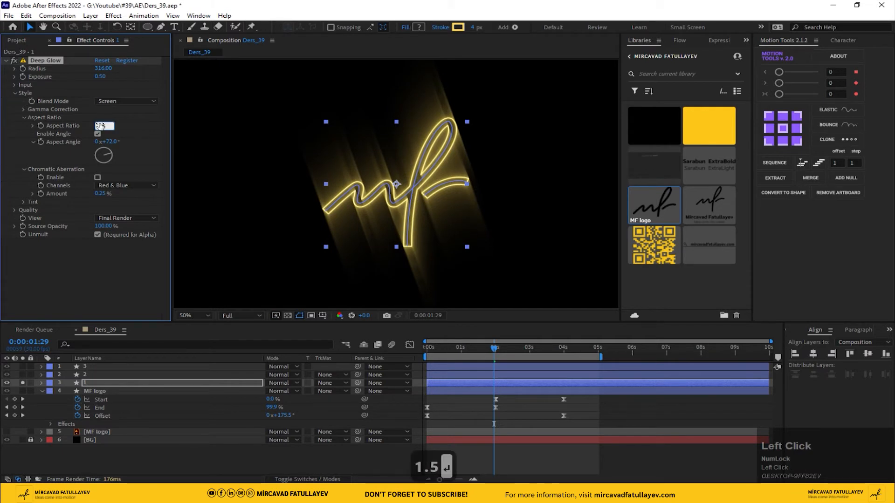
key(Return)
click(97, 177)
Copy the Deep Glow effect from layer 1 to layers 2 and 3, and unsolo layer 1.
key(ctrl+c)
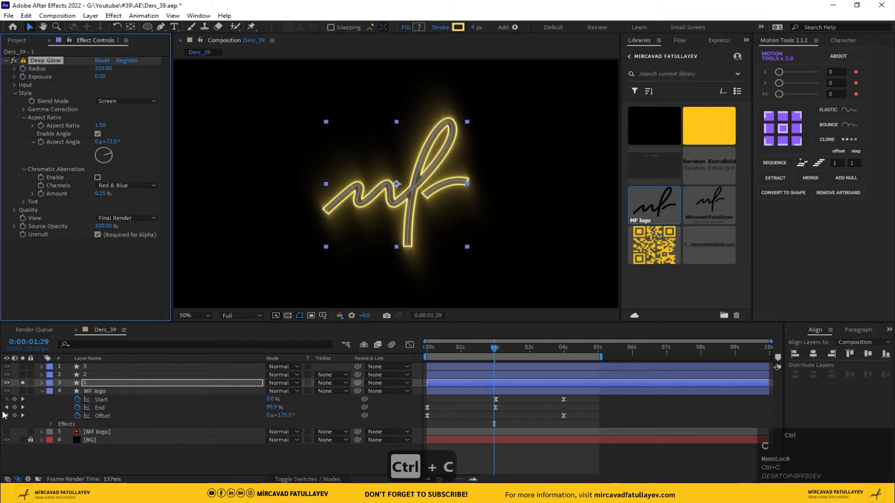
click(22, 382)
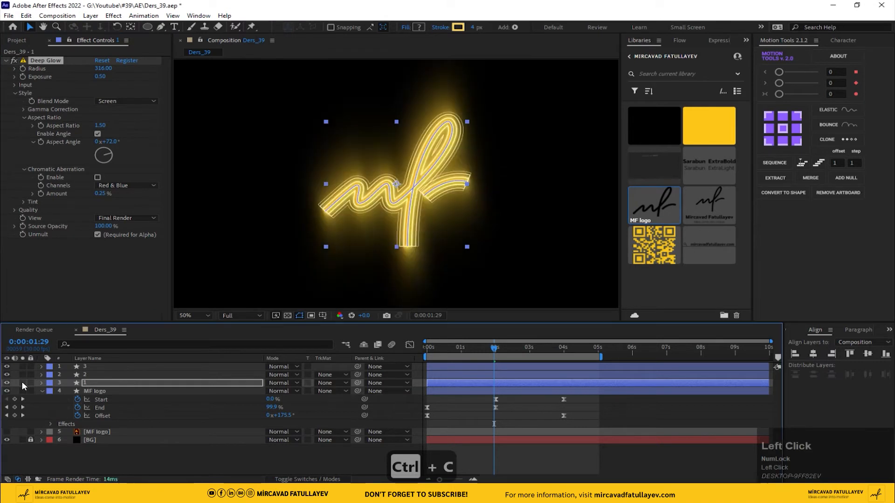
click(95, 375)
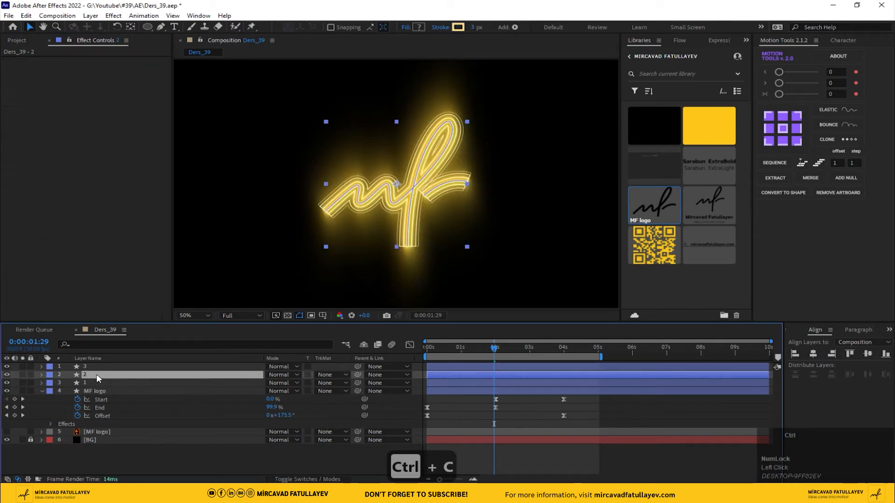
key(ctrl+v)
scroll(369, 185, up, 2)
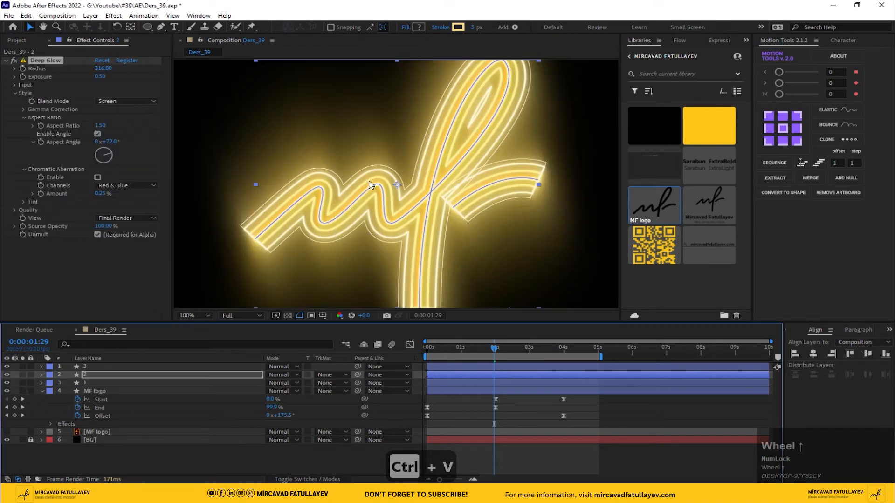
click(91, 367)
key(ctrl+v)
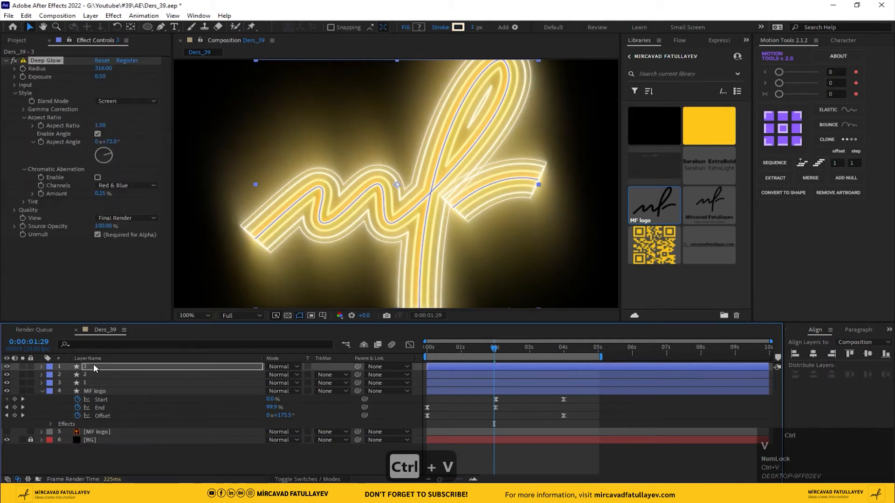
Set layer 3's opacity to 40%.
scroll(330, 169, down, 3)
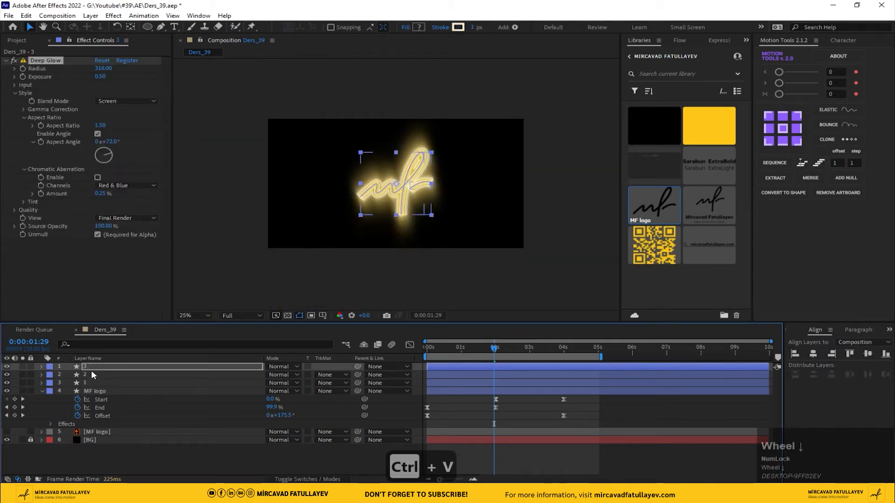
key(t)
click(270, 375)
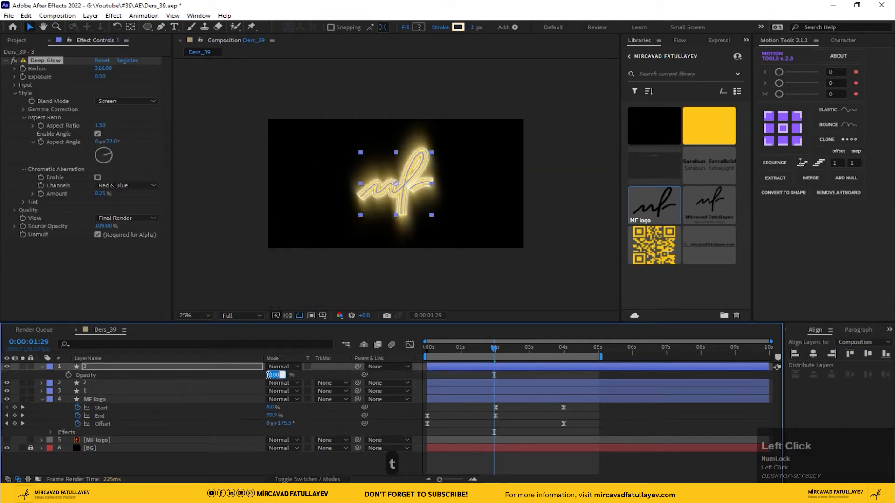
text(40)
key(Return)
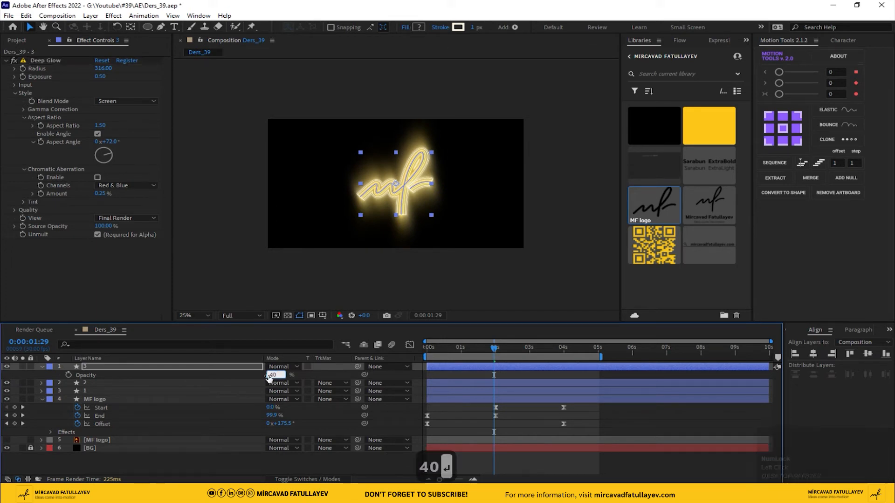
Set layer 2's opacity to 60%.
scroll(421, 212, up, 2)
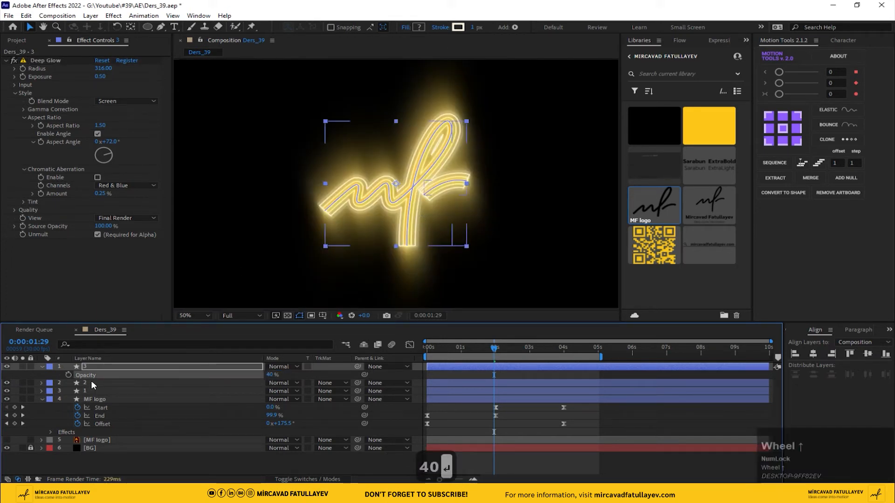
click(92, 383)
key(t)
click(272, 391)
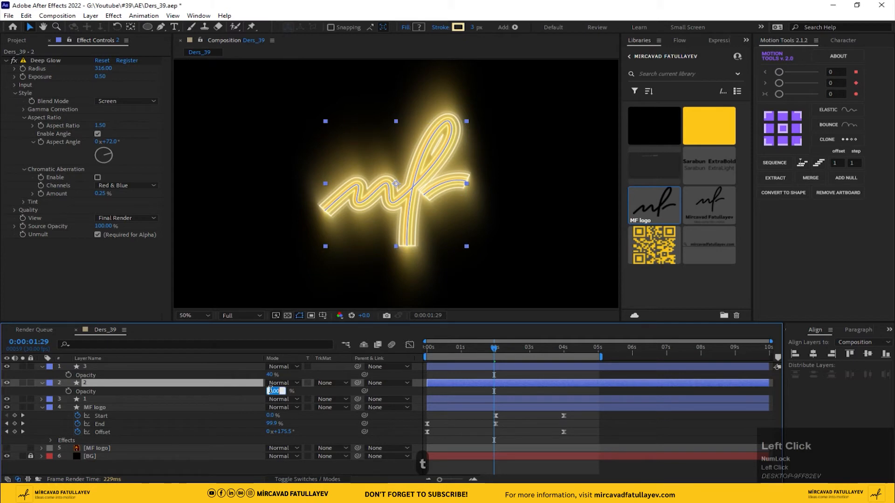
text(60)
key(Return)
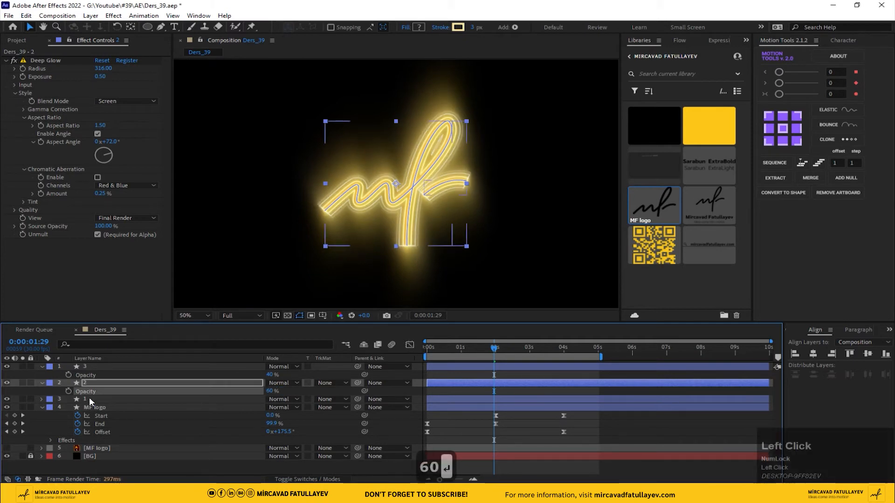
Set layer 1's opacity to 80% and deselect the layer.
click(90, 400)
key(t)
click(271, 407)
text(80)
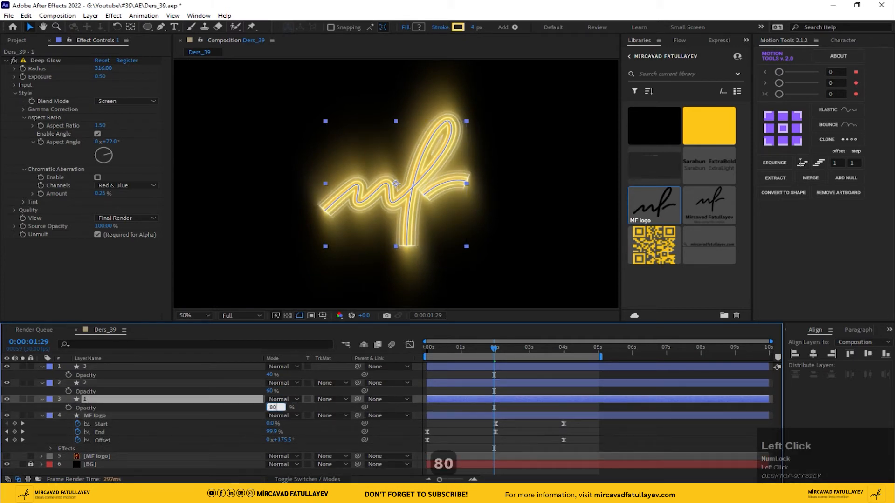
key(Return)
click(329, 404)
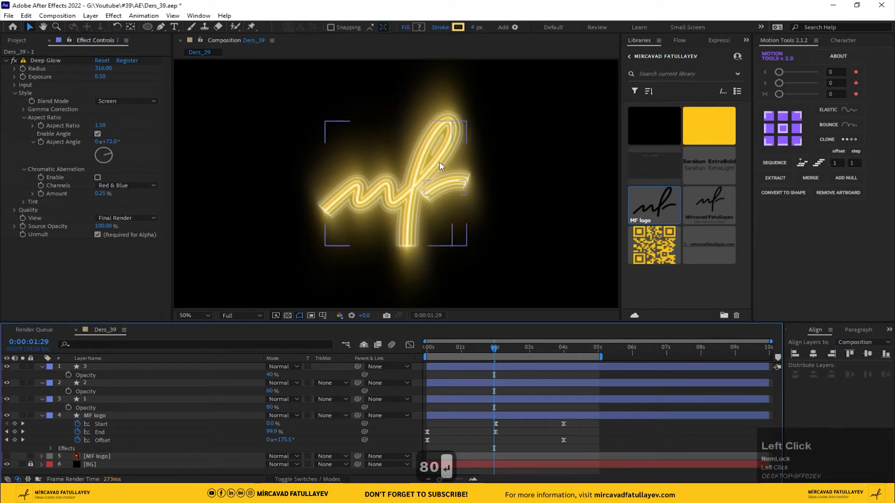
scroll(362, 198, up, 2)
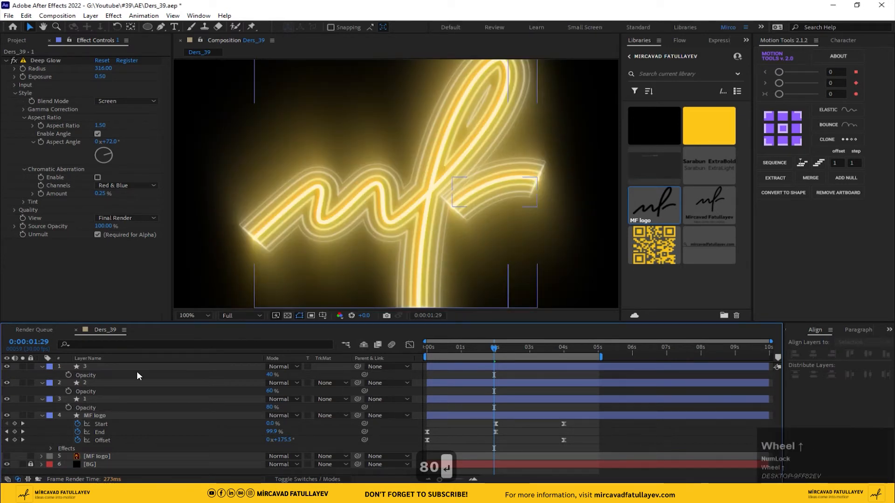
Reset the chromatic aberration amount in the MF logo layer's Deep Glow and set it to 1%.
click(91, 416)
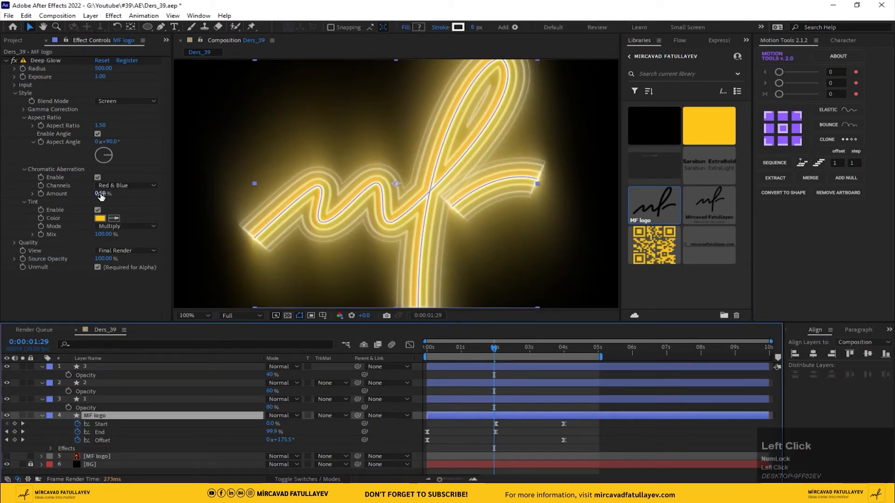
drag(101, 196, 77, 193)
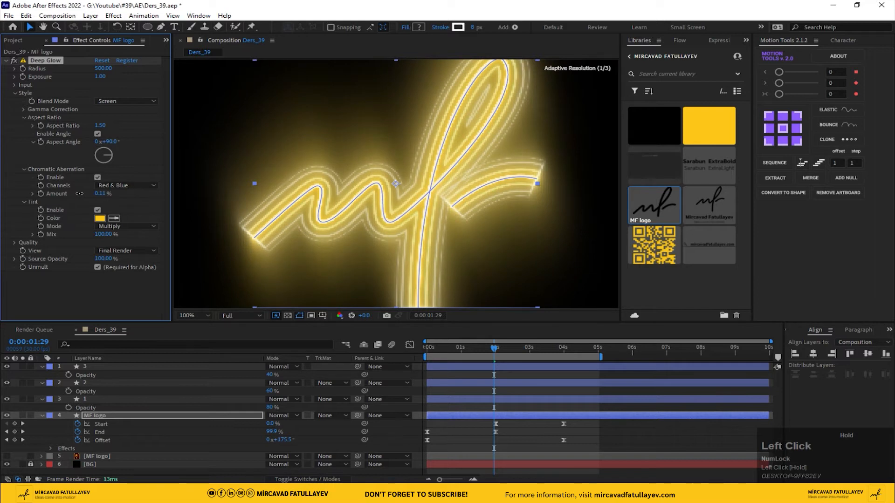
right_click(79, 194)
click(80, 282)
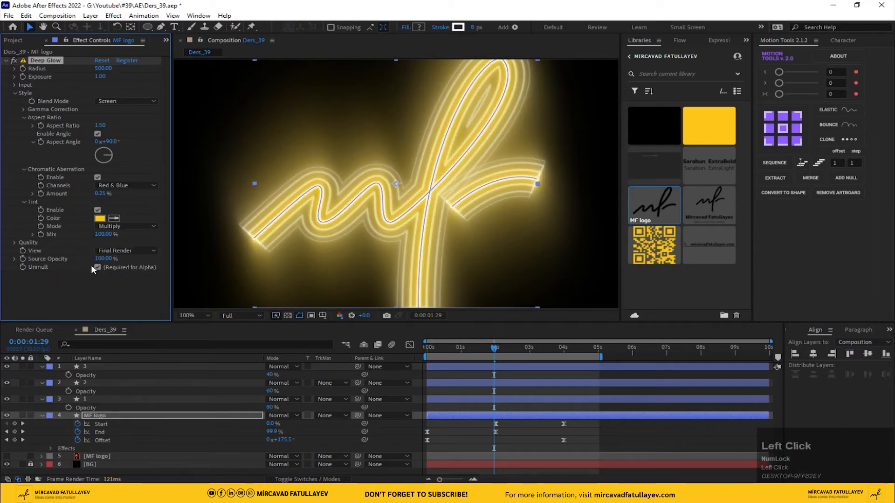
text(1)
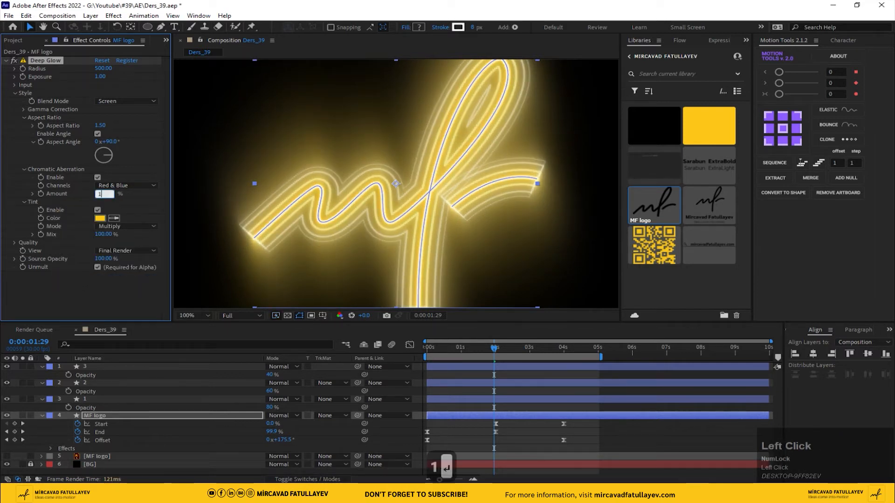
Undo the last chromatic aberration amount change and try the Red & Green and Green & Blue channel options in Deep Glow.
key(ctrl+z)
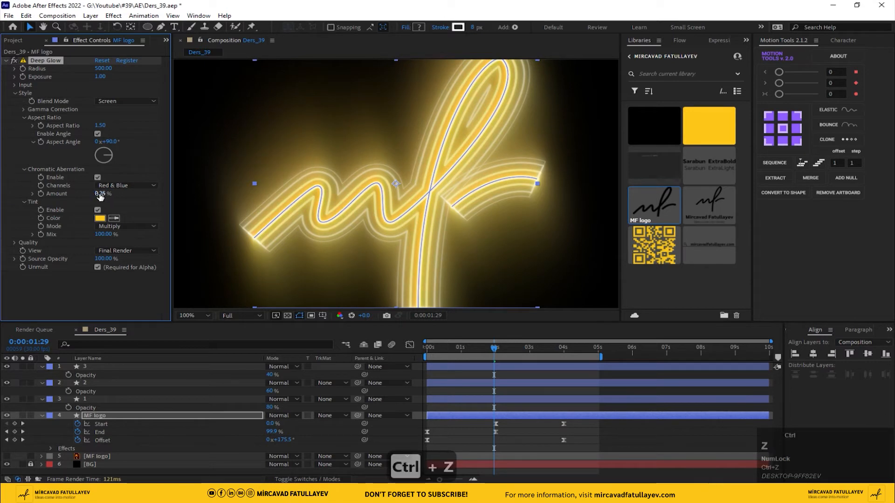
click(101, 192)
click(120, 187)
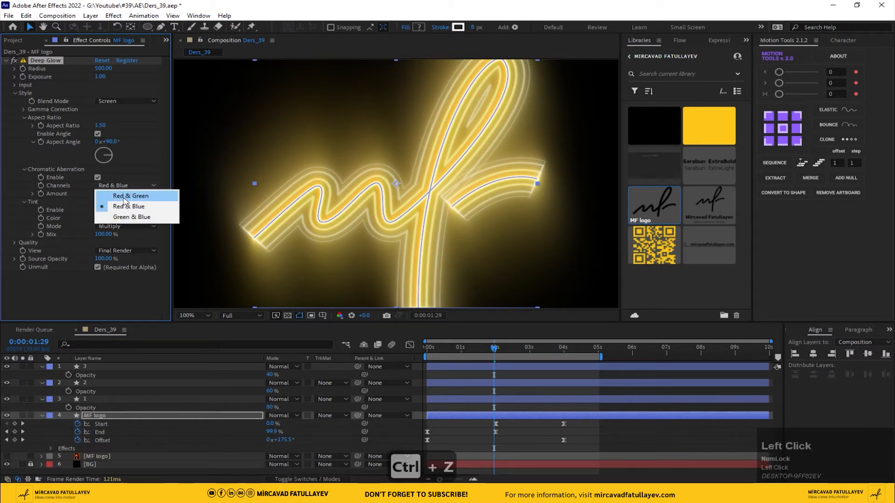
click(123, 196)
click(124, 186)
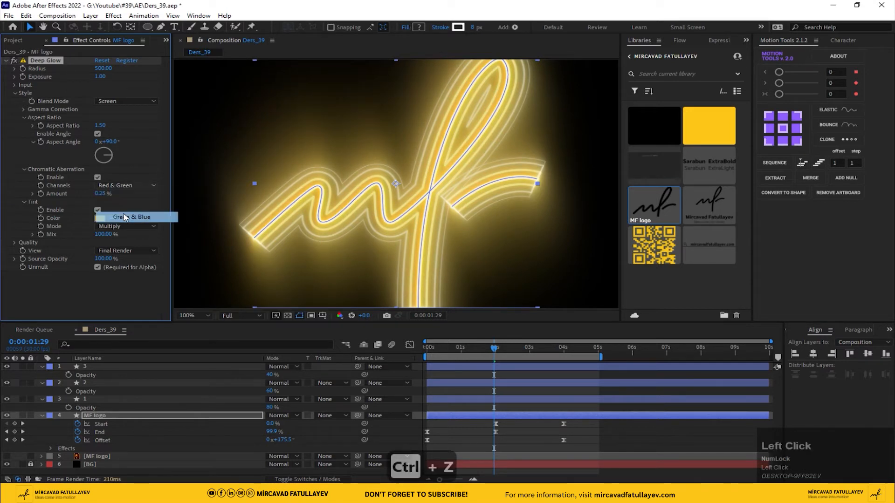
click(123, 217)
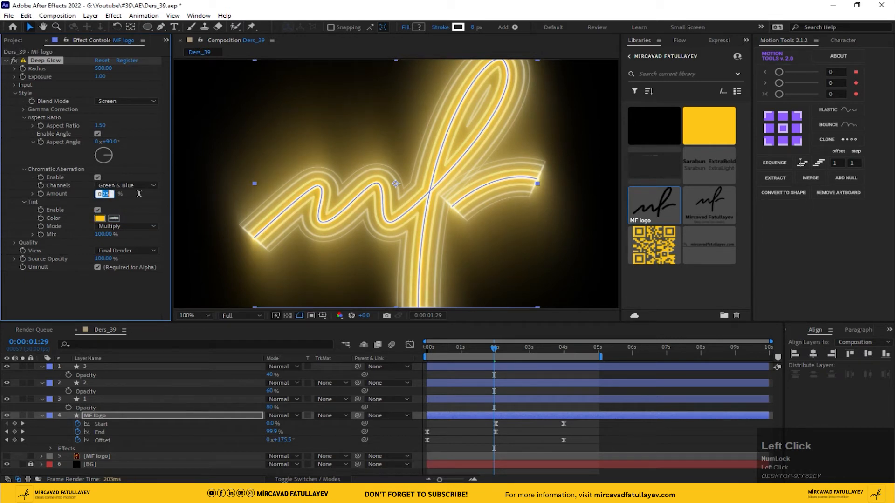
Set the chromatic aberration amount to 0.5%, compare the Red & Green channels, and choose Red & Blue.
text(0.5)
key(Return)
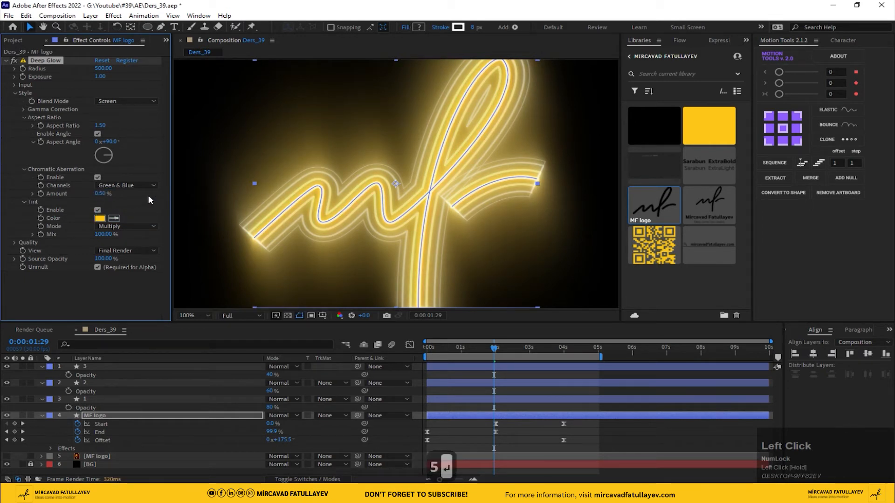
click(144, 186)
click(158, 197)
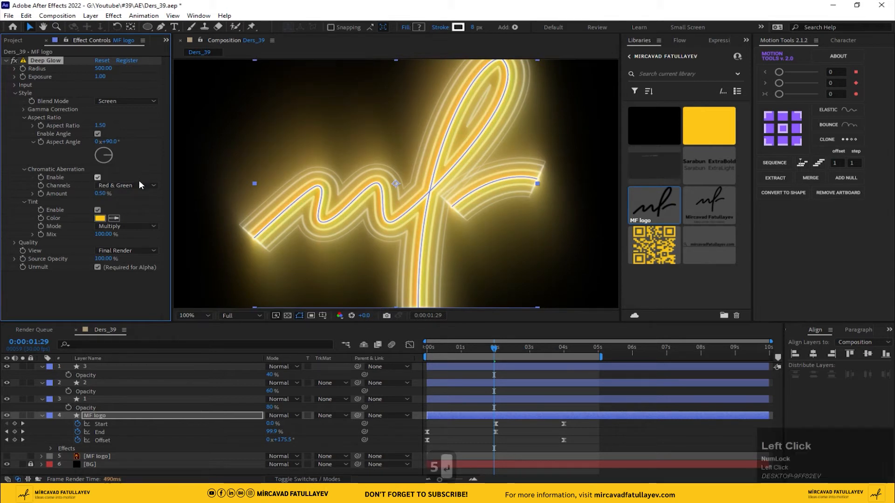
click(139, 183)
click(137, 209)
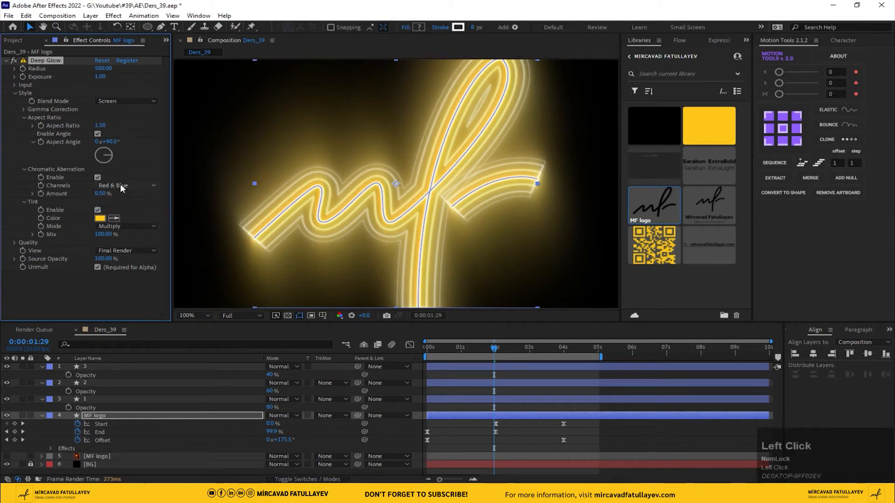
Fit the composition in the viewer at up to 100% and preview the logo animation from the first frame.
click(421, 159)
scroll(421, 159, down, 2)
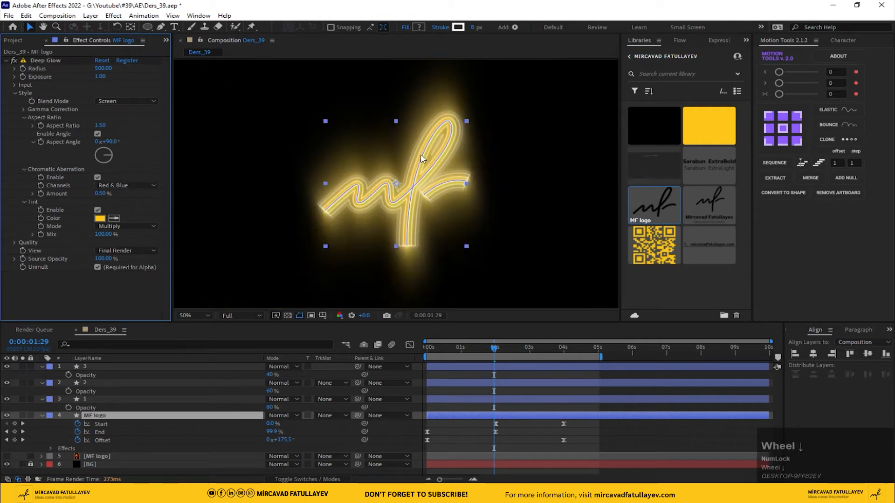
drag(468, 348, 197, 365)
click(188, 317)
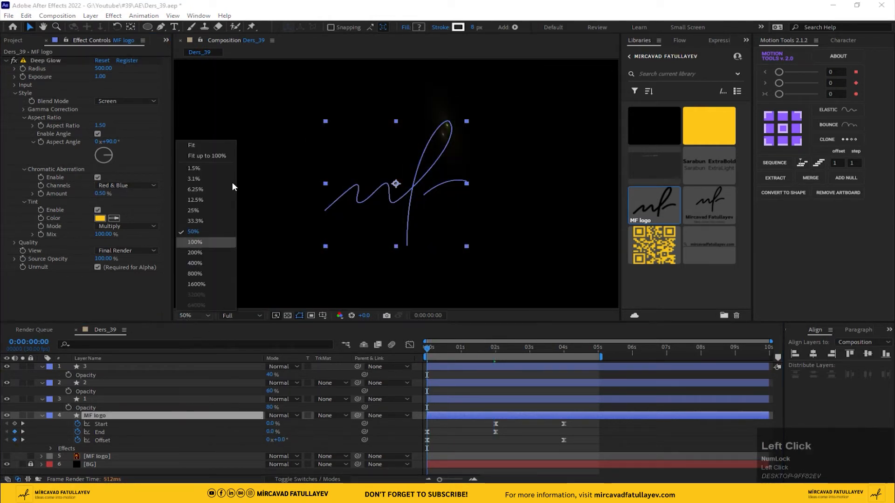
click(213, 154)
key(space)
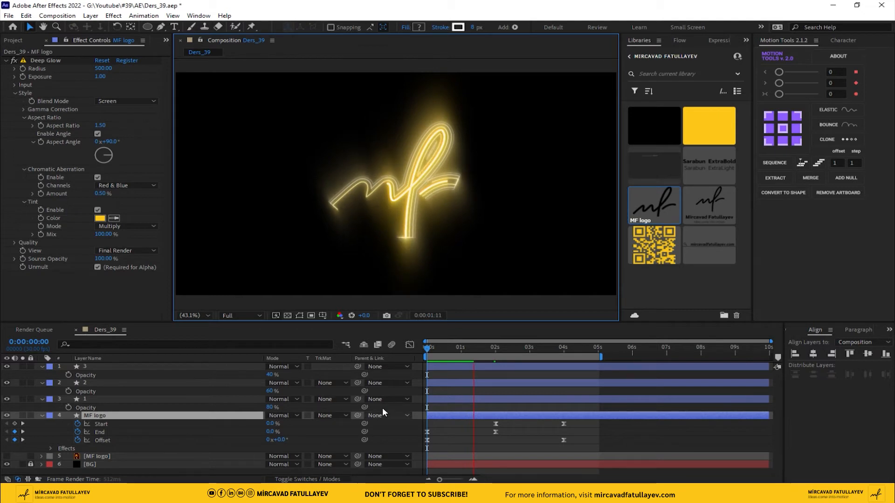
click(444, 349)
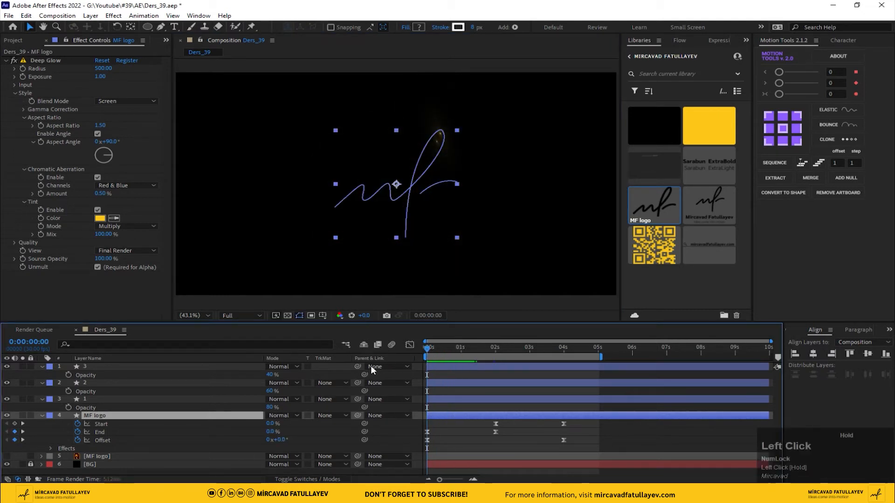
key(space)
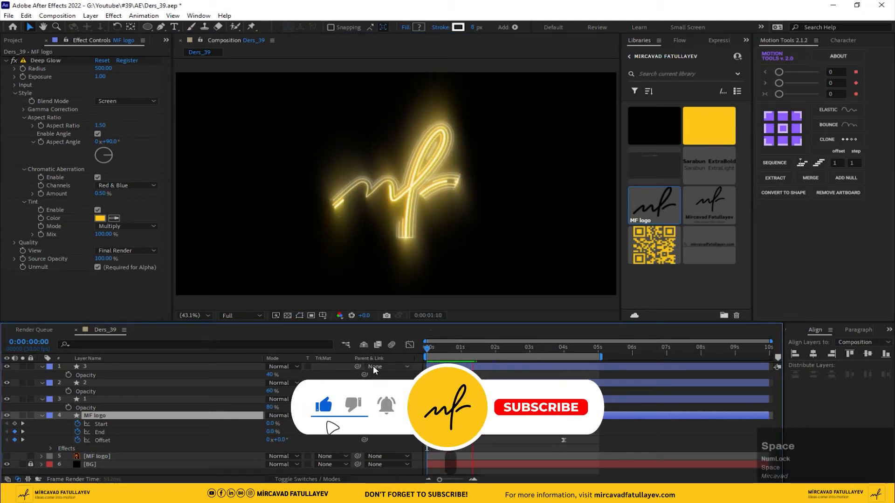
click(509, 350)
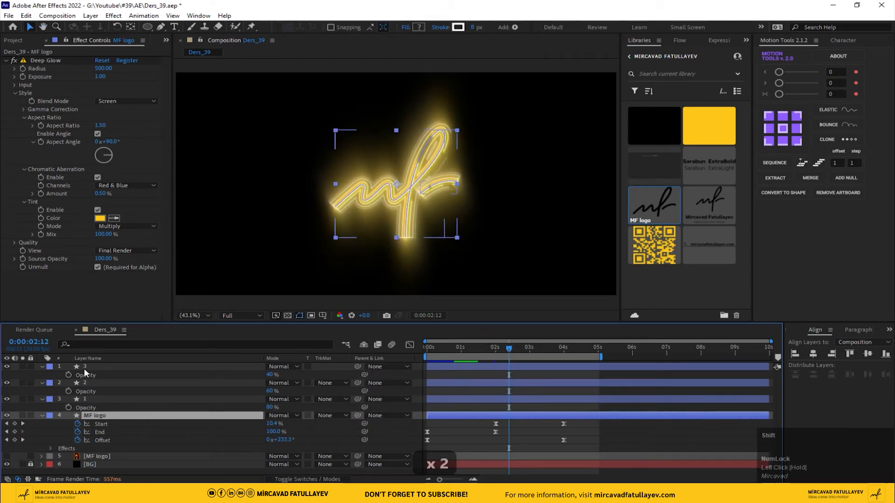
Sequence the MF logo layer and layers 1, 2 and 3 with a 10-frame offset using Motion Tools.
shift+click(100, 367)
click(836, 163)
text(10)
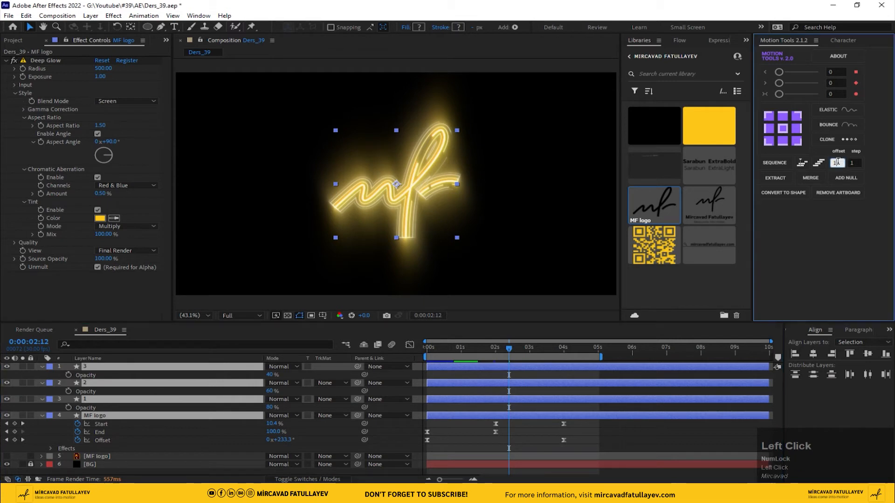
click(775, 162)
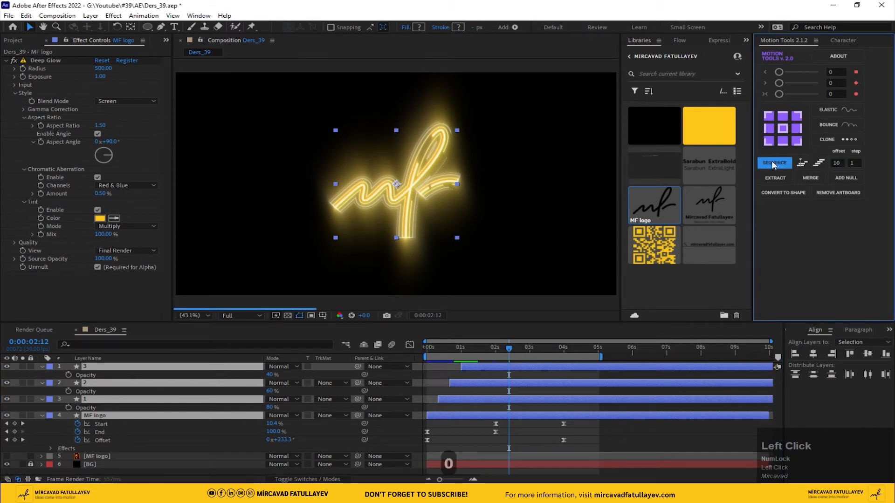
Reveal the keyframes of the four staggered layers and extend the work area's end to about 6 seconds.
drag(448, 354, 410, 358)
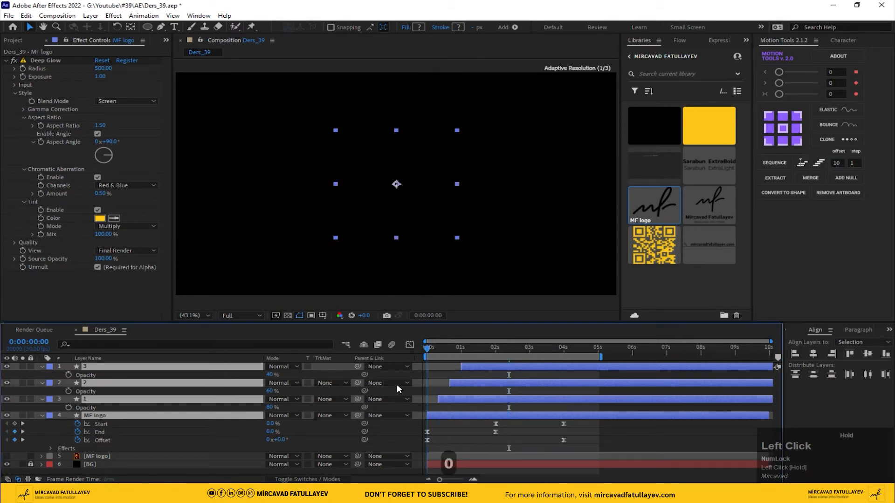
key(u)
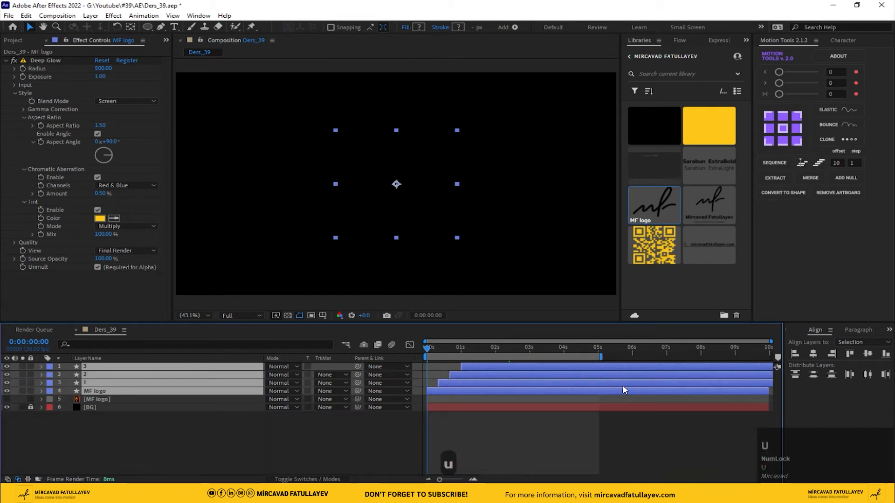
key(u)
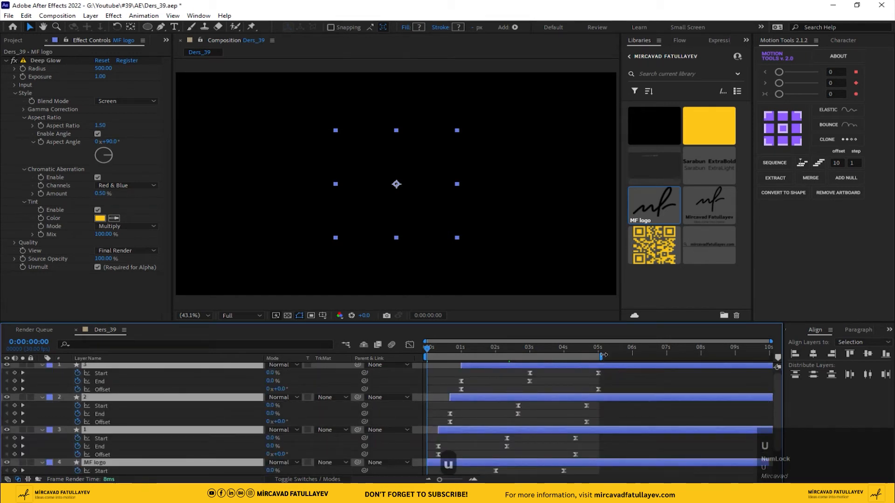
drag(602, 355, 636, 354)
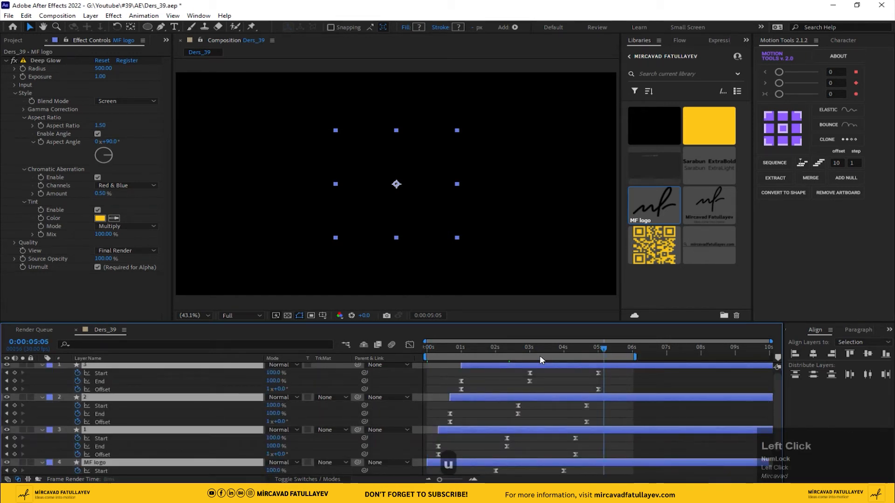
Preview the staggered neon animation from the first frame and from points around 1 and 2 seconds.
click(428, 367)
key(space)
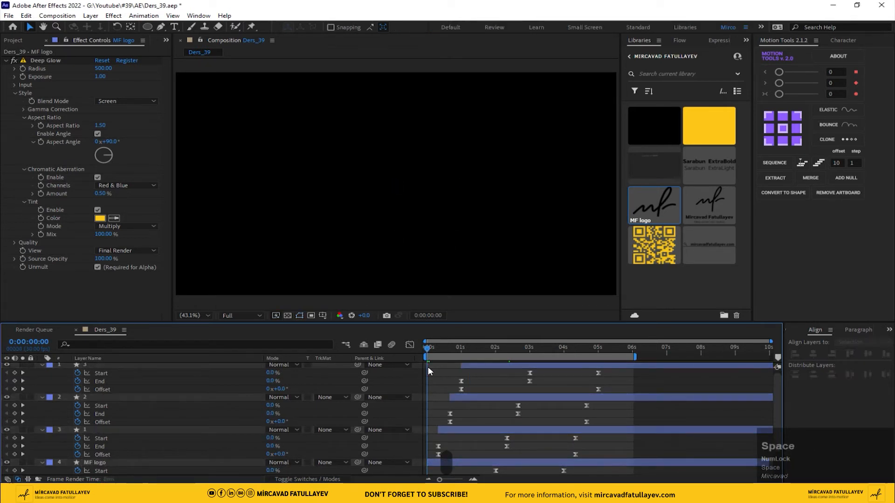
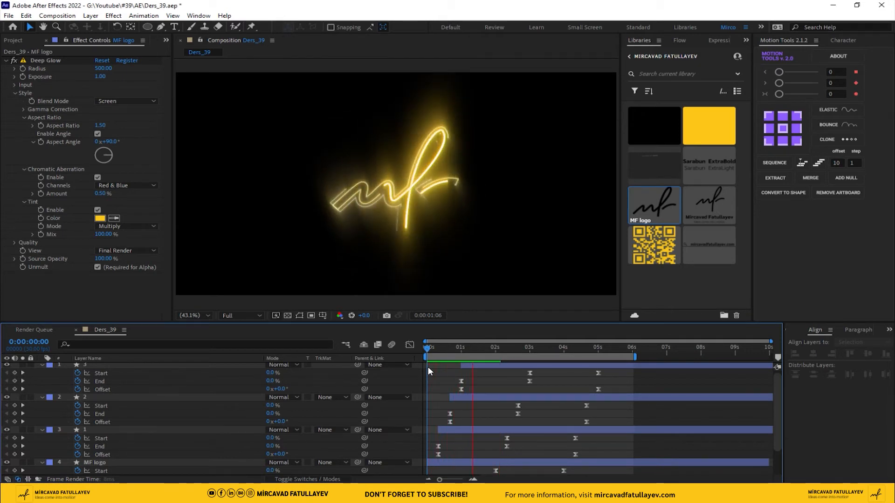
key(space)
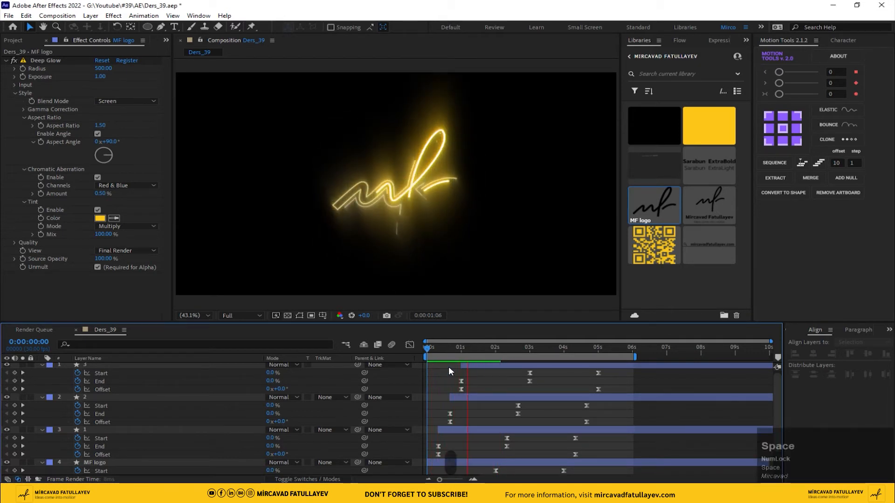
key(space)
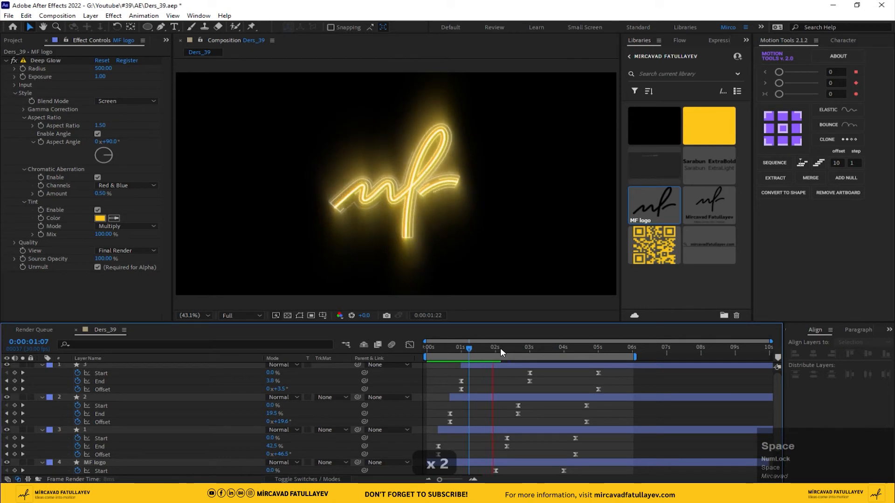
click(500, 348)
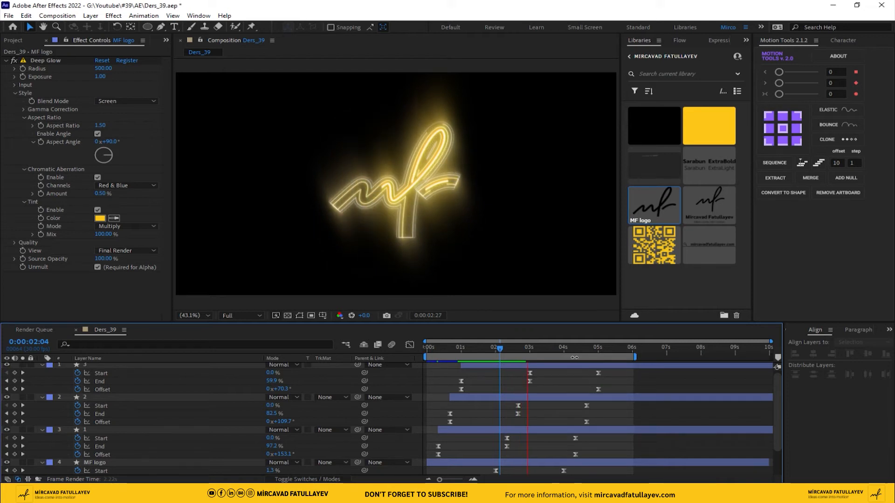
drag(486, 348, 467, 353)
key(space)
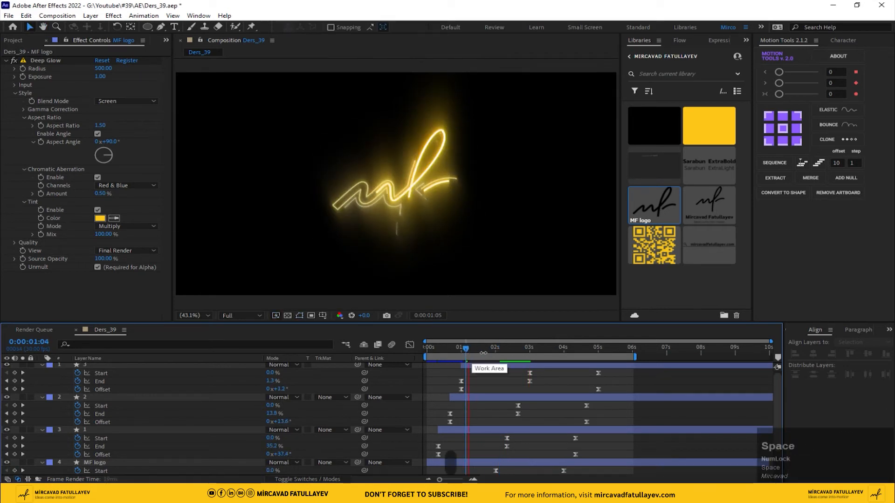
Lower the preview resolution to Quarter and play the staggered animation.
click(242, 316)
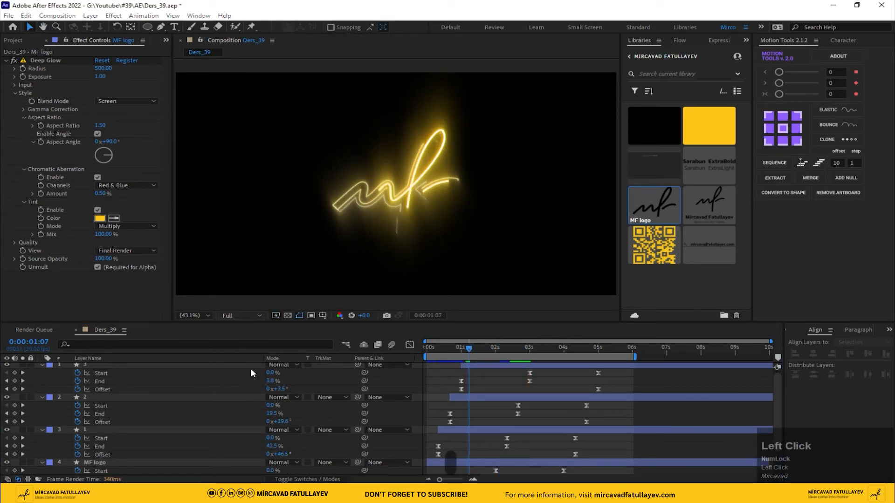
click(251, 370)
key(space)
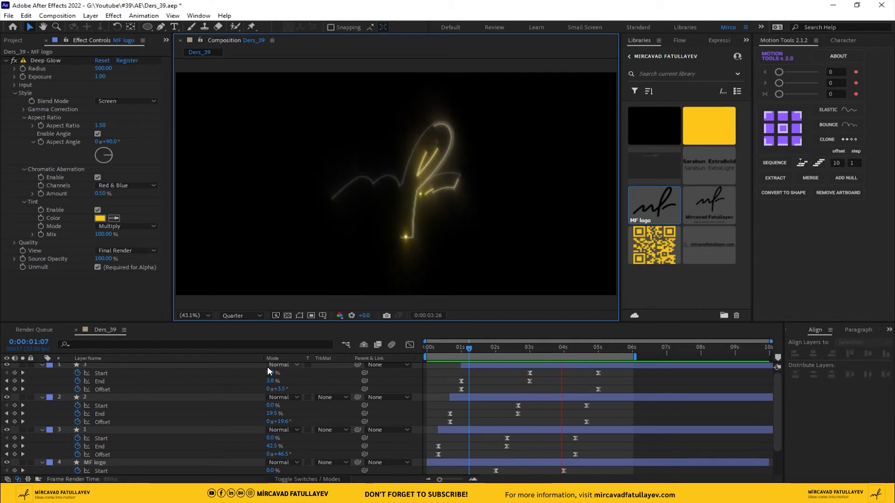
key(space)
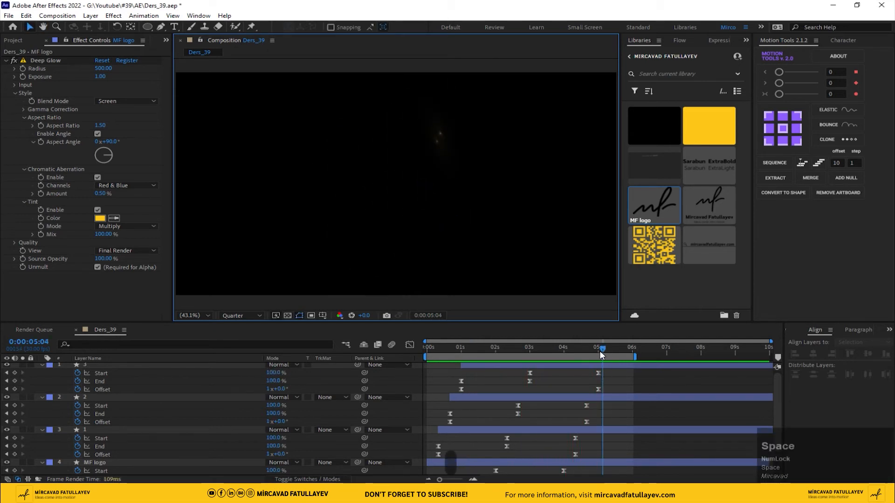
Trim the end of layer 3 to 0:00:05:00 and the end of layer 2 to 0:00:04:20, at their last keyframes.
click(620, 365)
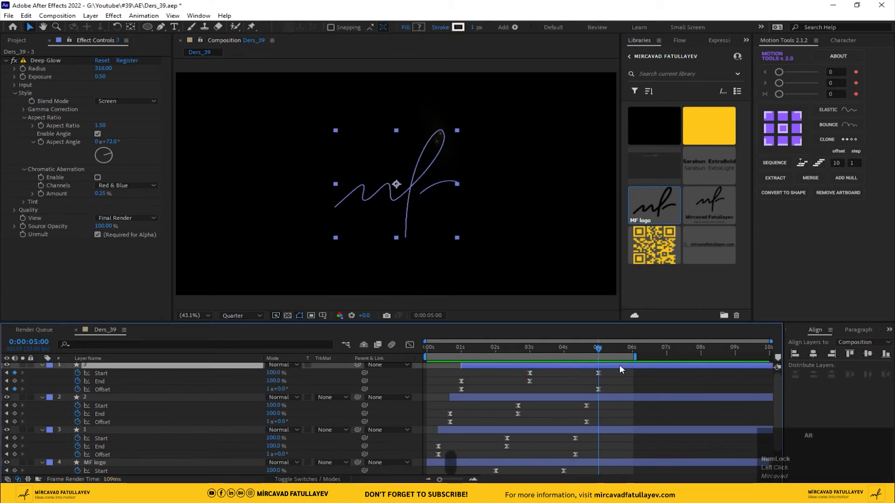
key(alt+bracketright)
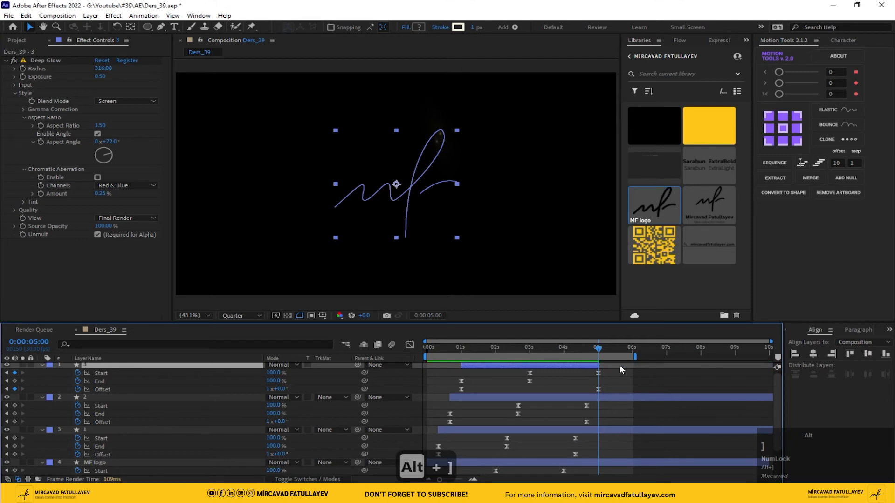
click(587, 352)
click(607, 397)
key(alt+bracketright)
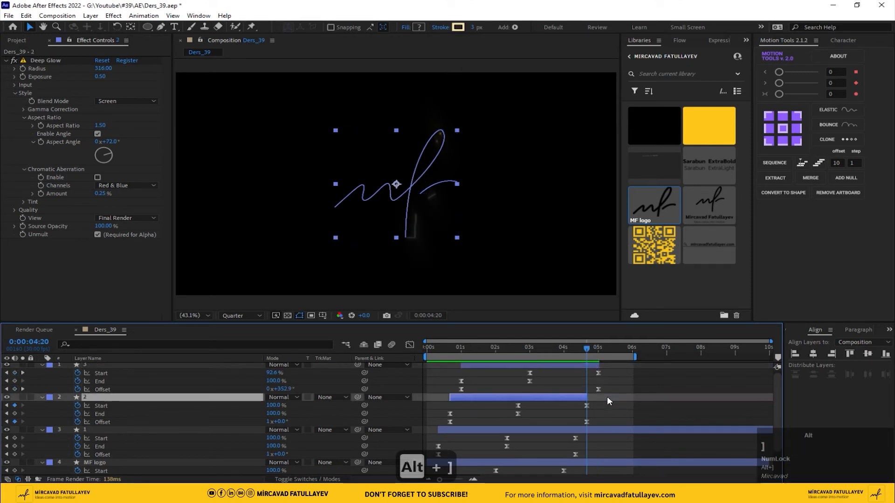
Trim the end of layer 1 to its last keyframe at 0:00:04:10.
scroll(607, 396, down, 2)
click(575, 344)
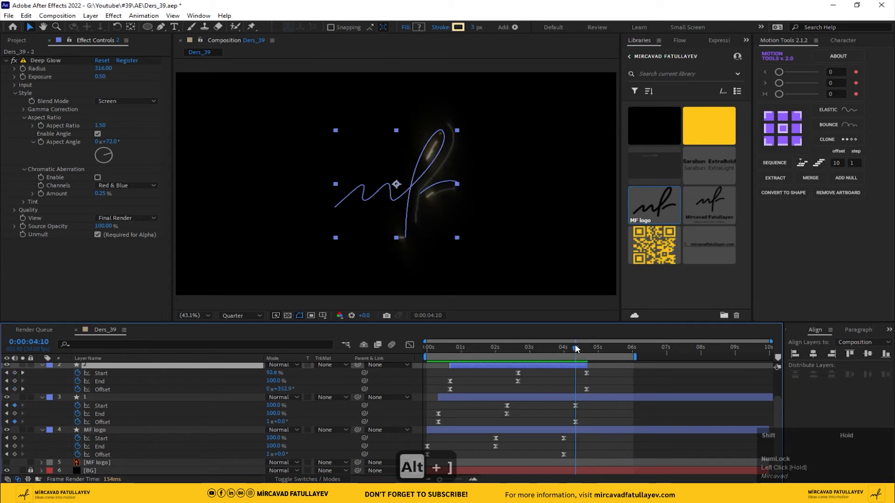
click(595, 398)
key(alt+bracketright)
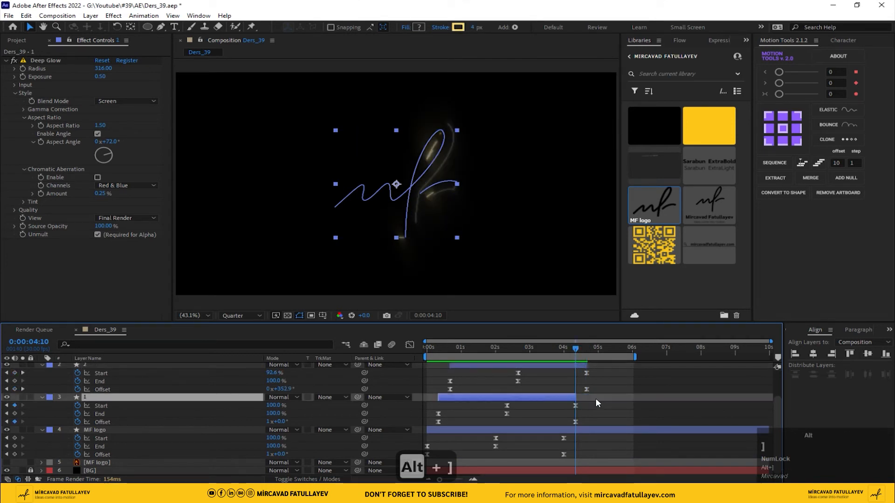
Trim the end of the MF logo shape layer to its last keyframe at 0:00:04:00 and preview the animation.
drag(575, 348, 569, 355)
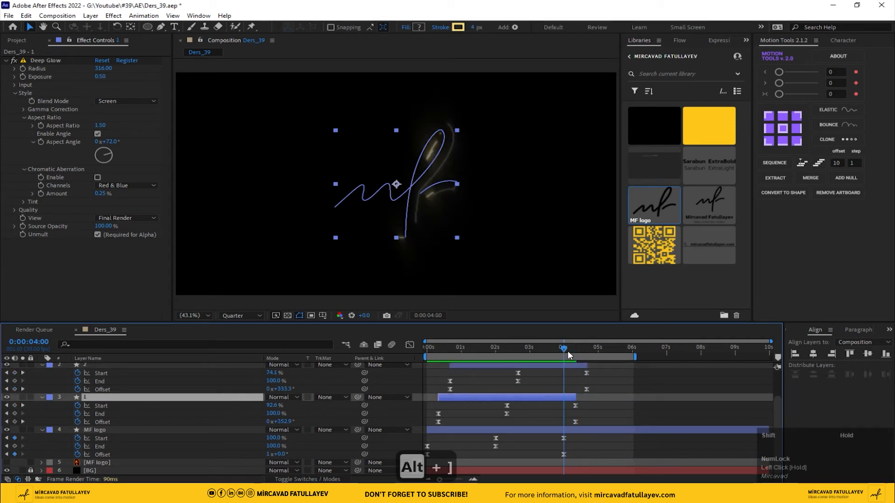
click(581, 429)
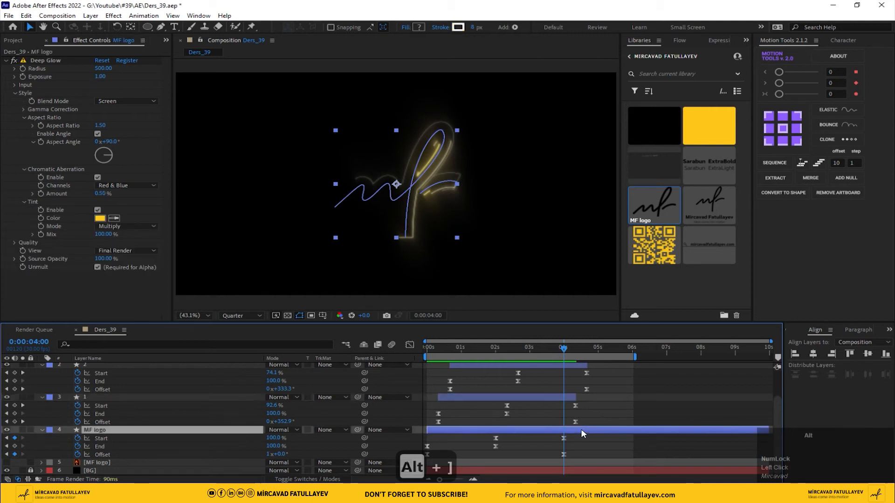
key(alt+bracketright)
click(630, 400)
key(space)
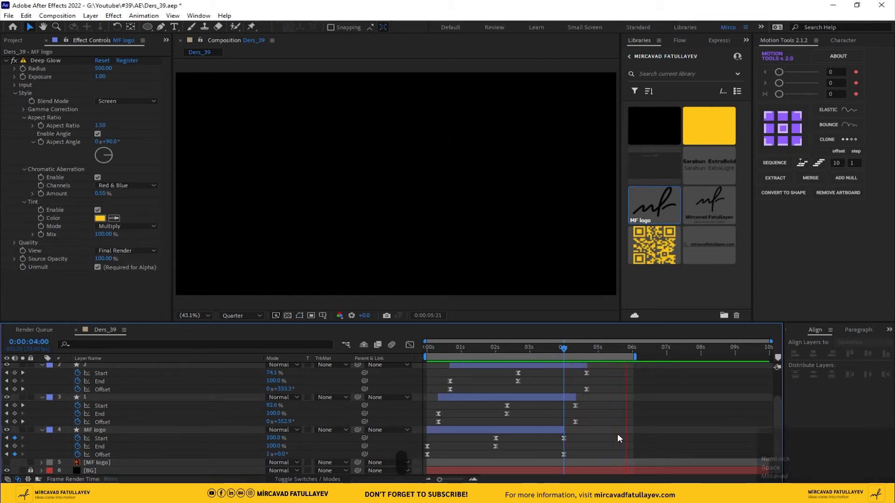
key(space)
scroll(224, 426, down, 2)
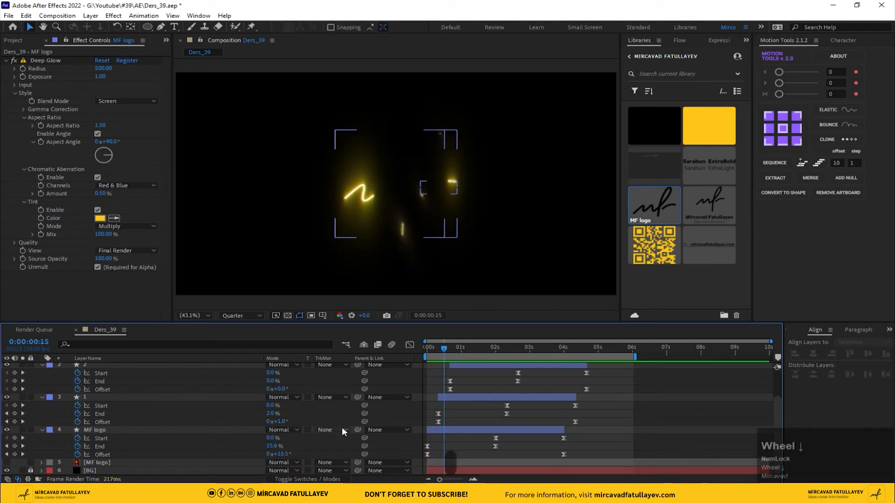
Show the layer switches and enable motion blur on all unlocked layers.
click(303, 479)
key(ctrl+a)
click(309, 396)
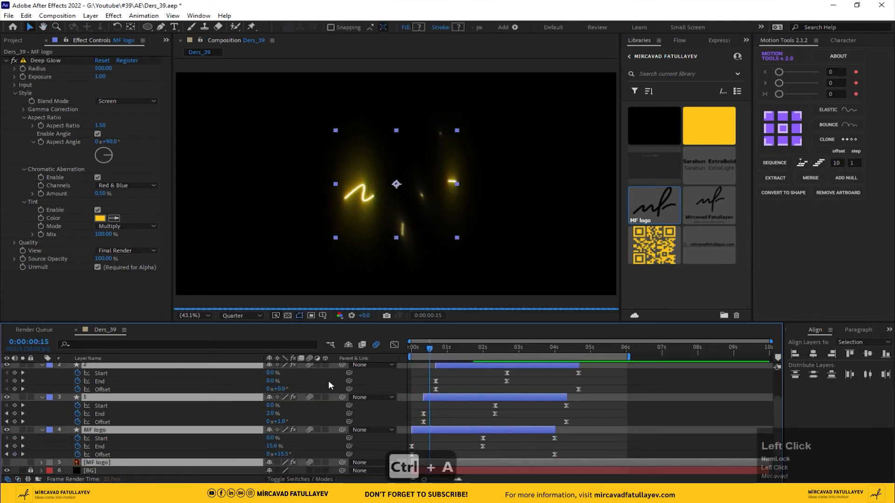
click(155, 382)
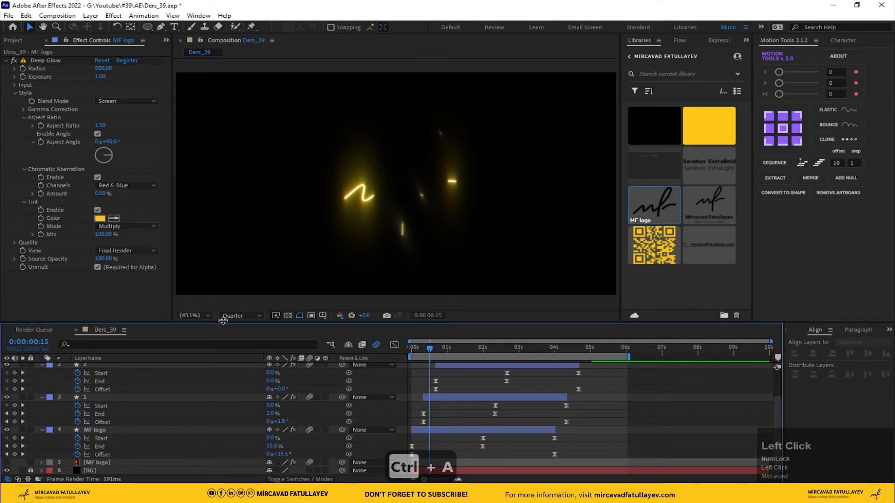
Enlarge the timeline area and collapse the keyframed properties of layers 3, 2, 1 and MF logo.
drag(218, 326, 220, 280)
scroll(66, 366, up, 2)
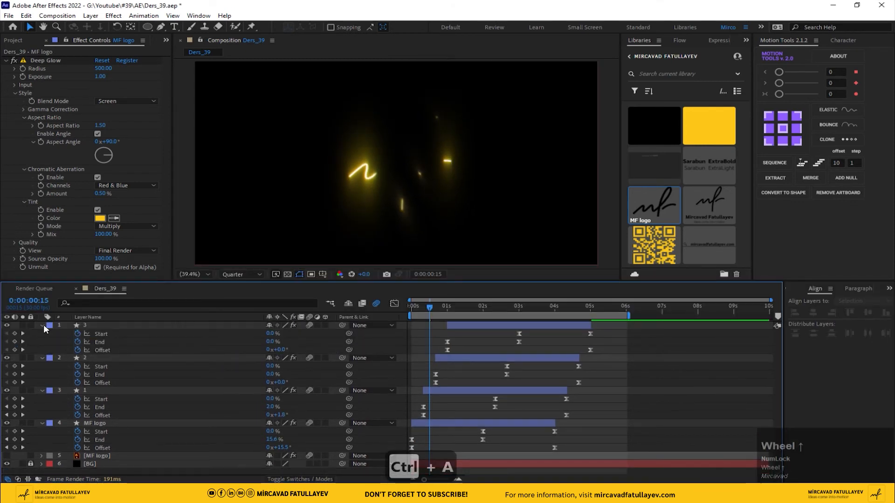
click(43, 326)
click(41, 333)
click(41, 343)
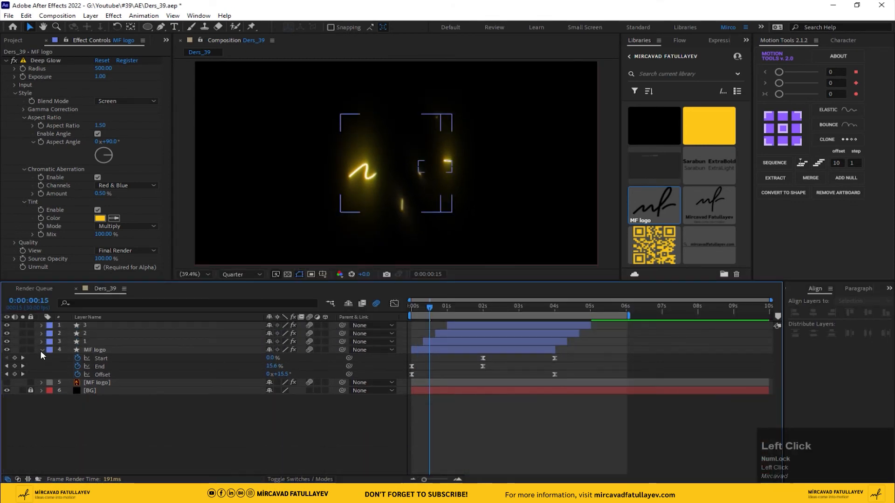
click(41, 350)
Create a new 1920 x 1080 px black solid named Grid.
right_click(118, 398)
click(149, 285)
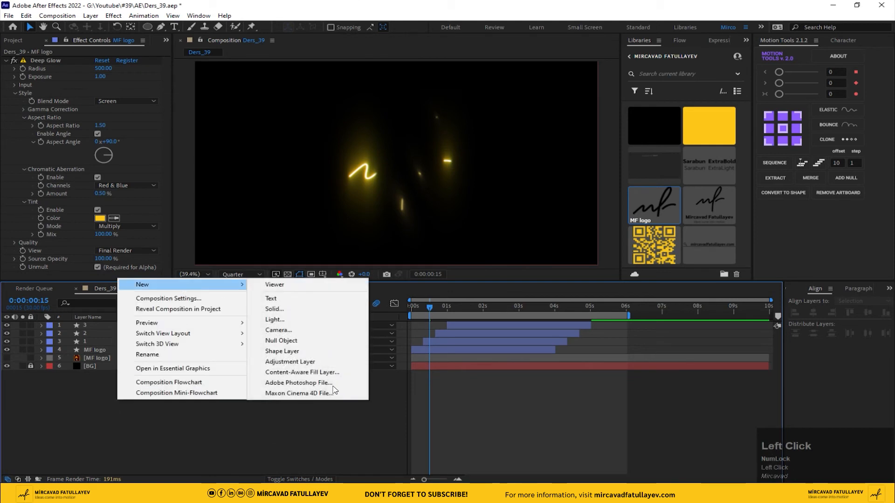
click(320, 308)
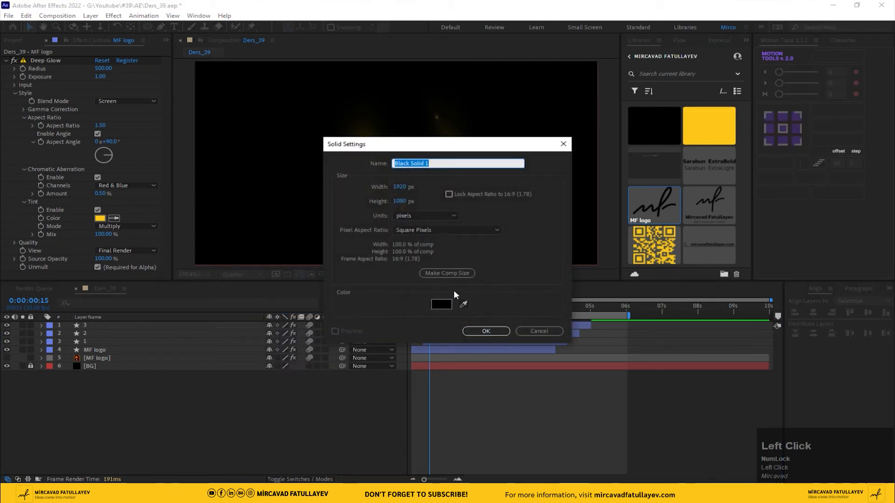
text(Grid)
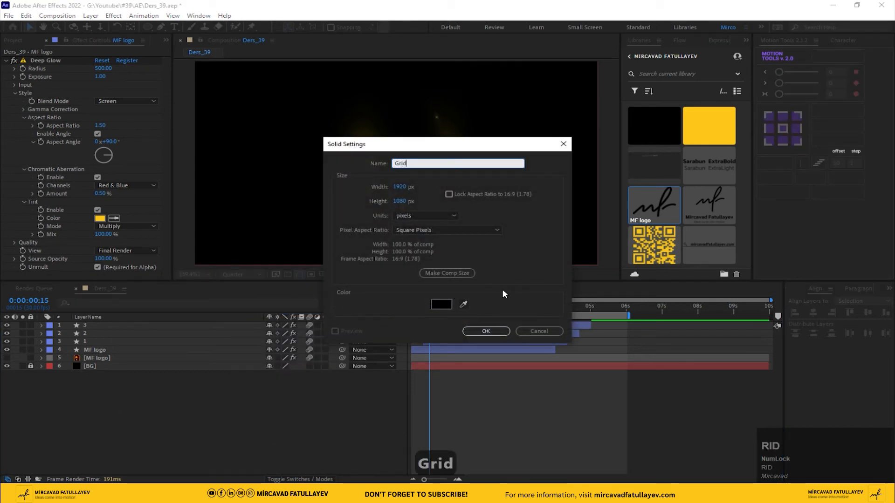
click(485, 331)
Apply the Grid effect to the Grid solid and set its border to 1.5.
key(ctrl+space)
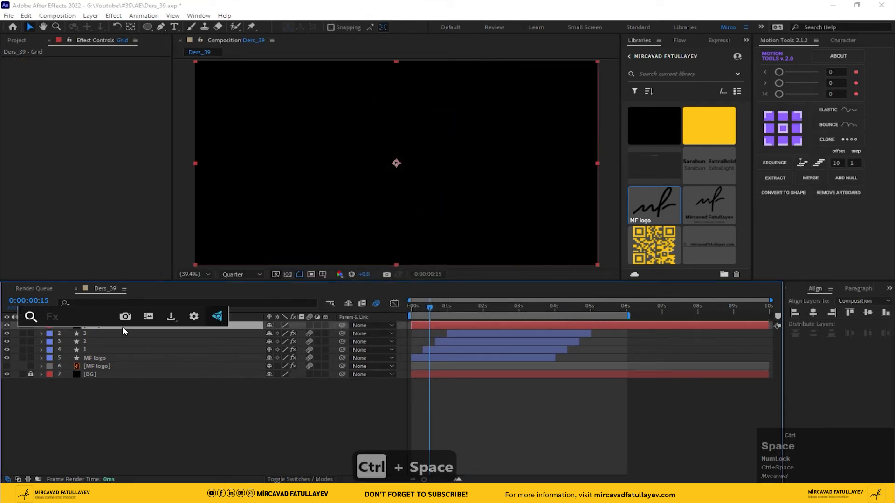
text(gr)
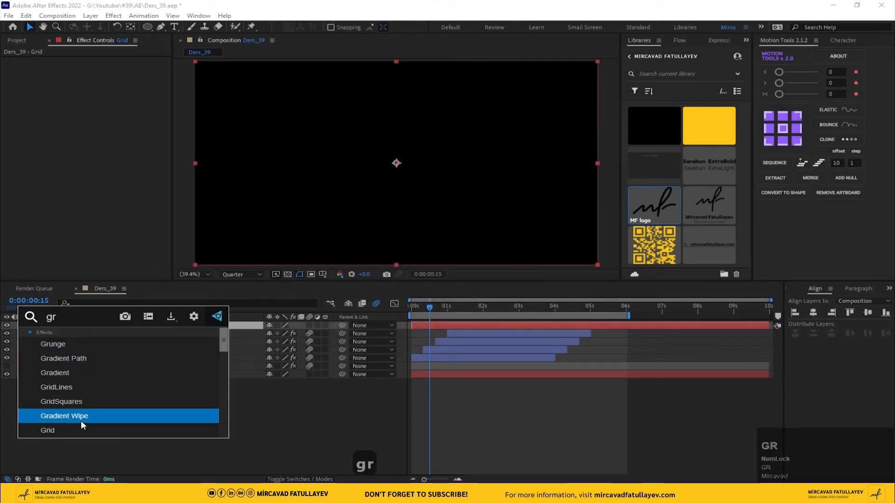
click(103, 424)
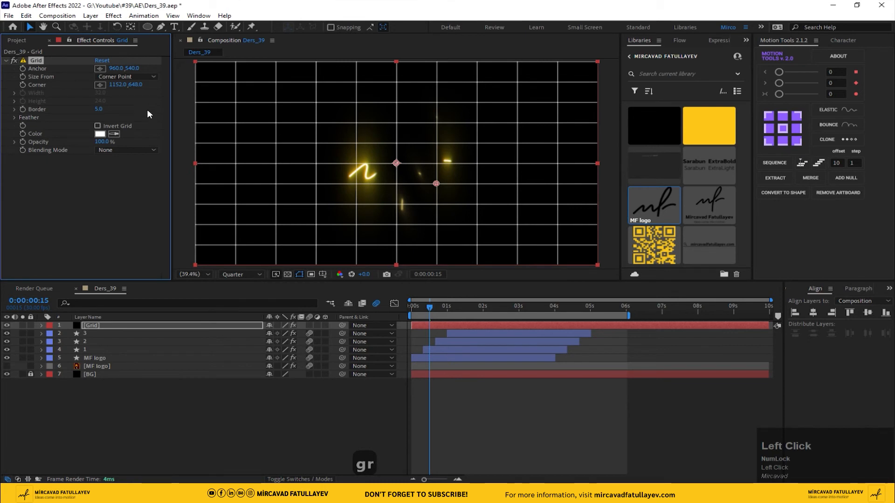
click(98, 110)
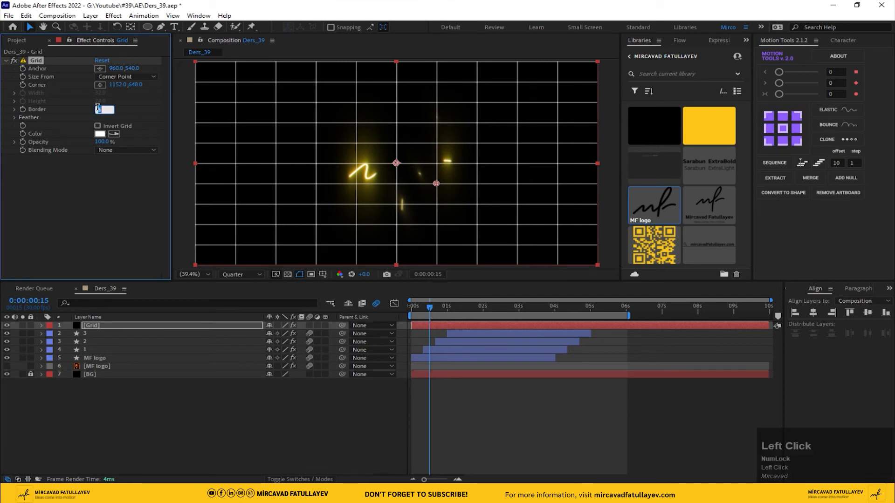
text(1.5)
key(Return)
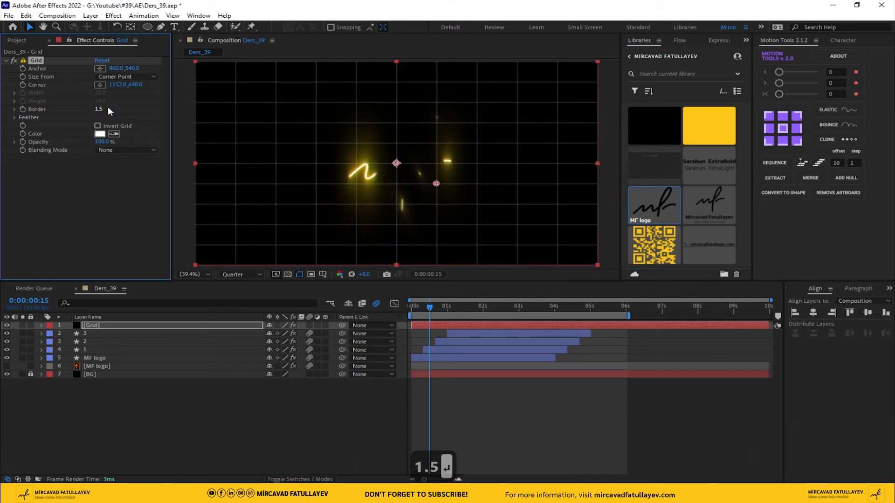
click(117, 85)
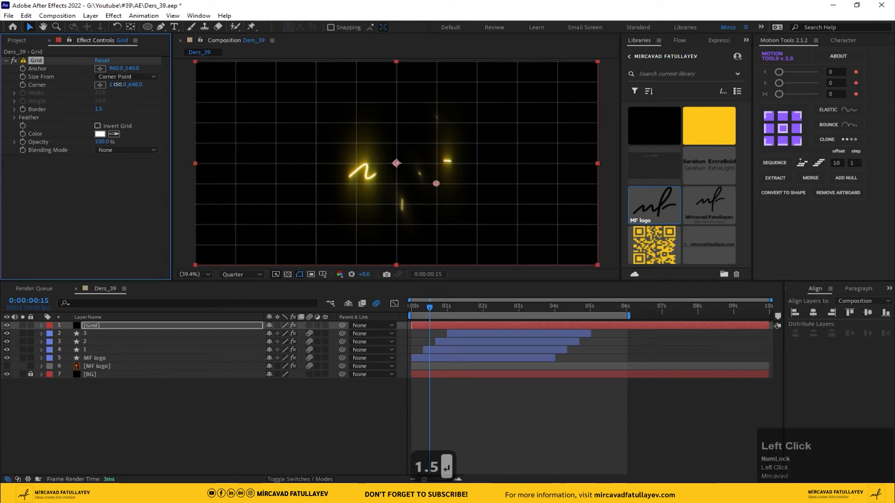
click(145, 92)
mouse_move(136, 86)
mouse_down()
mouse_move(106, 90)
mouse_move(131, 71)
mouse_up()
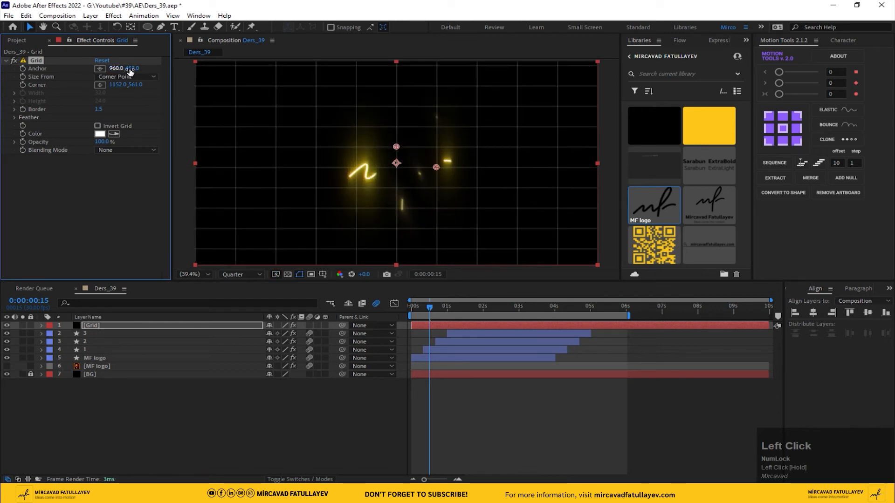
text(540)
key(Return)
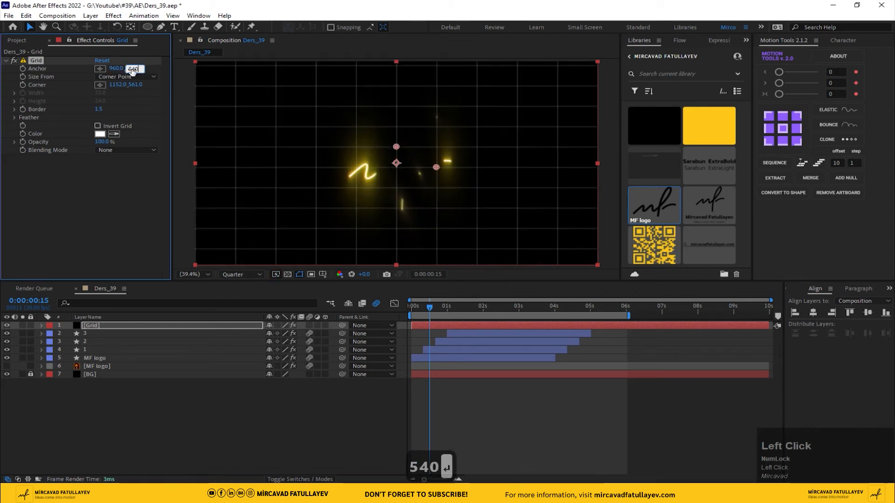
Set the Grid effect's corner point to 1000, 500.
click(132, 84)
text(500)
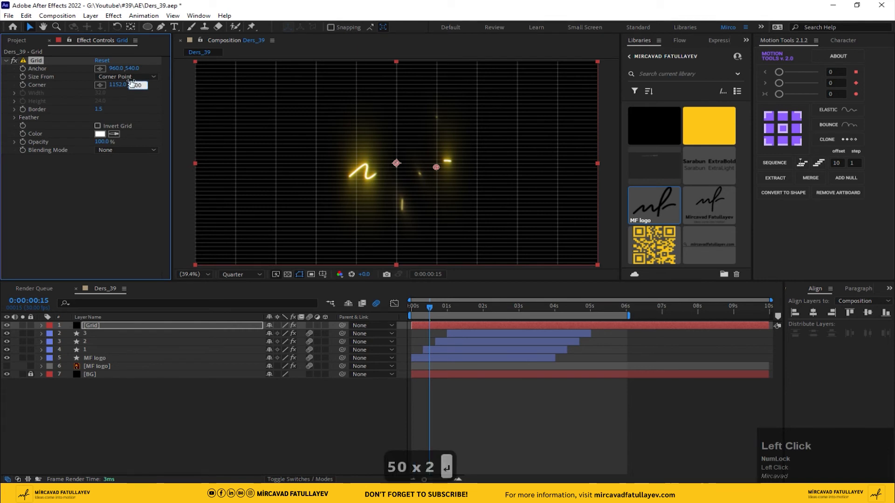
key(Return)
drag(117, 84, 40, 78)
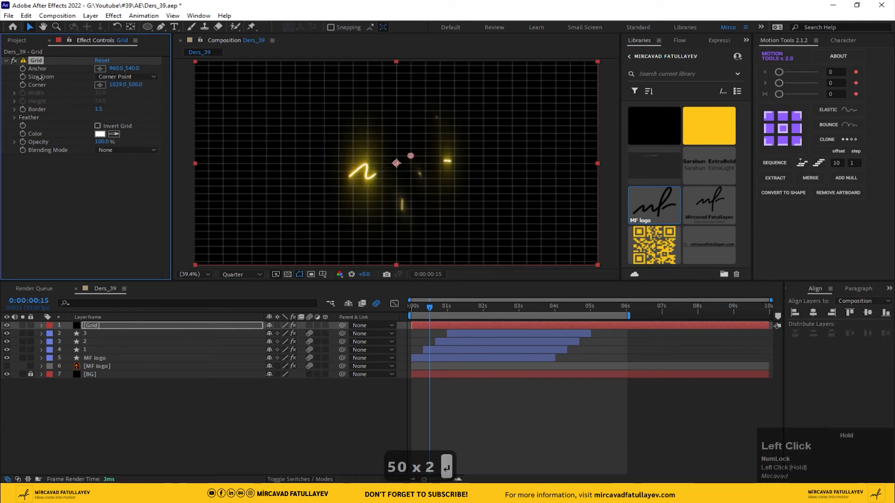
click(116, 84)
text(1000)
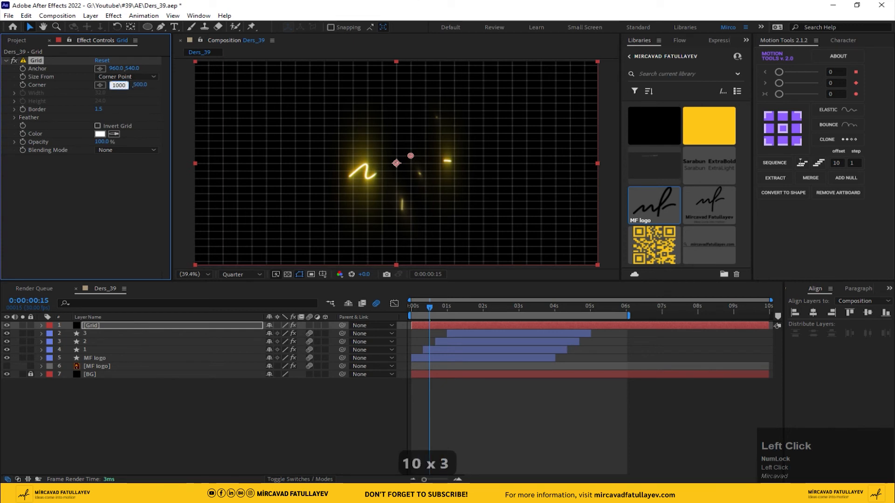
key(Return)
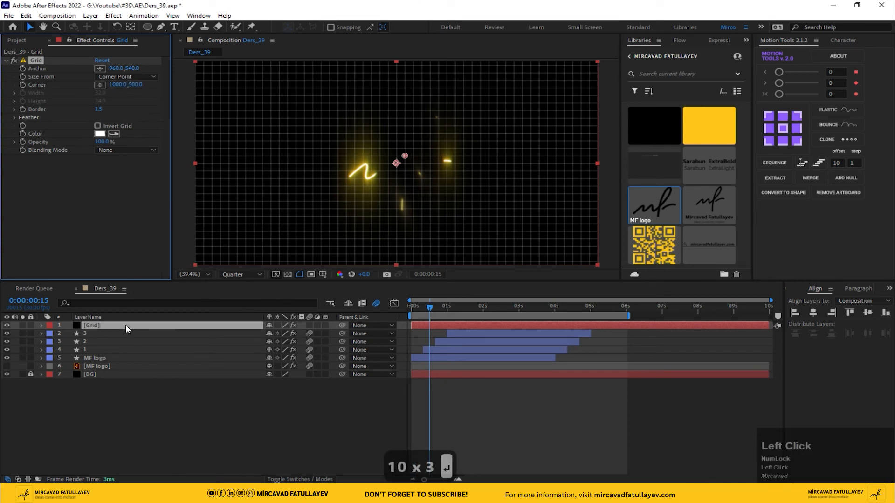
Move the Grid layer directly above BG and, with the playhead at 0:00:02:07, pre-compose it under the name Grid.
drag(125, 324, 136, 361)
click(491, 303)
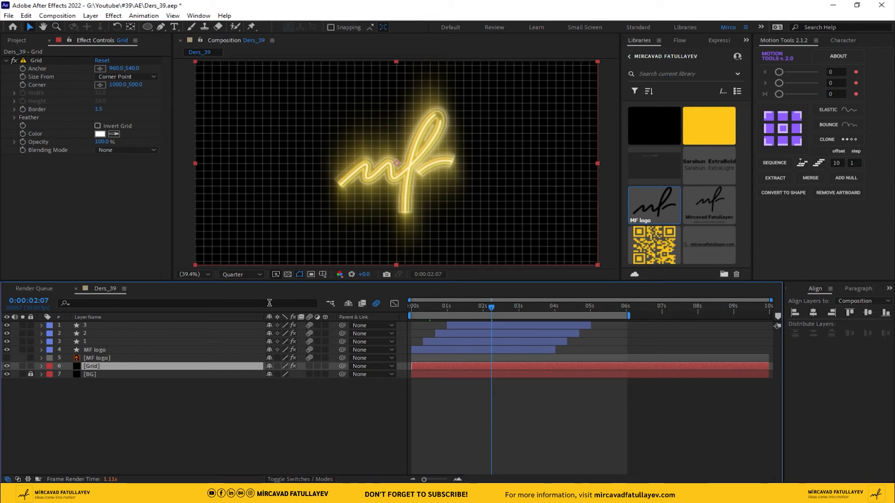
right_click(122, 365)
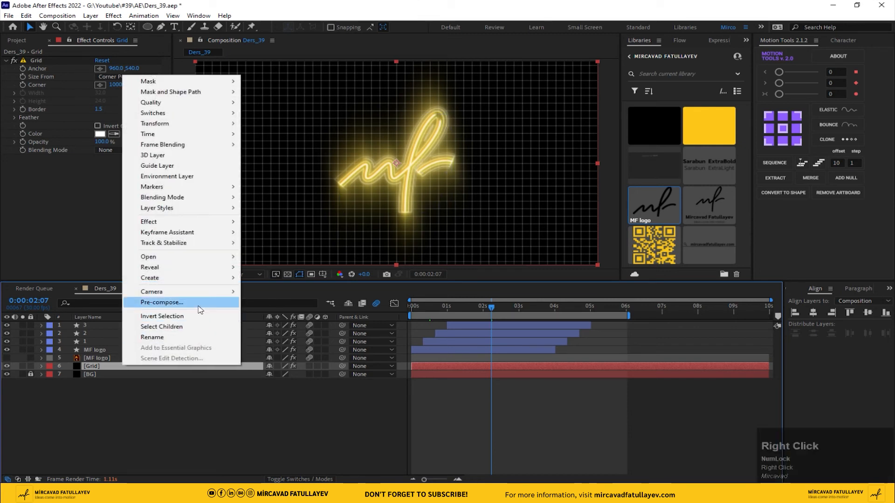
click(208, 307)
click(425, 186)
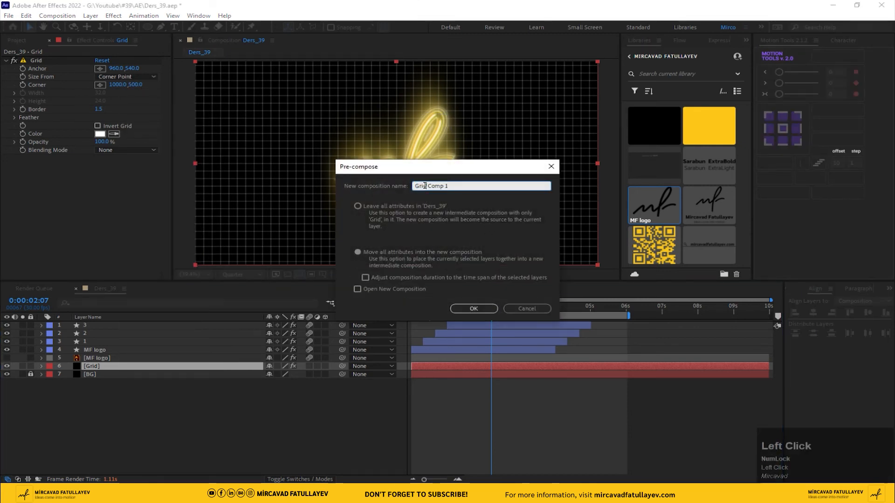
key(BackSpace)
click(466, 309)
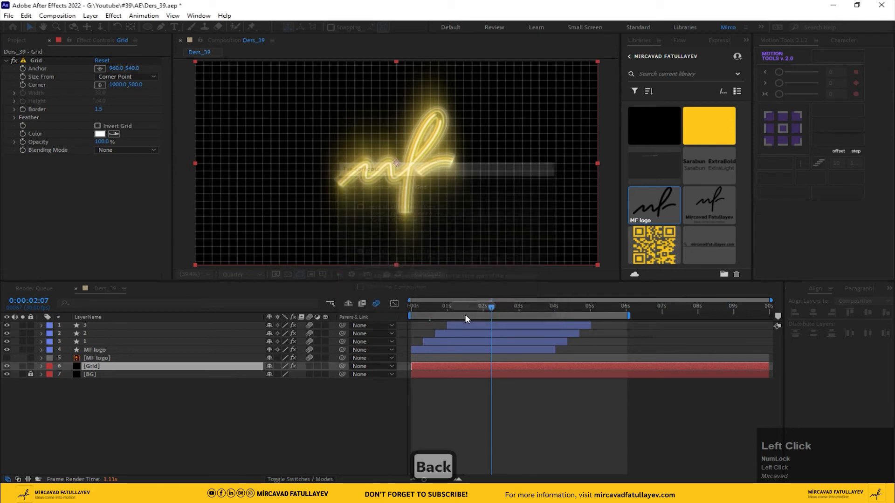
click(136, 385)
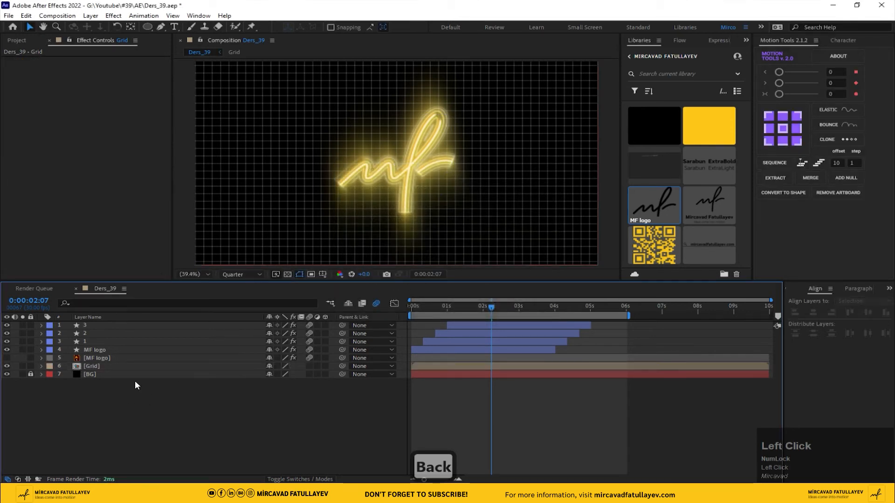
Raise the preview resolution to Full and draw a circular mask on the Grid layer around the middle of the logo.
click(235, 275)
click(248, 294)
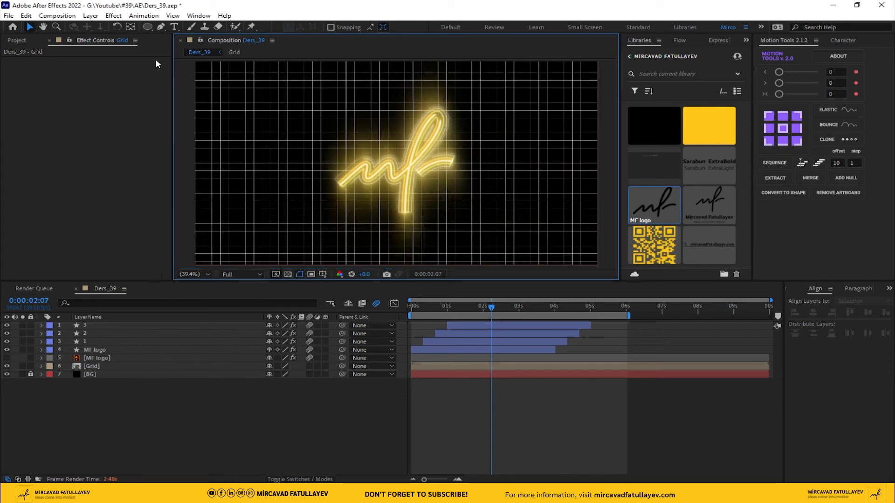
click(147, 27)
scroll(344, 161, down, 1)
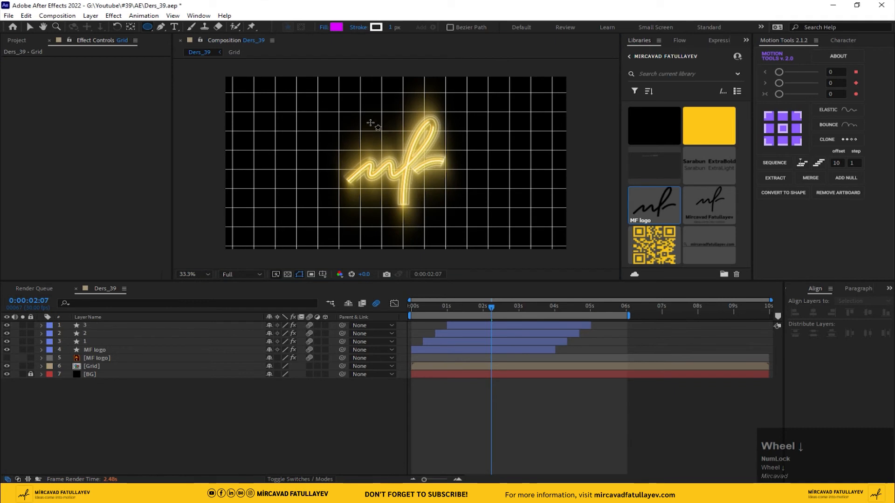
click(101, 367)
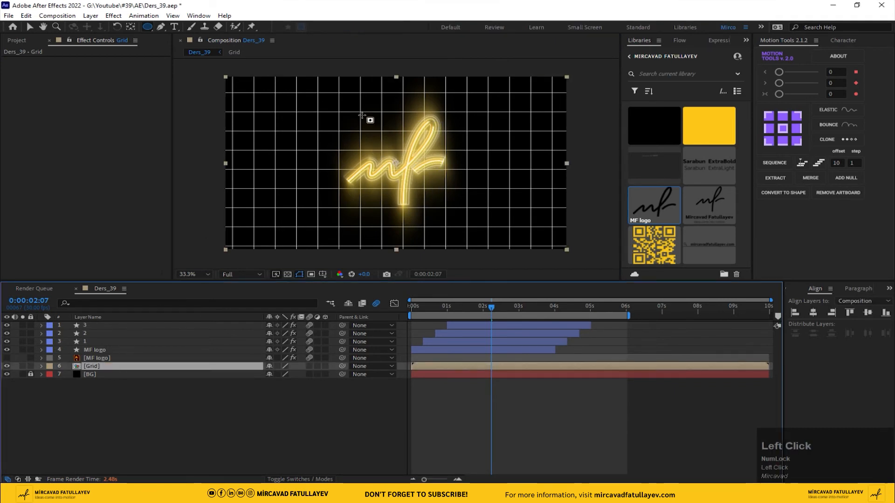
mouse_move(385, 152)
mouse_down()
mouse_move(422, 201)
mouse_move(441, 203)
mouse_move(435, 194)
mouse_up()
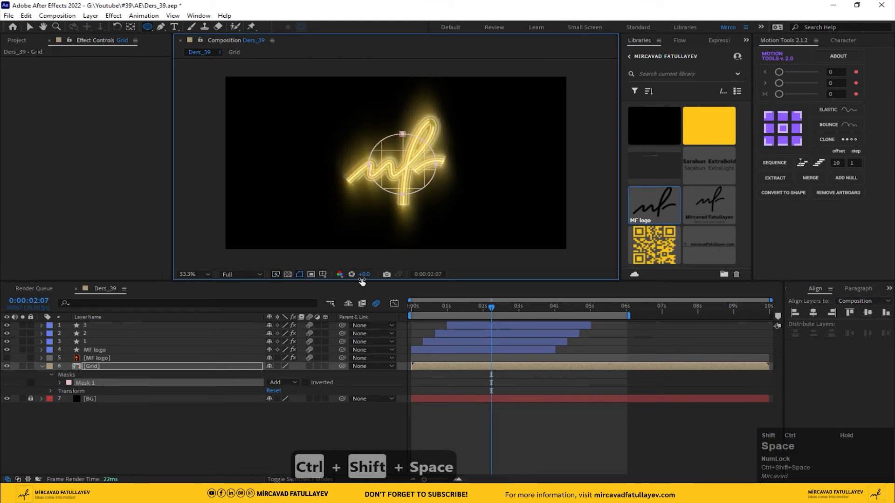
click(192, 436)
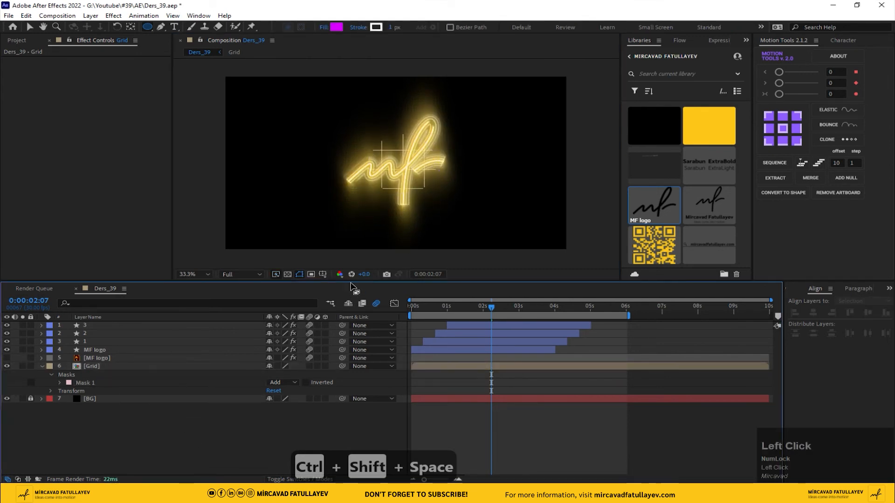
Lower the preview resolution to Quarter and select the masked Grid layer.
click(240, 274)
click(236, 327)
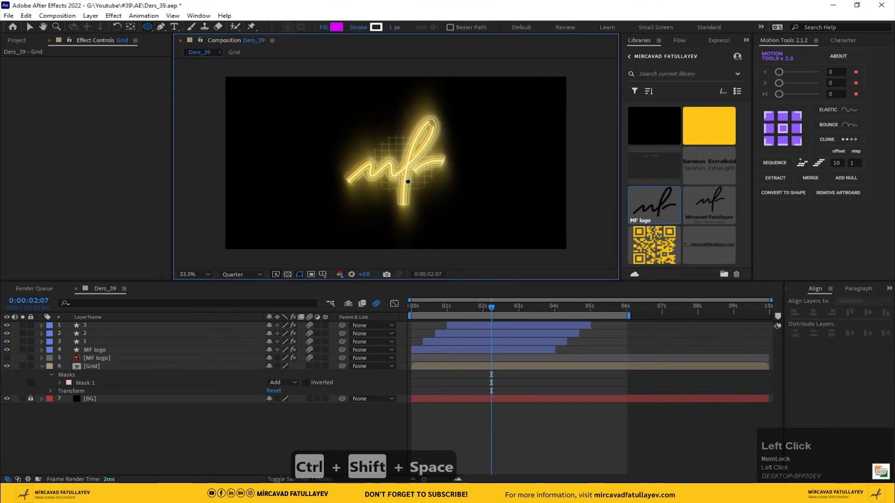
scroll(400, 177, up, 3)
scroll(400, 177, down, 2)
click(114, 367)
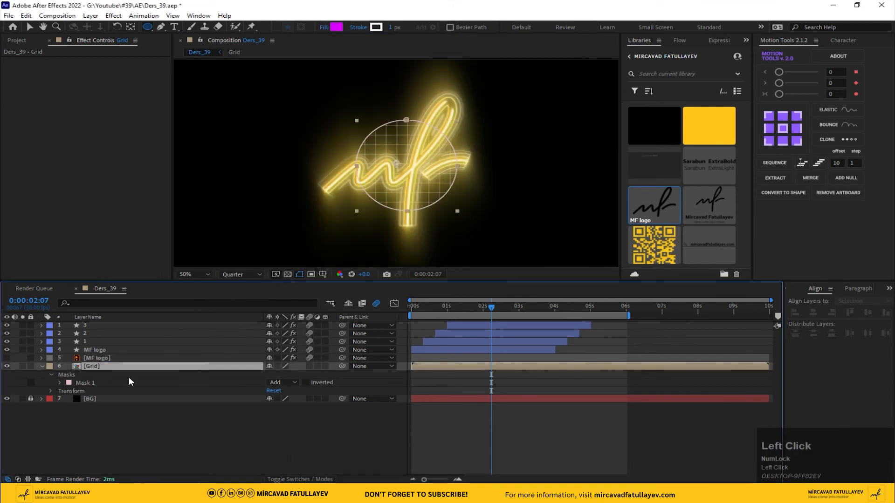
Feather the Grid layer's Mask 1 by 800 pixels, after trying 500 and 600 pixels.
key(f)
click(288, 383)
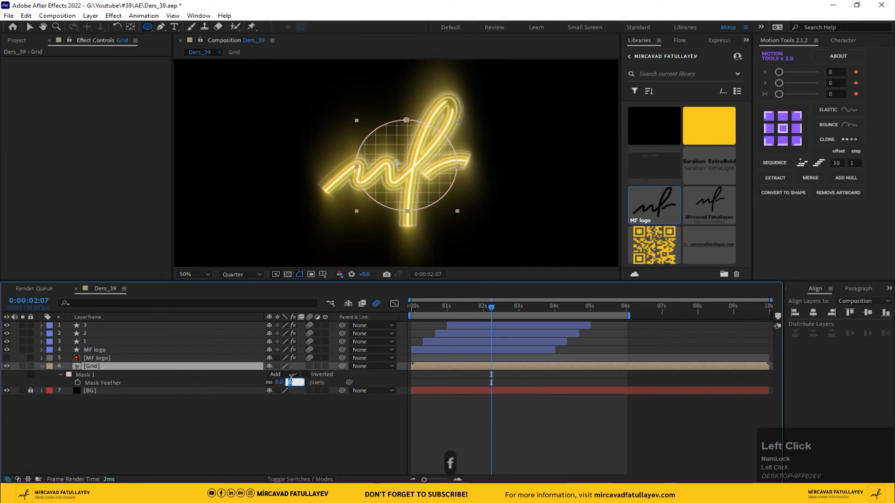
text(500)
key(Return)
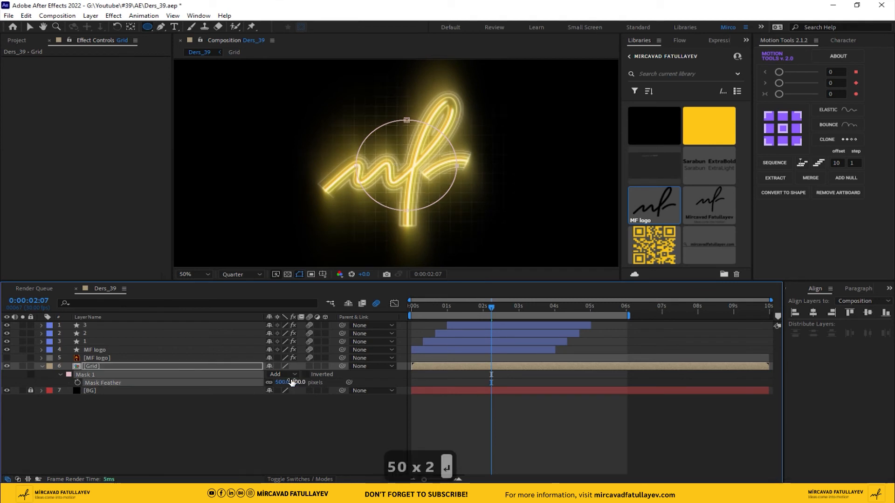
click(299, 383)
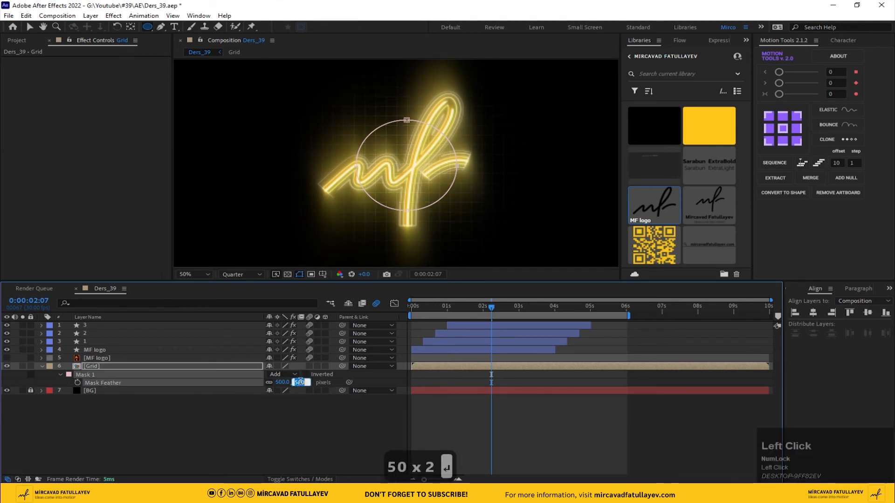
text(6)
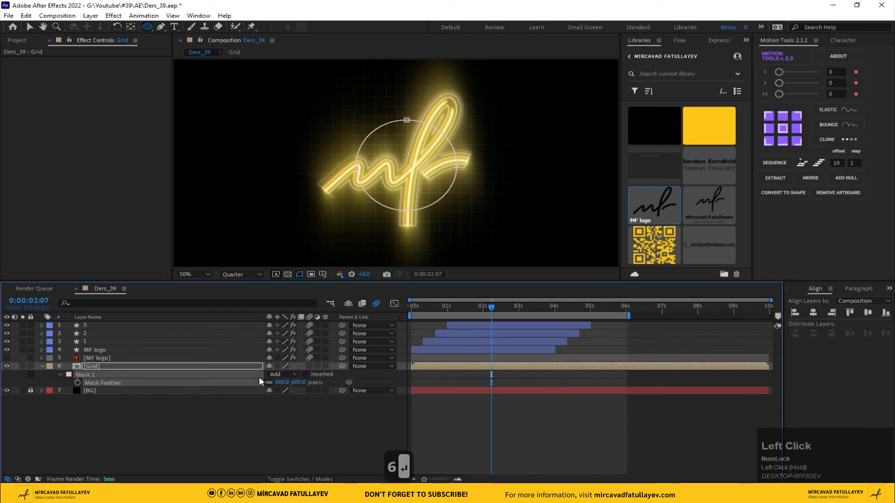
key(Return)
click(260, 446)
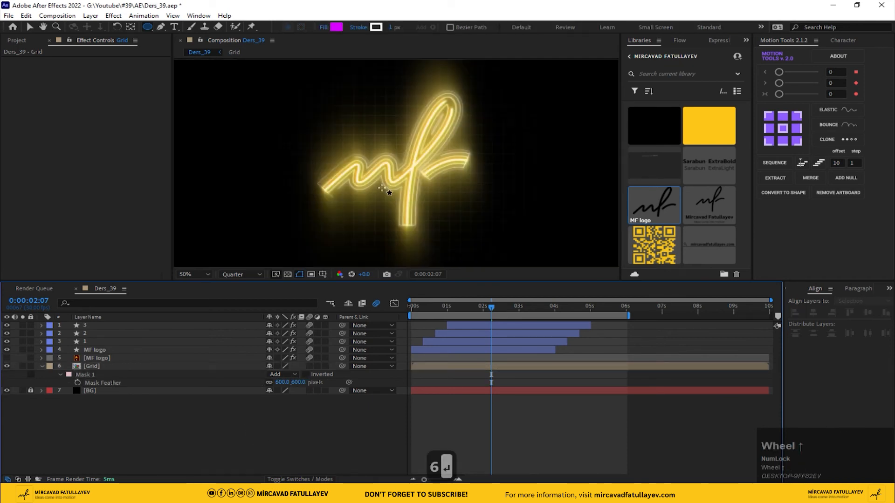
mouse_move(299, 382)
mouse_down()
mouse_move(339, 394)
mouse_move(299, 383)
mouse_up()
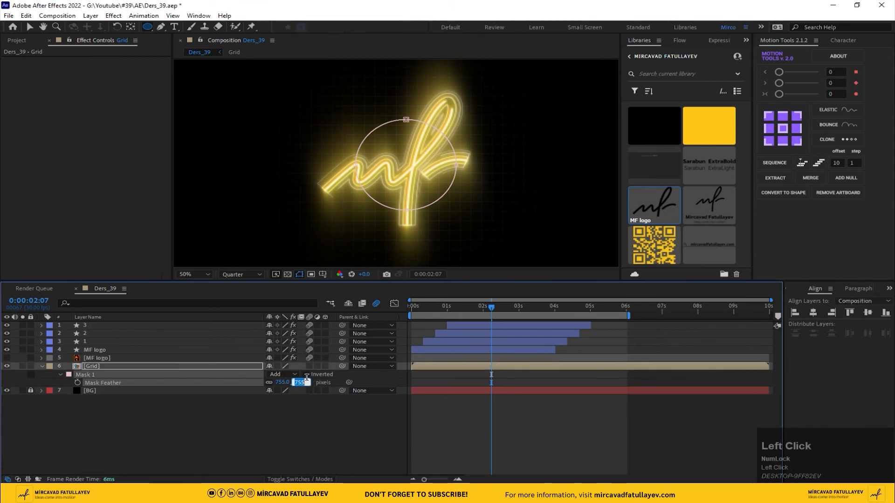
text(800)
key(Return)
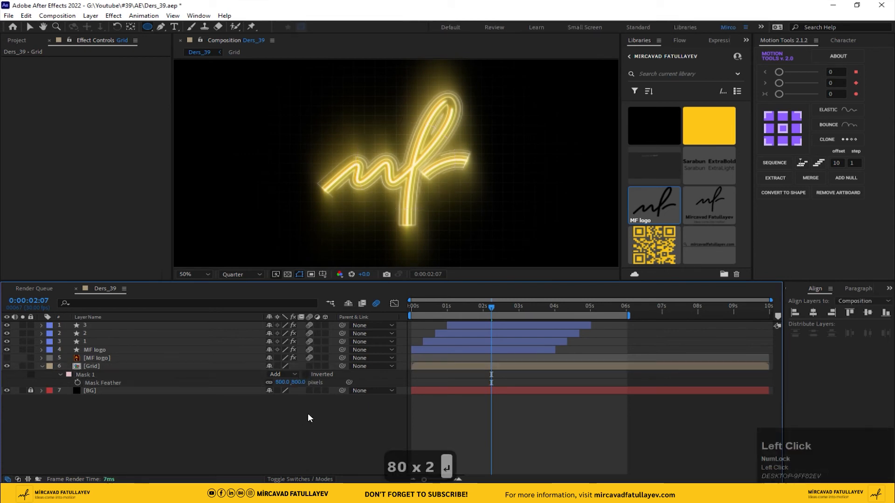
Fit the whole composition in the viewer and raise the preview resolution to Full.
click(190, 272)
click(199, 294)
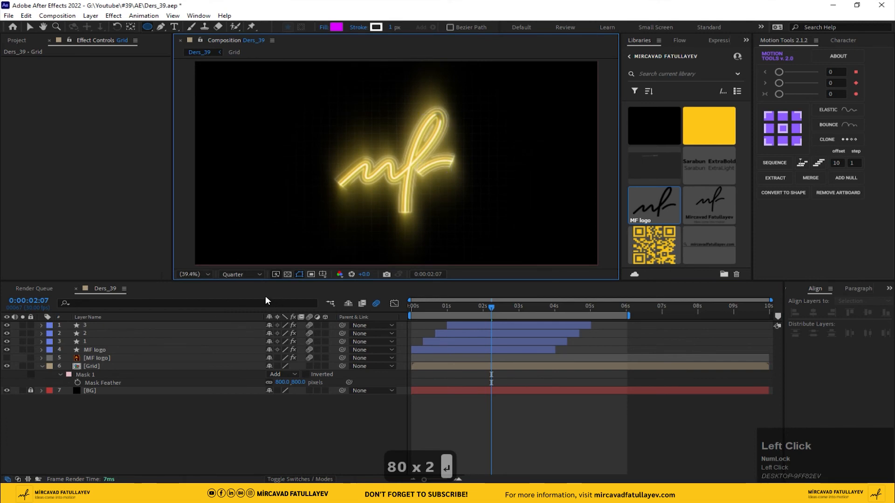
click(237, 275)
click(250, 296)
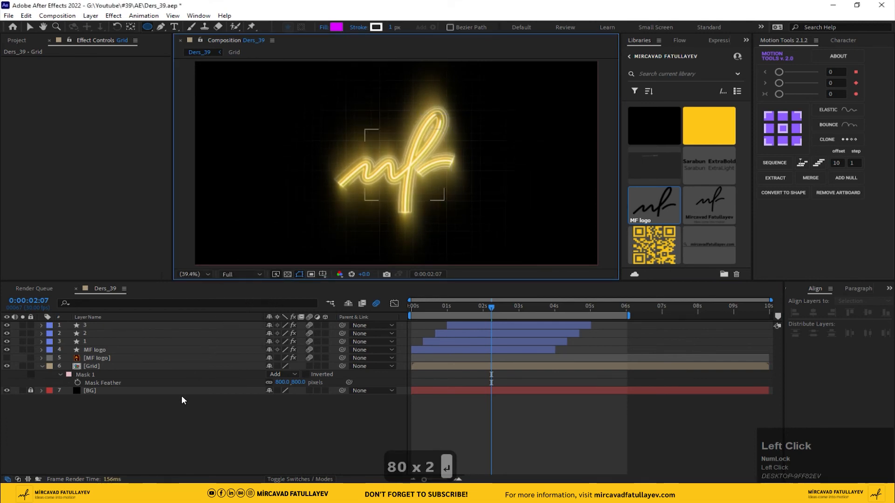
Set the Grid layer's opacity to 50% and save the project.
click(97, 369)
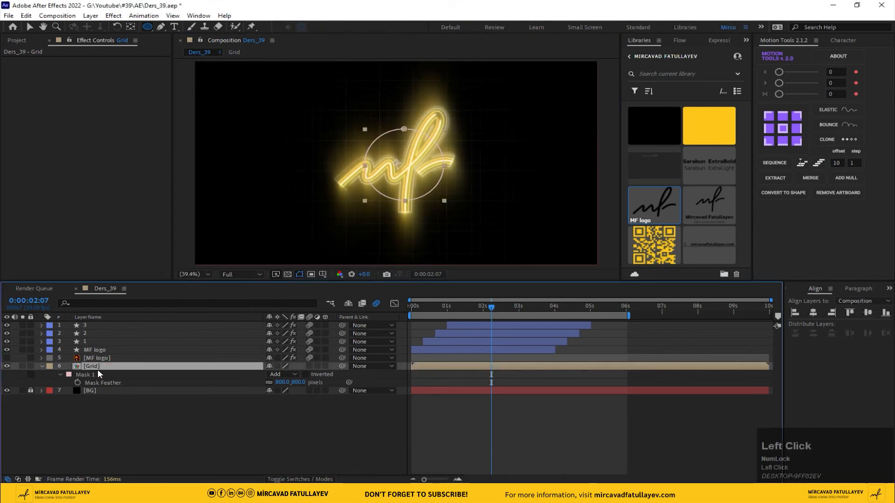
text(t)
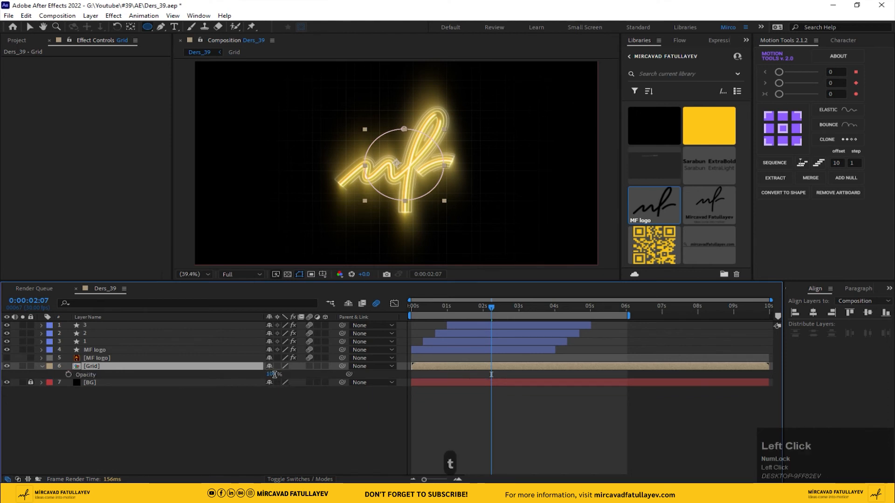
text(50)
key(Return)
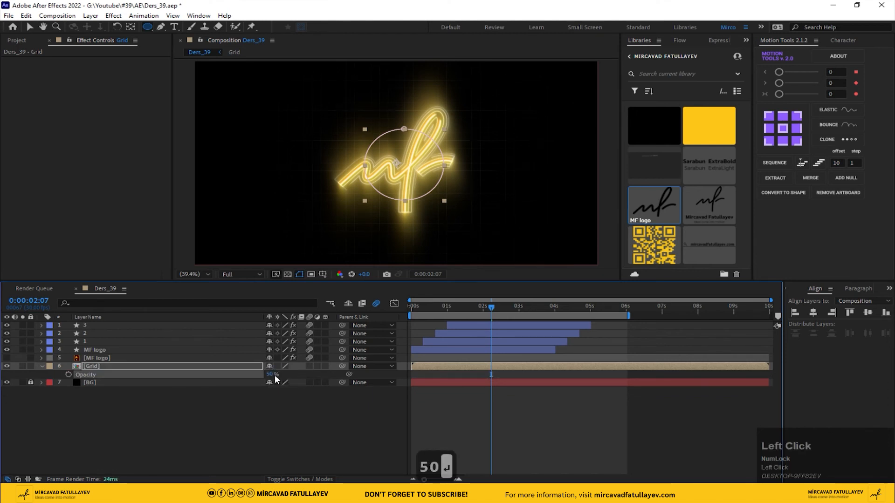
click(350, 442)
middle_click(423, 180)
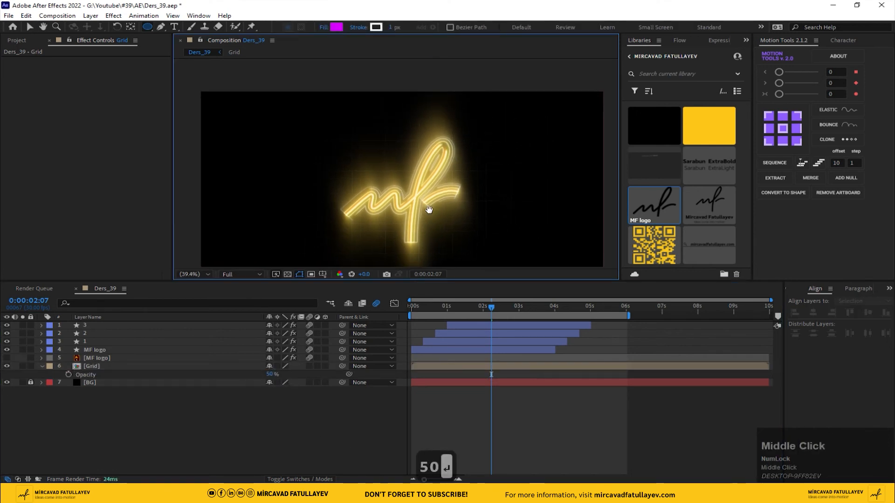
scroll(429, 210, down, 2)
key(ctrl+s)
Create a new adjustment layer above the outline layers and rename it noise.
click(149, 400)
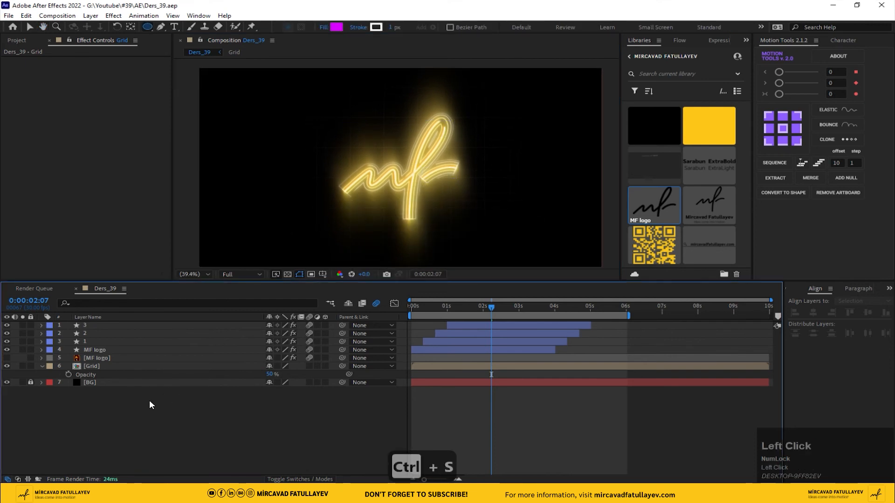
right_click(150, 402)
mouse_move(219, 287)
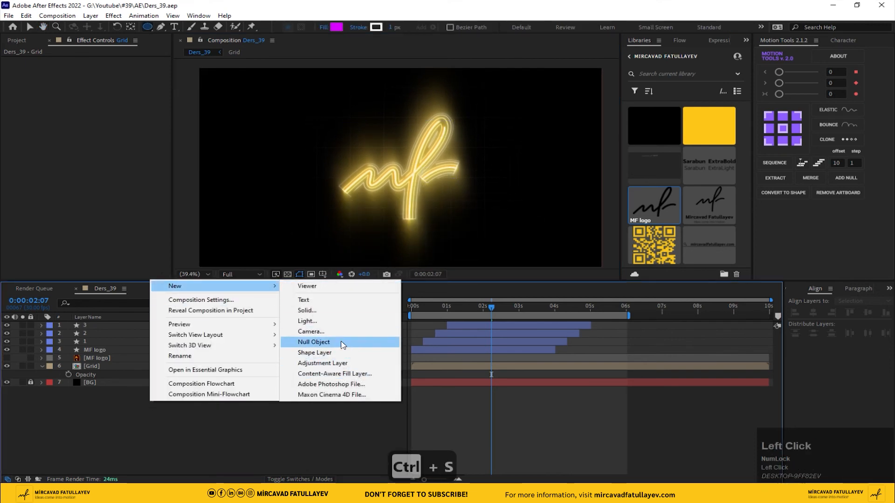
click(343, 363)
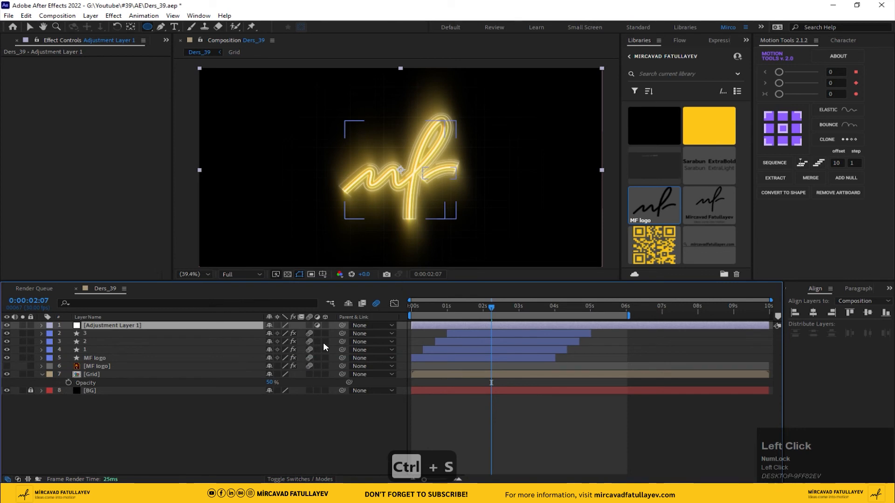
key(Return)
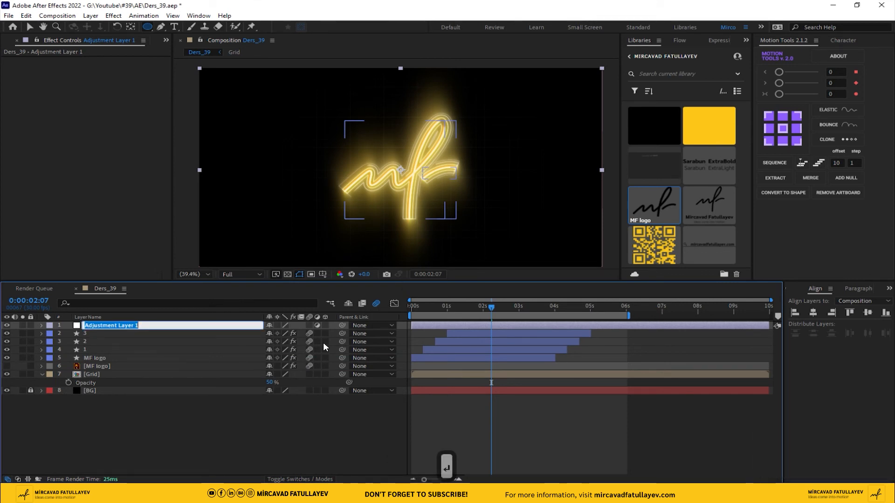
text(noise)
key(Return)
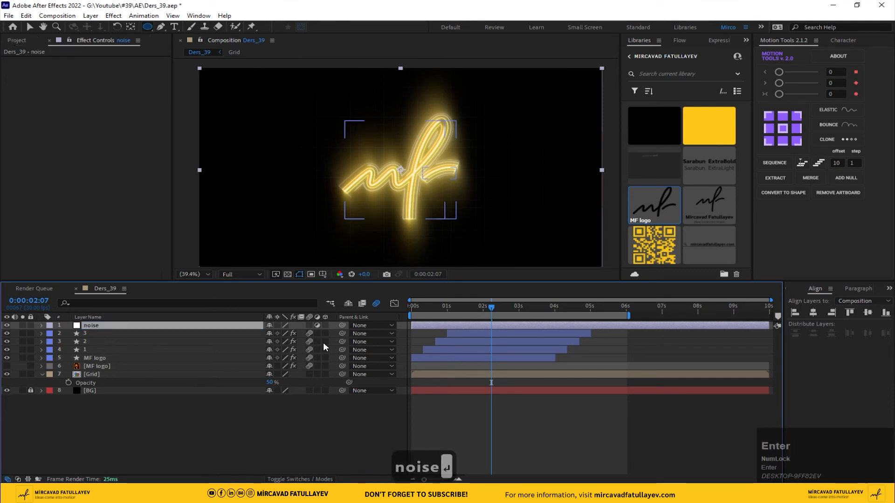
Apply the Noise effect to the noise layer and set Amount of Noise to 10%, after trying 15%.
key(ctrl+space)
text(noi)
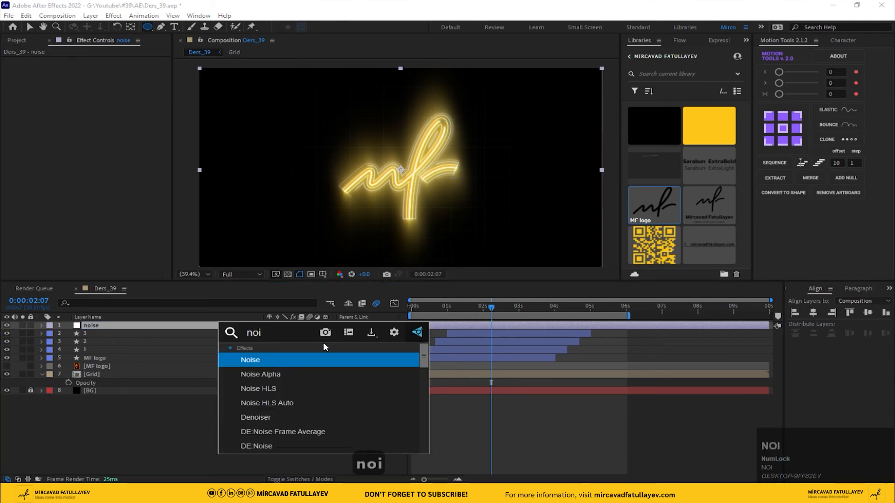
key(Return)
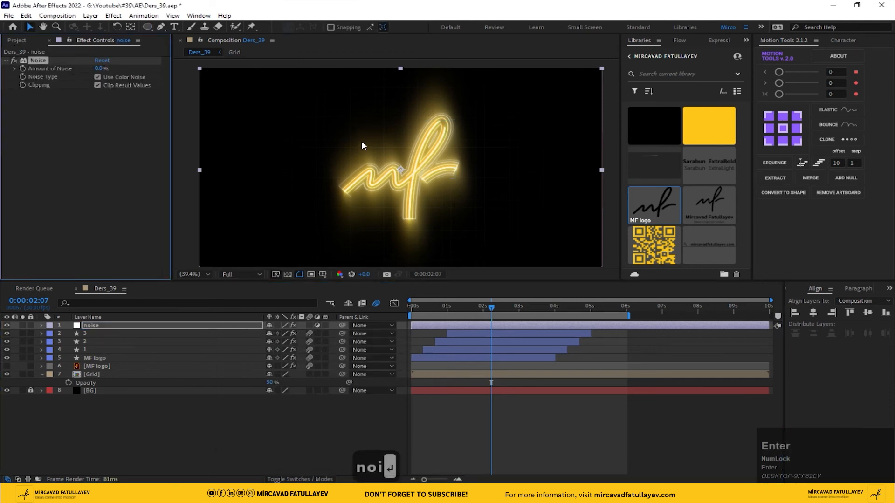
scroll(361, 142, up, 4)
drag(97, 68, 101, 70)
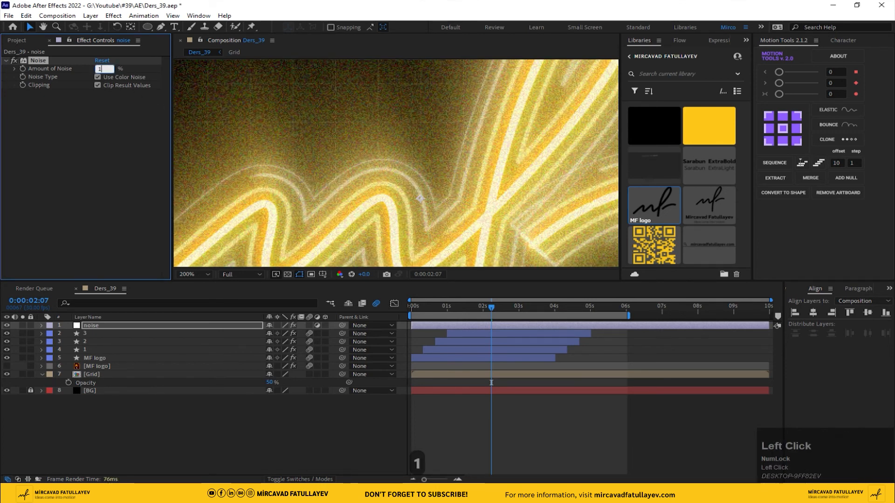
text(15)
key(Return)
click(100, 69)
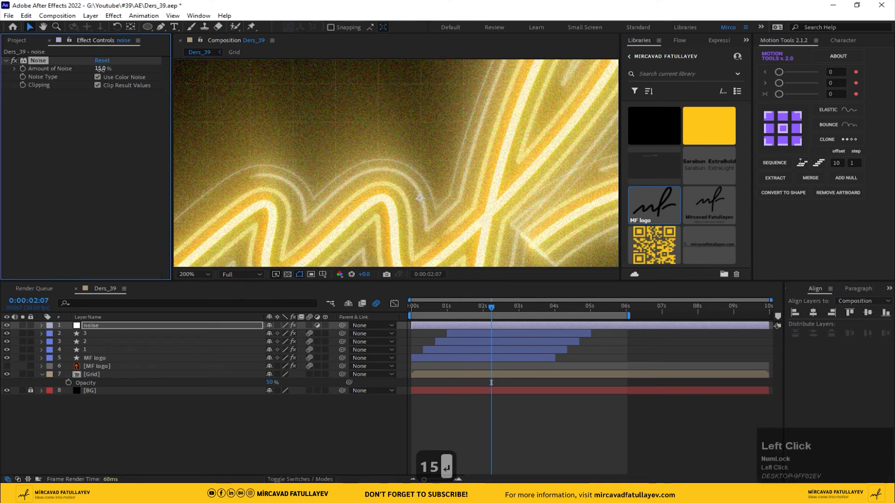
text(10)
key(Return)
scroll(373, 132, down, 1)
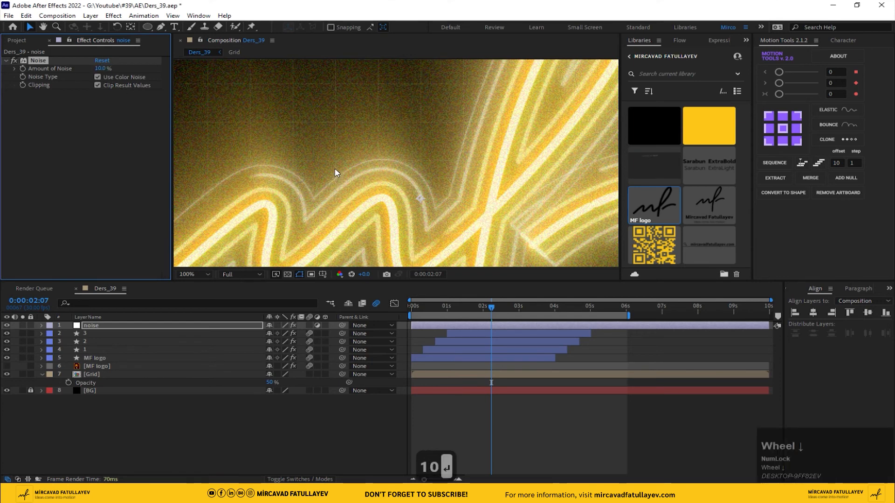
drag(356, 151, 368, 128)
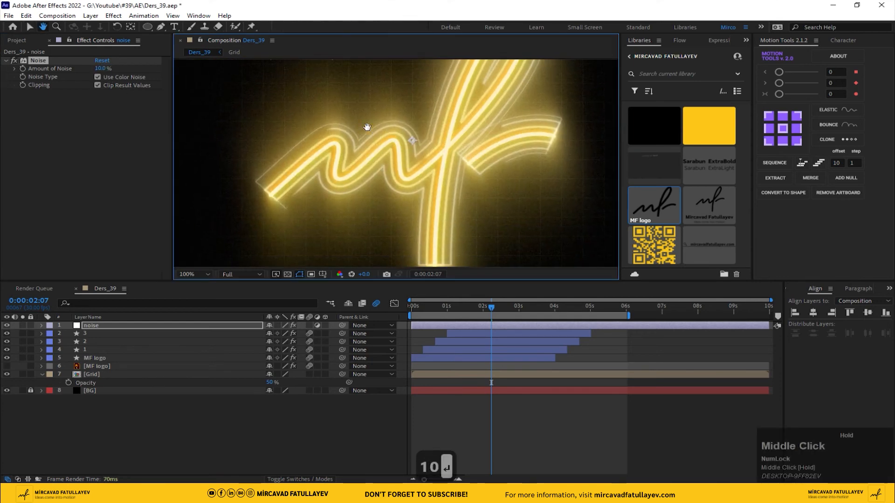
Move the playhead to 0:00:01:07 to check the noise on the partly drawn logo, and save the project.
click(455, 308)
scroll(319, 176, down, 1)
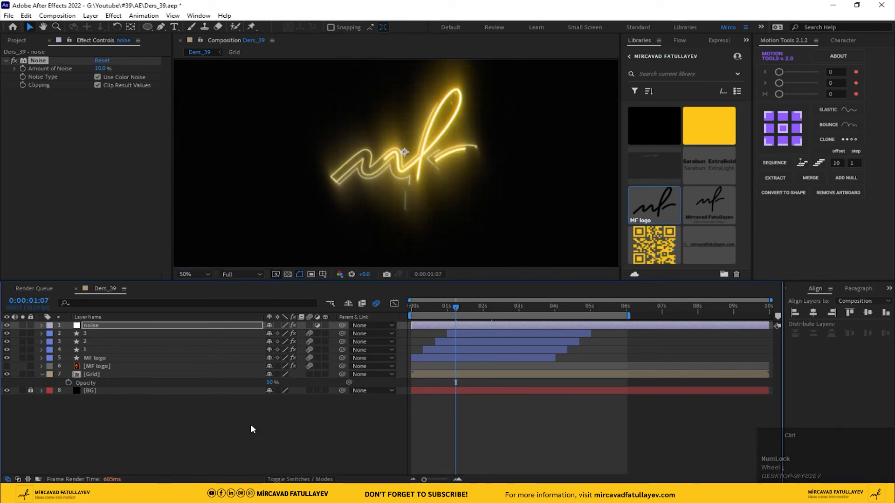
key(ctrl+s)
Create another adjustment layer on top of the noise layer and rename it looks.
click(156, 428)
right_click(157, 429)
click(182, 314)
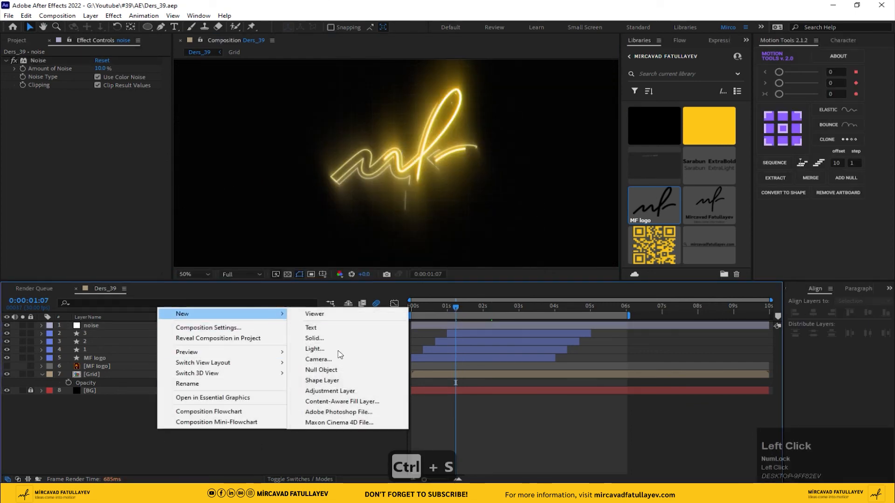
click(366, 390)
key(Return)
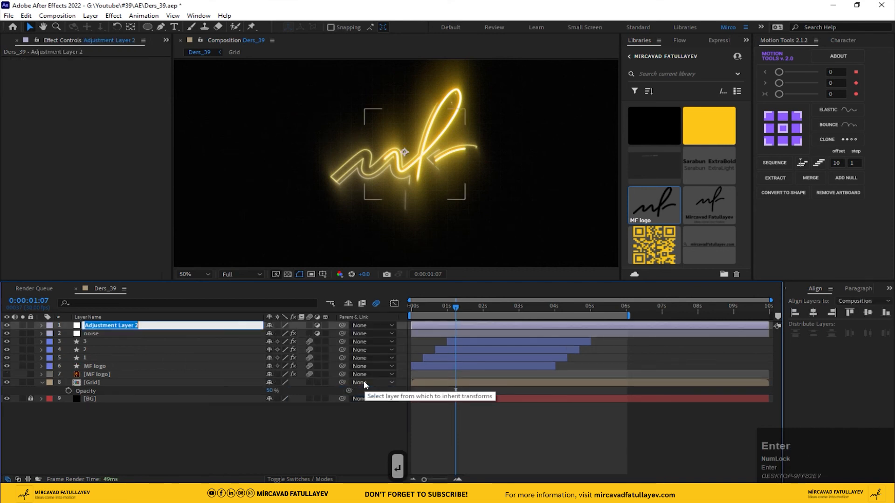
text(looks)
key(Return)
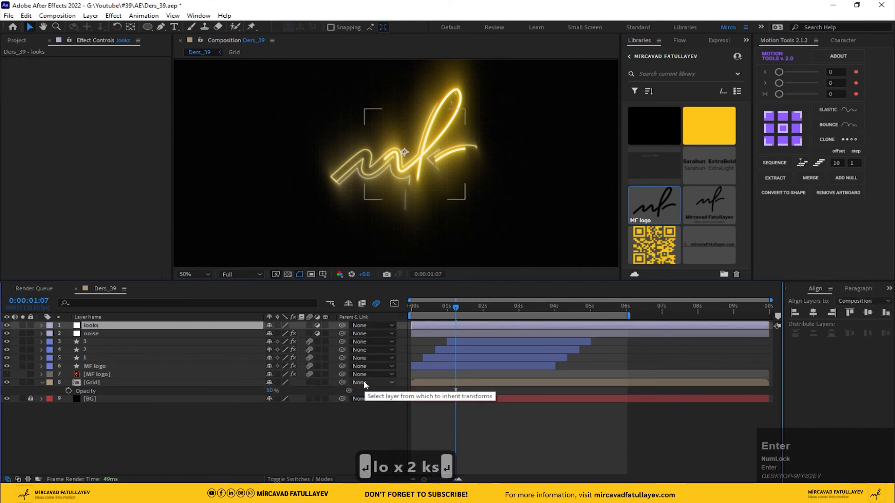
Apply the Magic Bullet Looks effect to the looks layer and save the project.
key(ctrl+space)
text(loo)
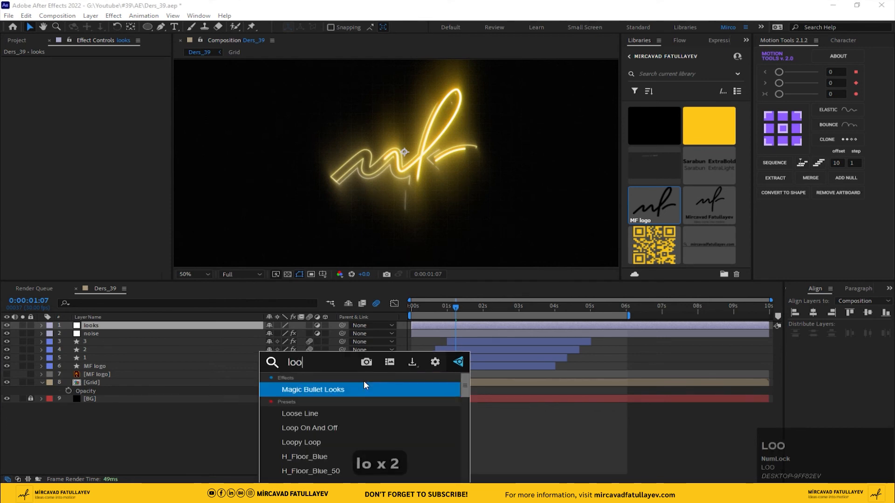
key(Return)
key(ctrl+s)
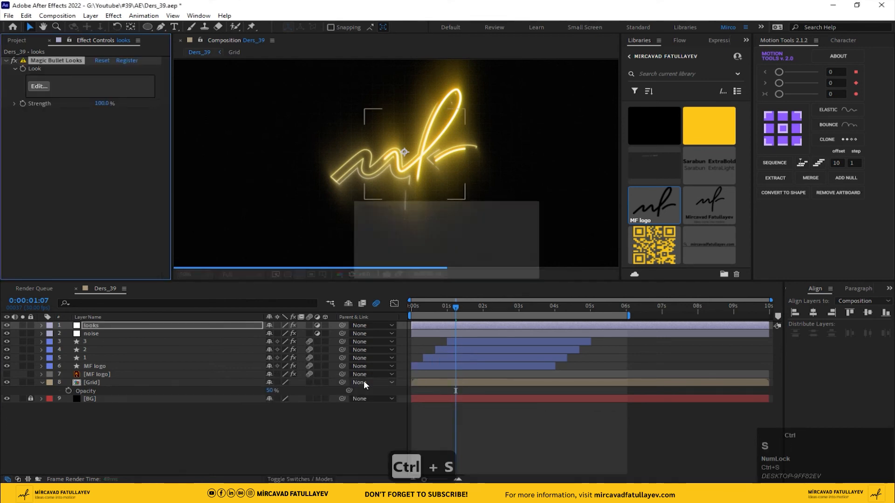
Open the Looks editor and try out presets from the Blockbuster and Blockbuster Cool categories, including Body Shop, Lynne, Classic Blockbuster and Capetown.
click(37, 86)
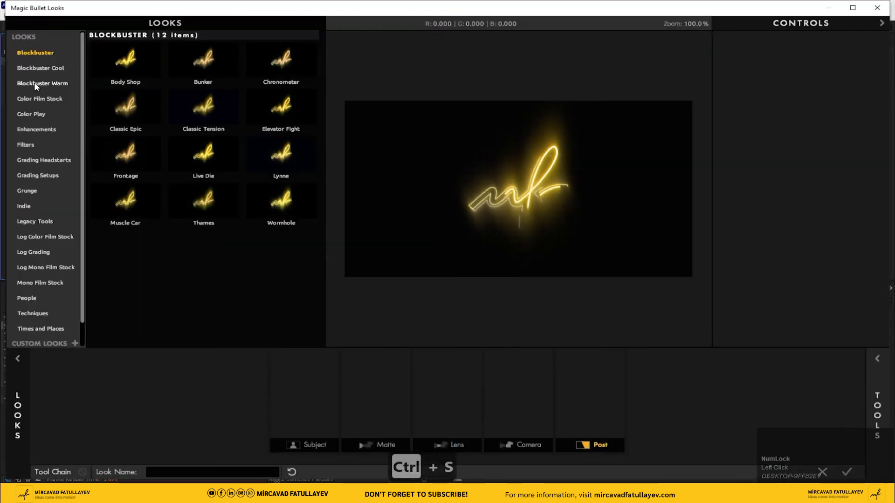
click(135, 57)
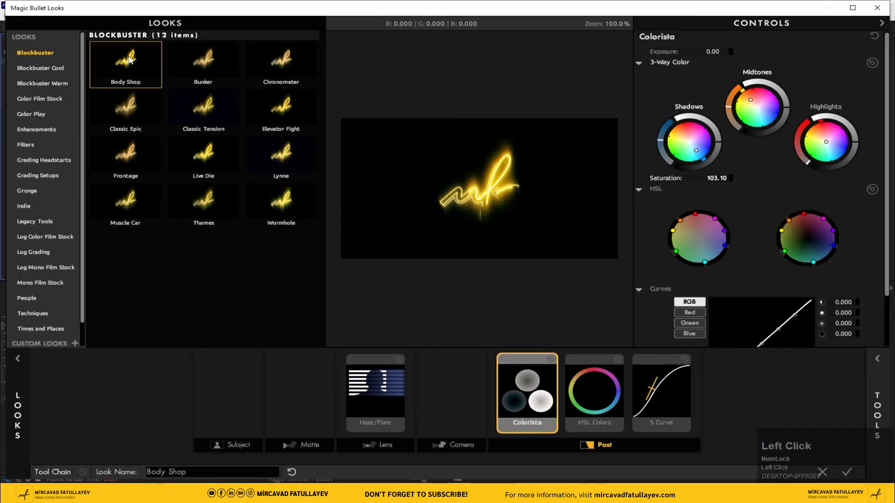
click(280, 109)
click(281, 159)
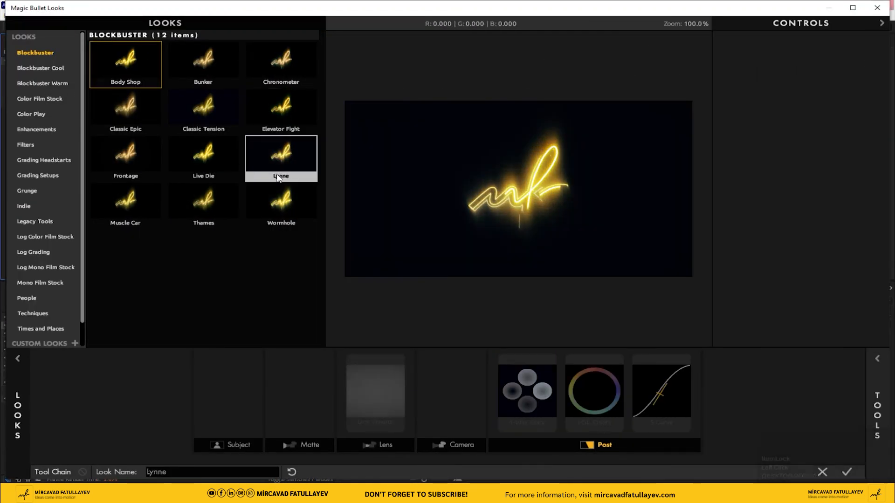
click(191, 174)
click(52, 69)
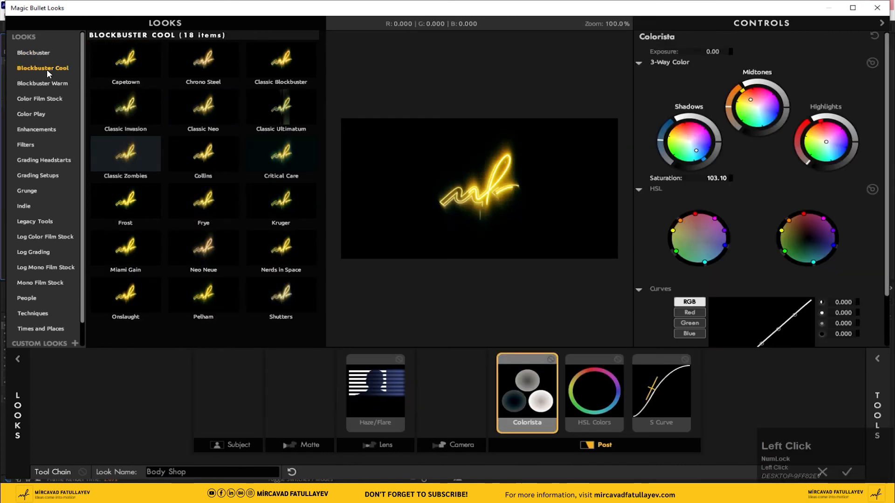
click(275, 61)
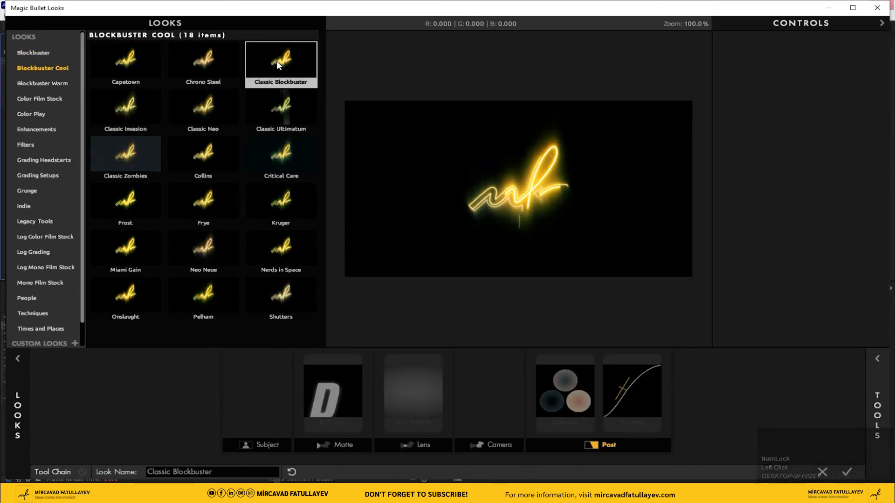
click(184, 56)
click(120, 60)
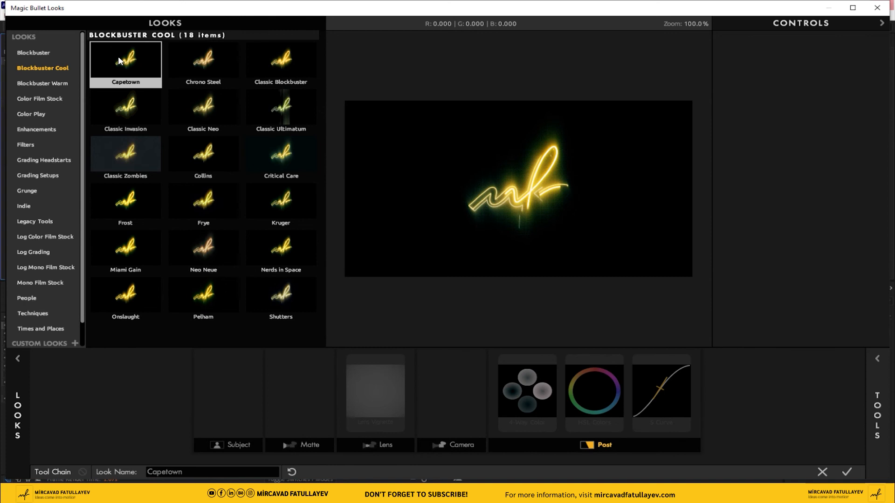
Choose the Elevator Fight preset from the Blockbuster category and apply it to the looks layer.
click(29, 53)
click(138, 77)
click(284, 112)
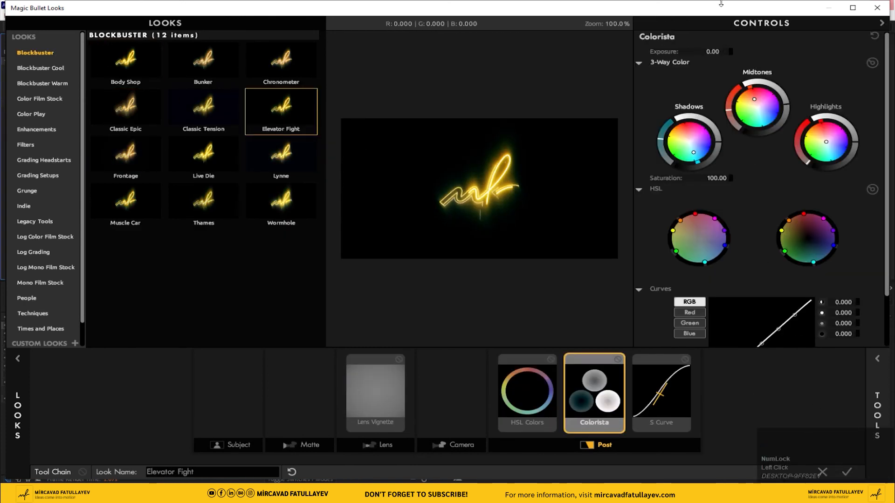
drag(724, 4, 666, 13)
click(739, 401)
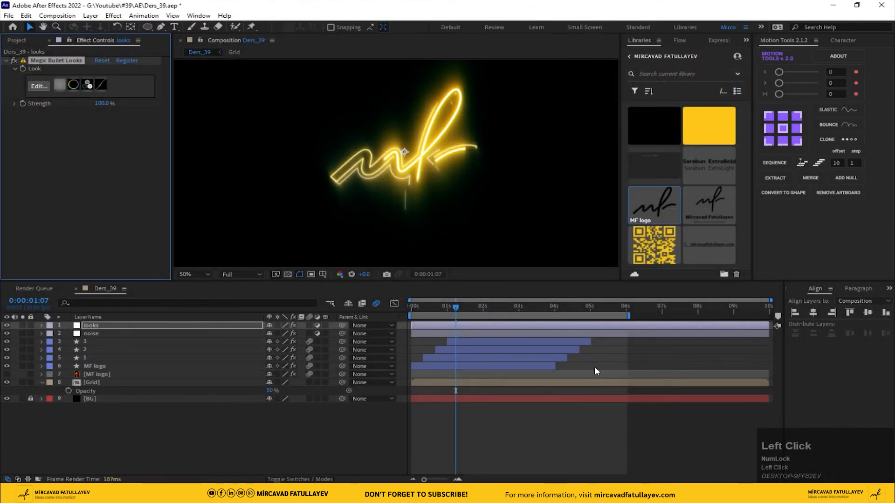
Set the Magic Bullet Looks Strength to 30% and compare the logo with the effect off and on.
click(15, 60)
click(15, 60)
text(30)
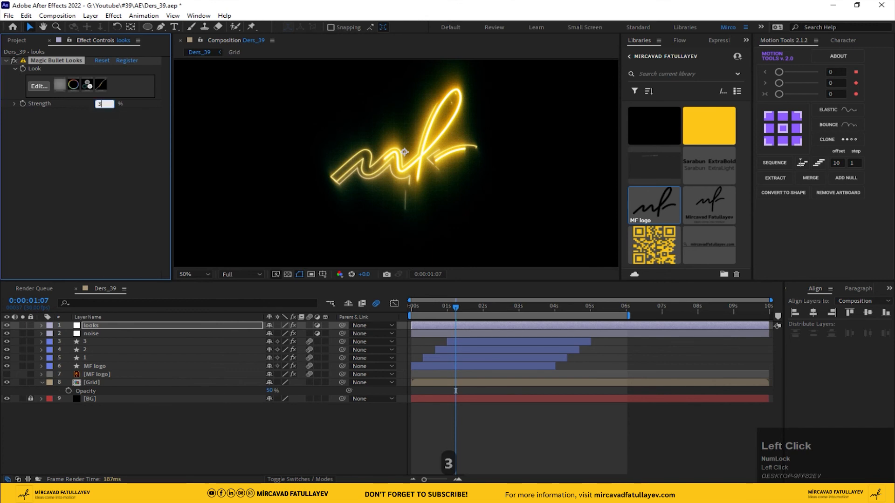
key(Return)
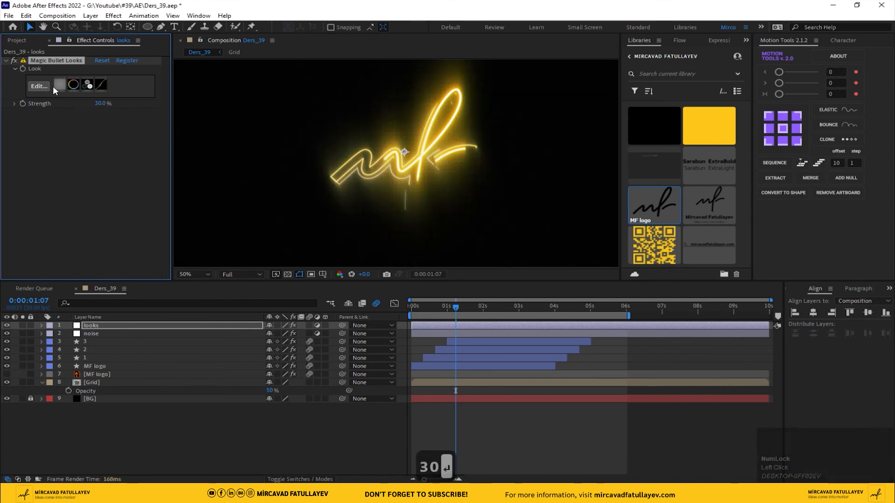
click(14, 60)
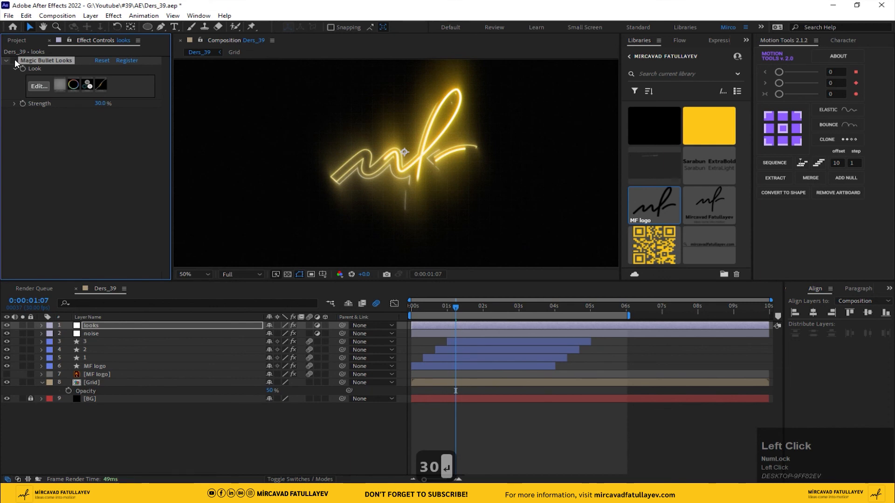
click(14, 59)
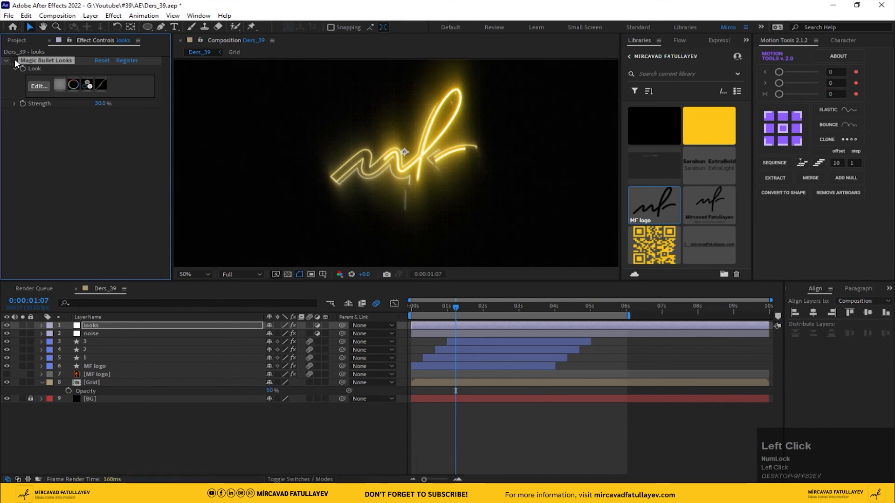
Replace the look with the One in a Million preset from Grunge and compare the logo with the effect off and on.
click(33, 85)
click(36, 197)
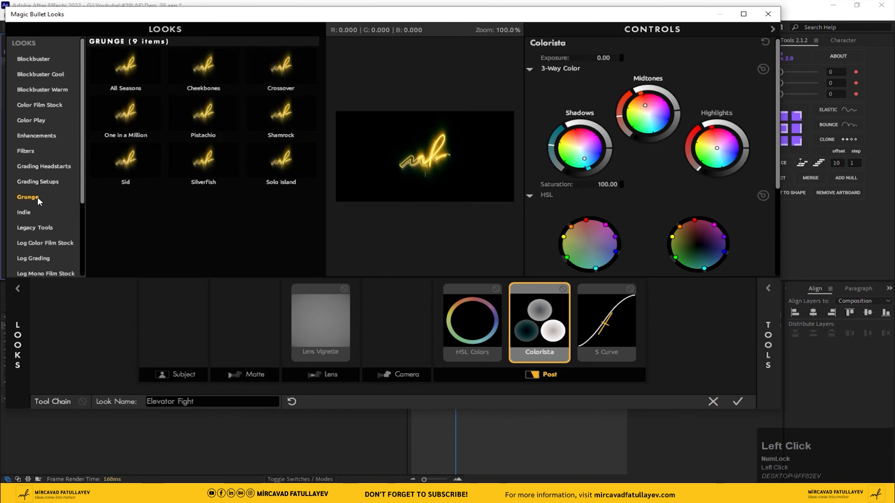
click(133, 112)
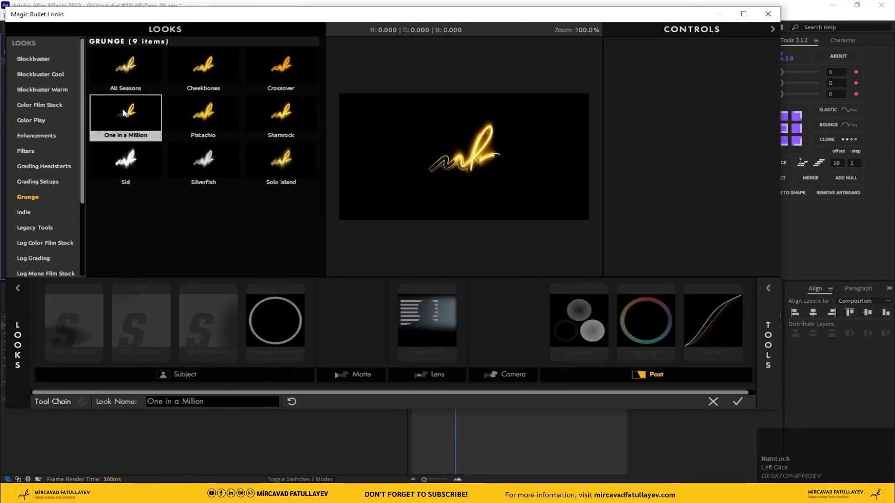
click(736, 402)
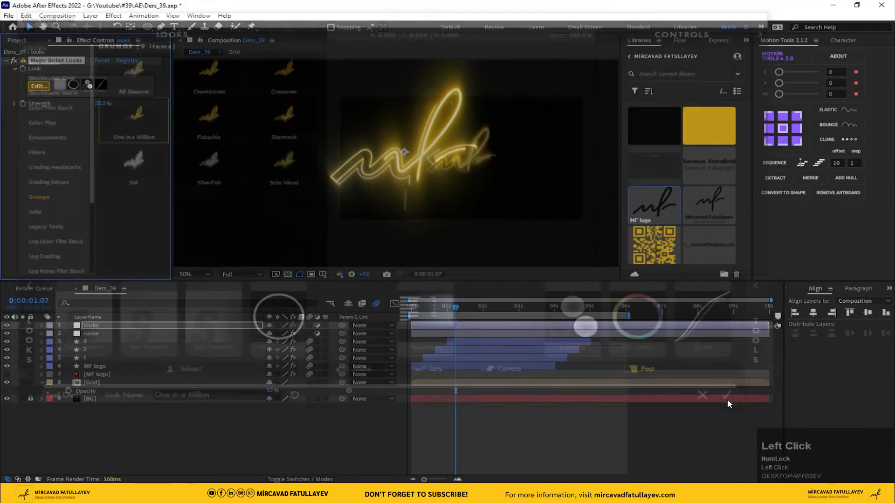
click(13, 60)
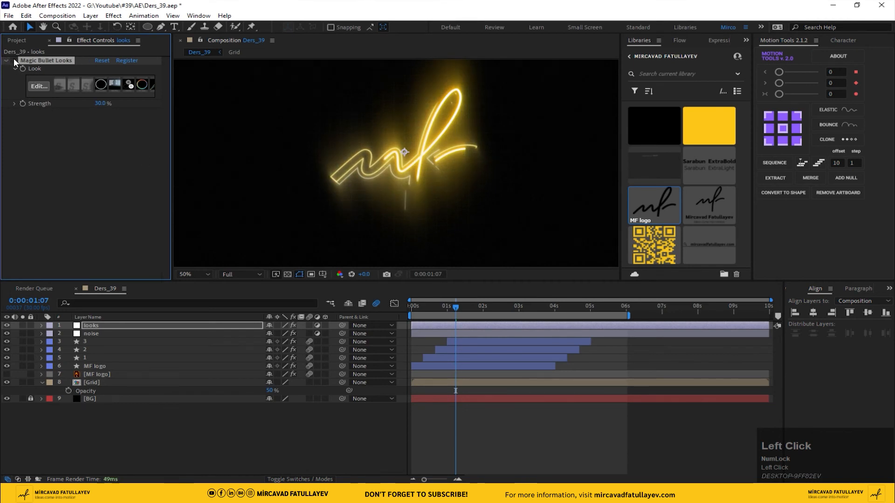
click(13, 60)
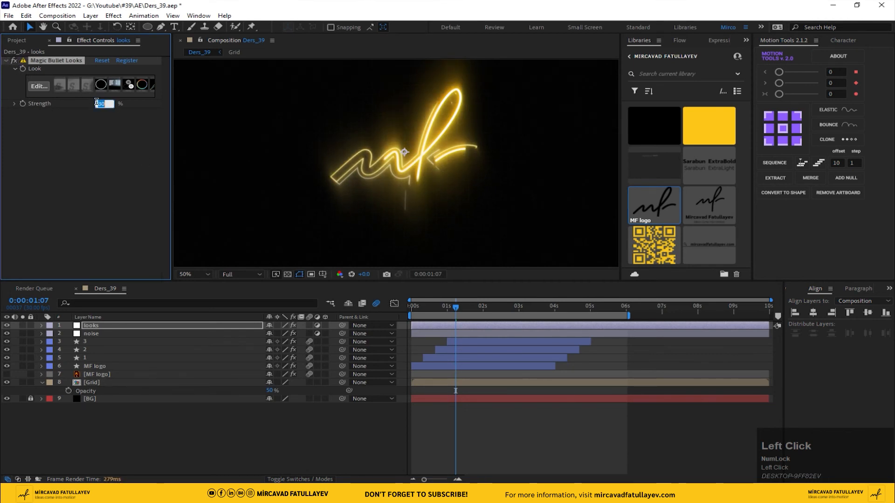
Set the Magic Bullet Looks Strength to 20% and compare the result with the effect off and on.
text(20)
key(Return)
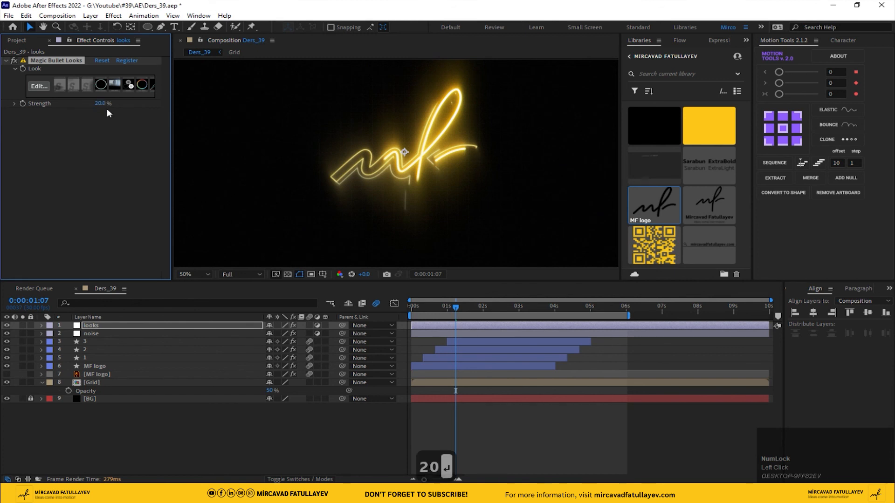
click(14, 60)
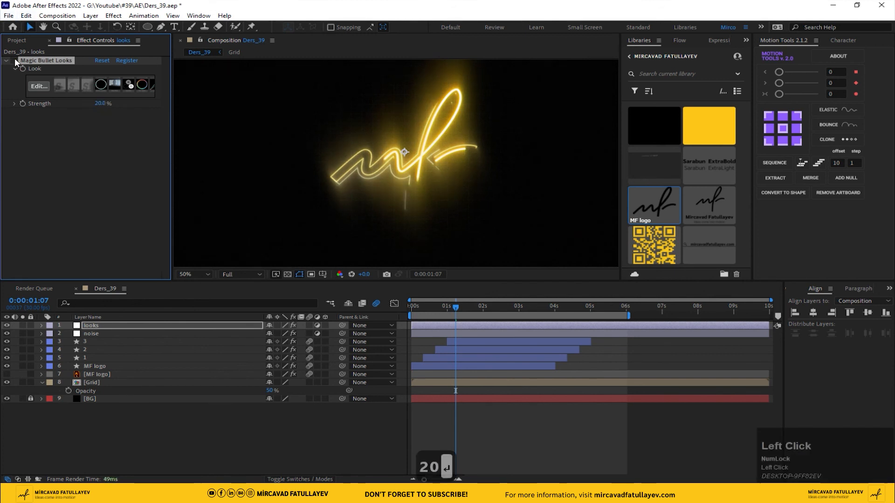
click(16, 60)
Set the composition view to Fit up to 100%, return the playhead to the start and lower the preview resolution to Quarter.
click(197, 275)
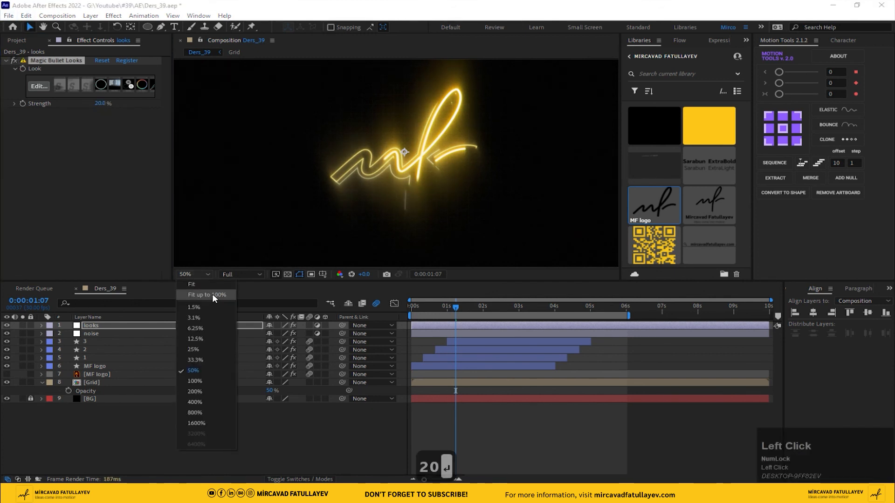
click(212, 294)
click(279, 448)
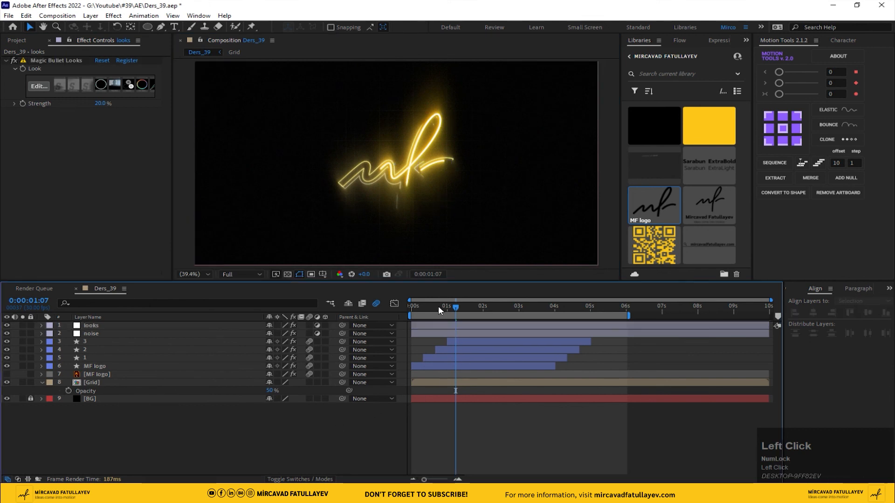
drag(438, 306, 334, 311)
click(246, 273)
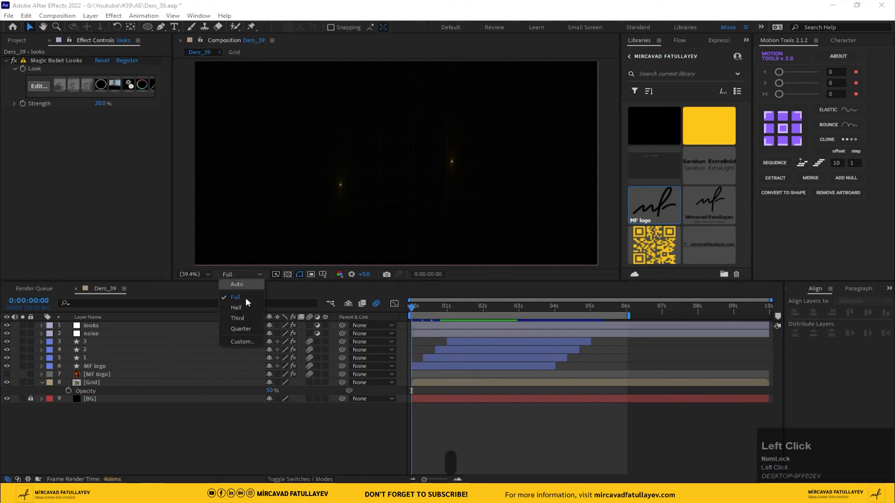
click(257, 327)
click(354, 451)
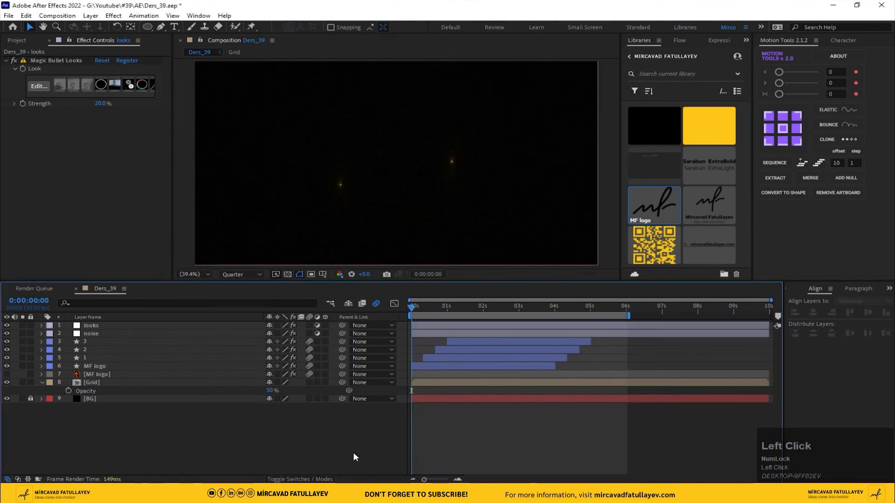
Shift the four outline layers MF logo, 1, 2 and 3 together so they start one frame later.
click(383, 399)
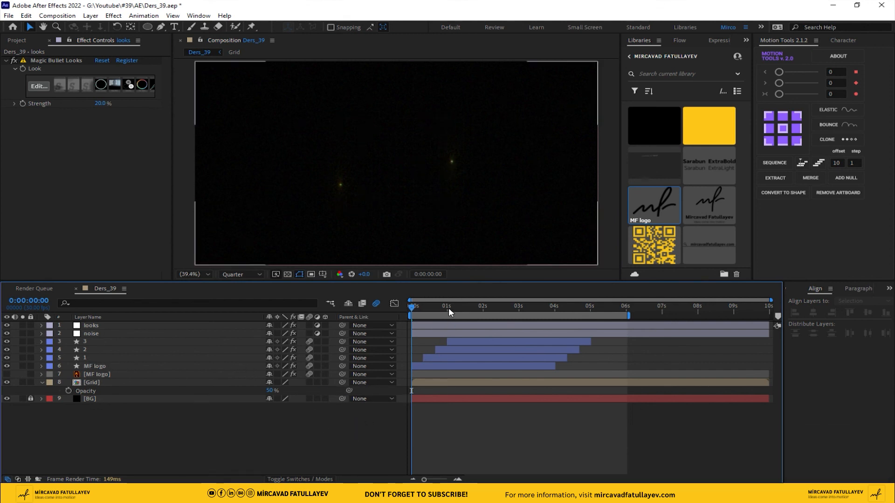
drag(425, 306, 409, 307)
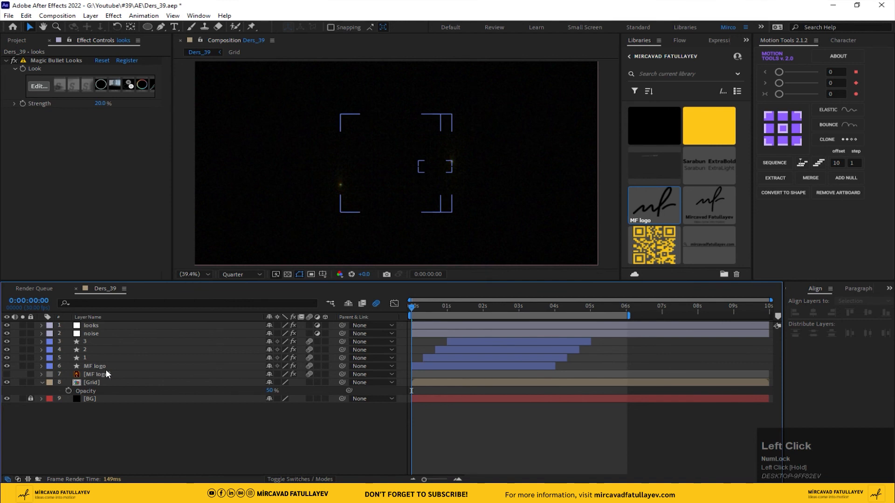
click(86, 367)
shift+click(84, 344)
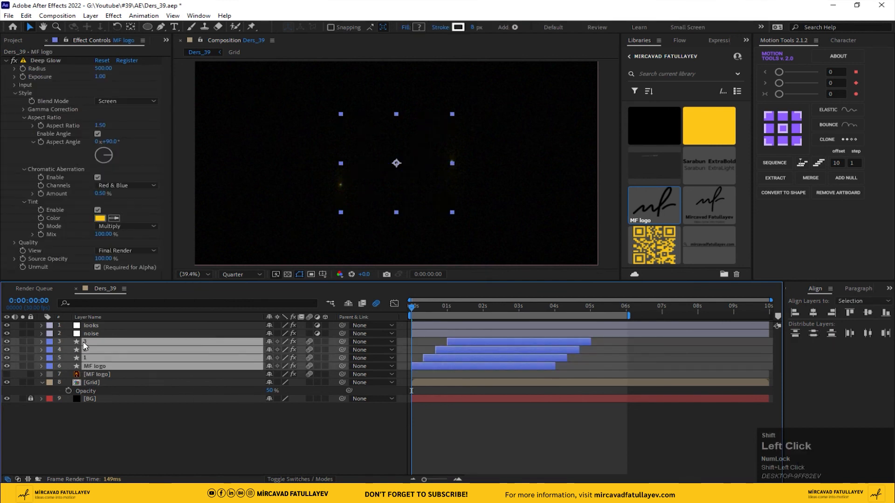
key(equal)
key(equal)
key(equal)
key(equal)
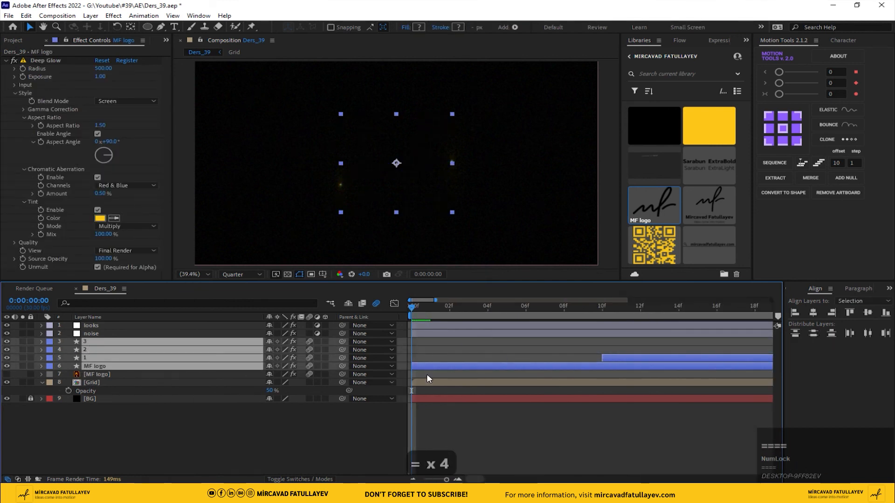
click(418, 366)
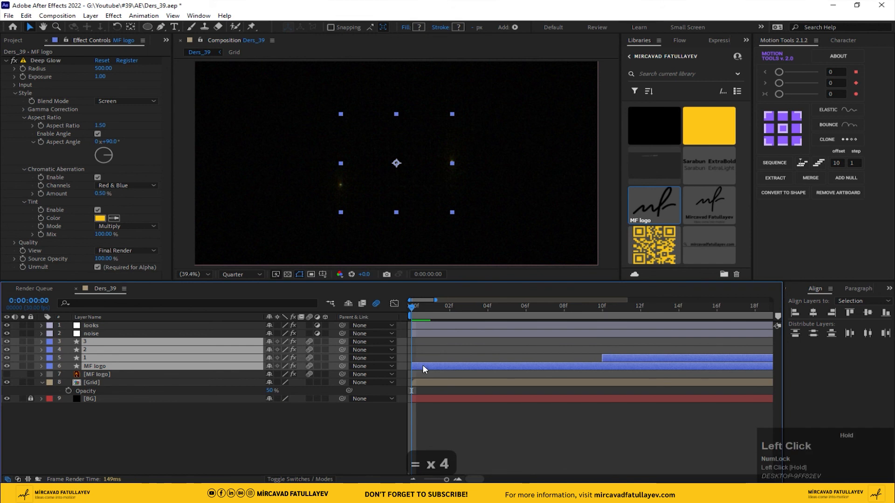
drag(425, 365, 428, 365)
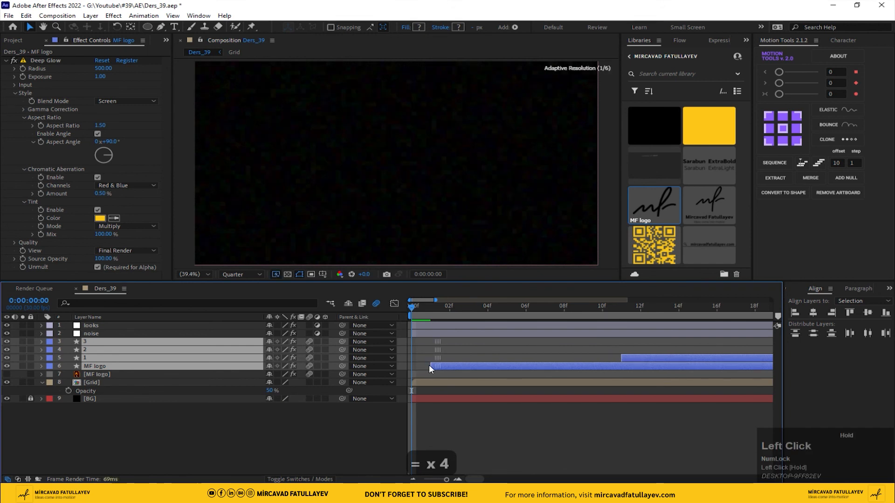
click(471, 428)
Preview the logo animation from the start, with the whole composition fitted in view and the full timeline shown.
key(space)
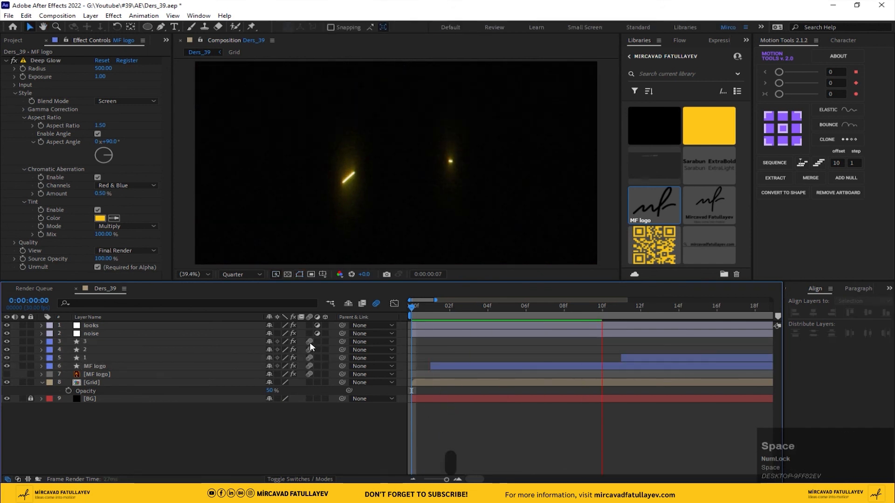
click(189, 274)
click(197, 298)
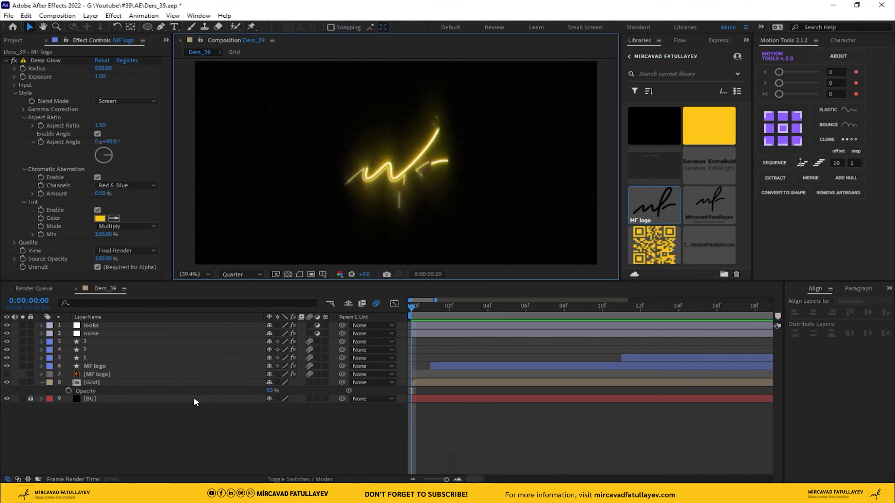
key(minus)
key(minus)
key(minus)
key(minus)
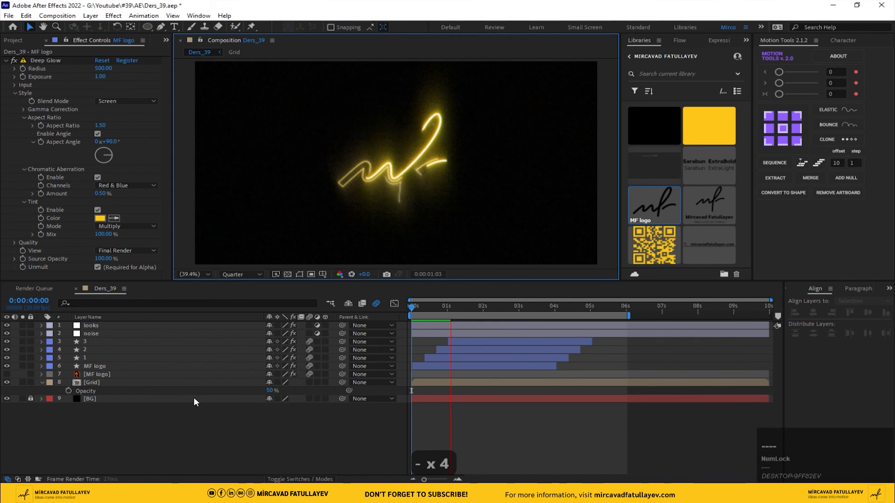